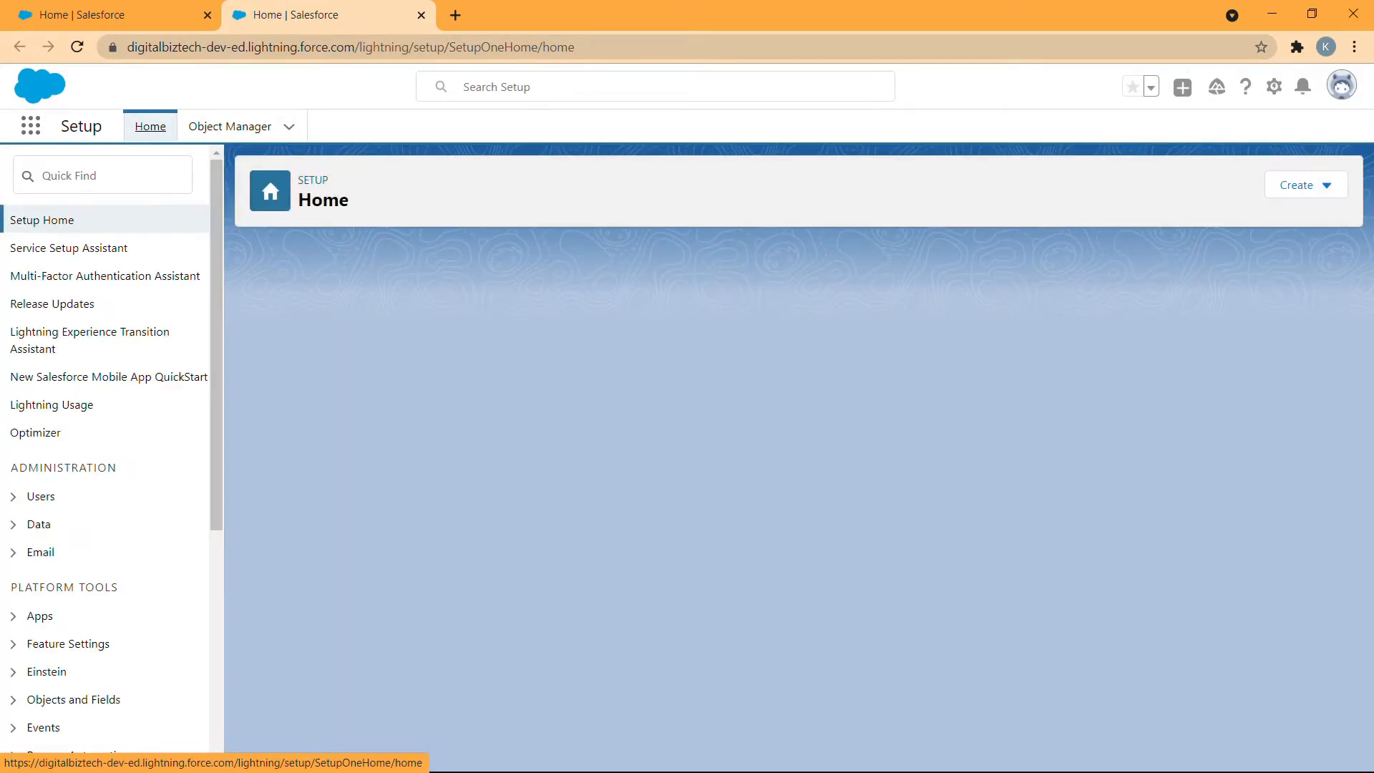
Find Dataloader.io in the Setup search and launch it, confirming the redirect to the external site
click(115, 175)
text(D)
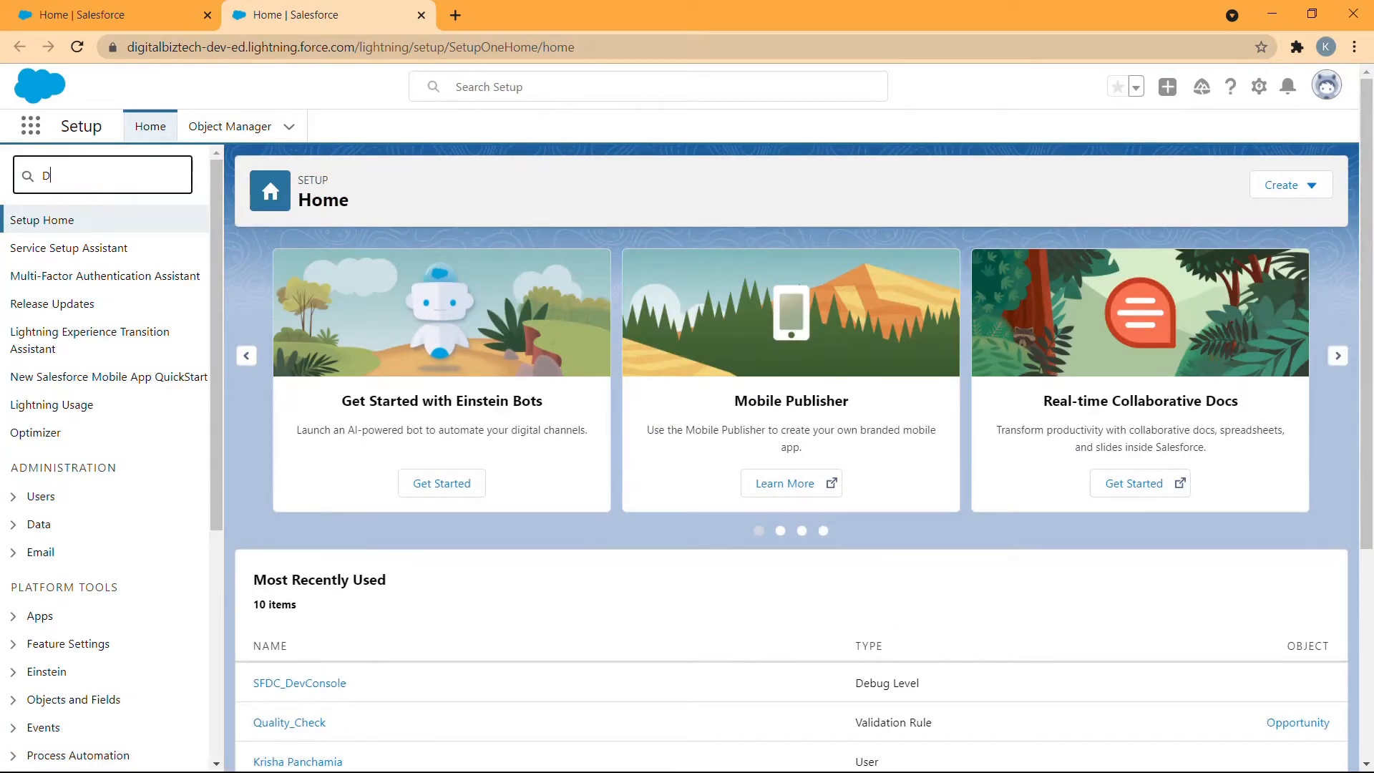
text(atal)
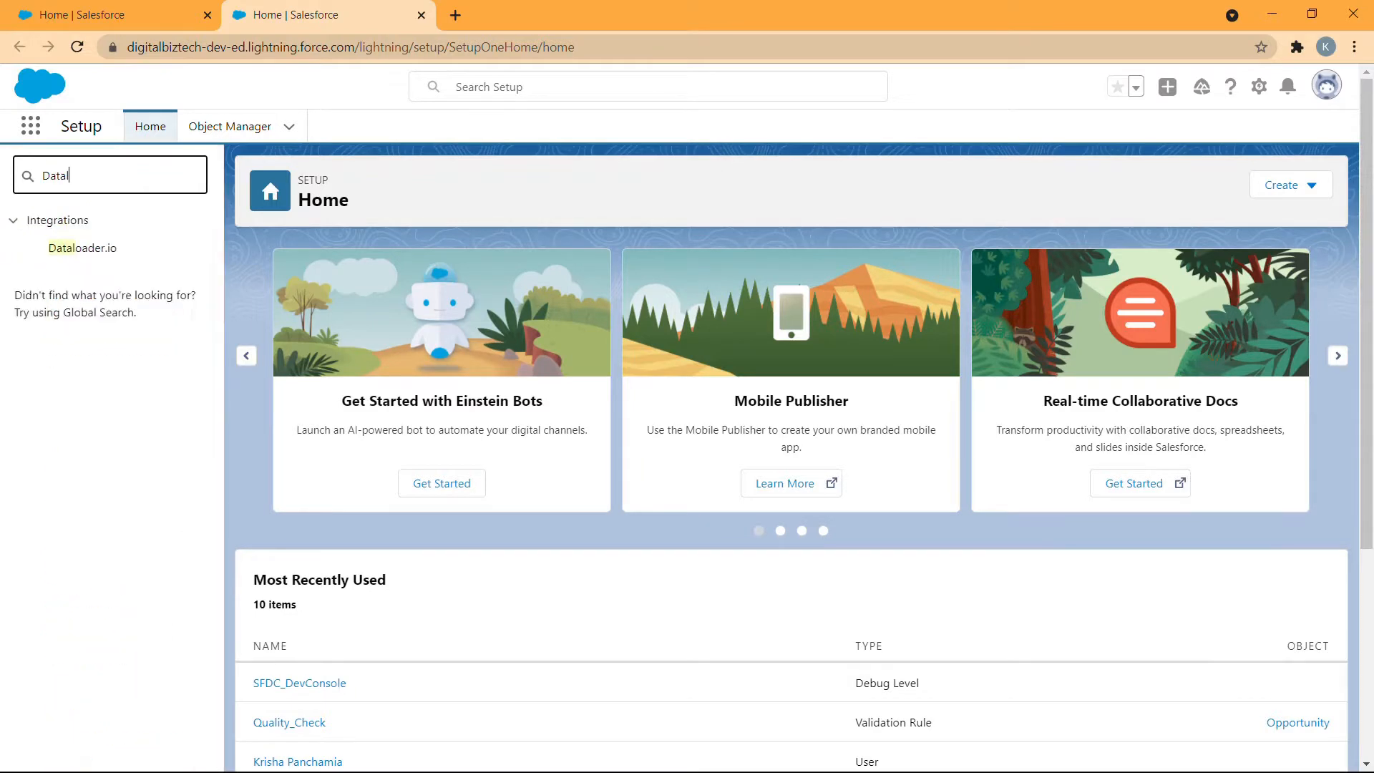
text(o)
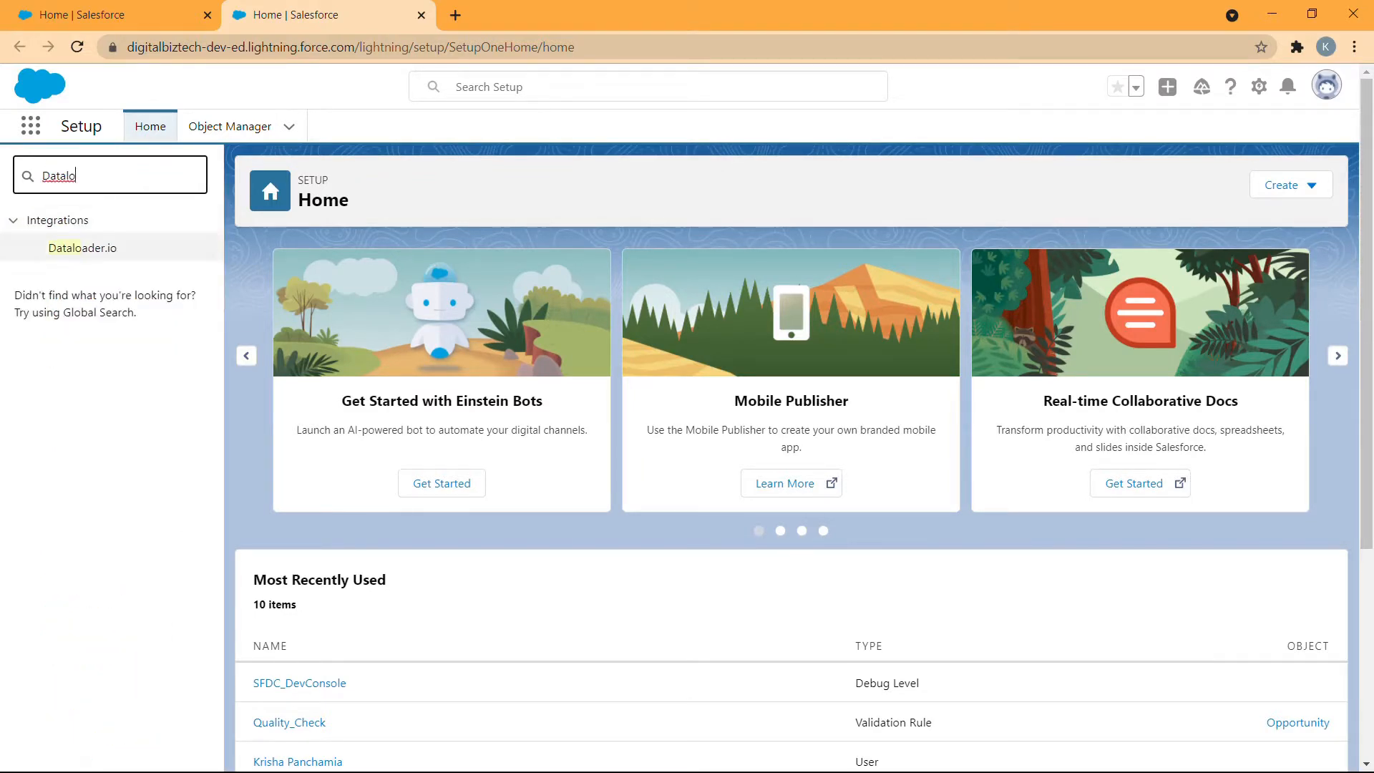
click(82, 247)
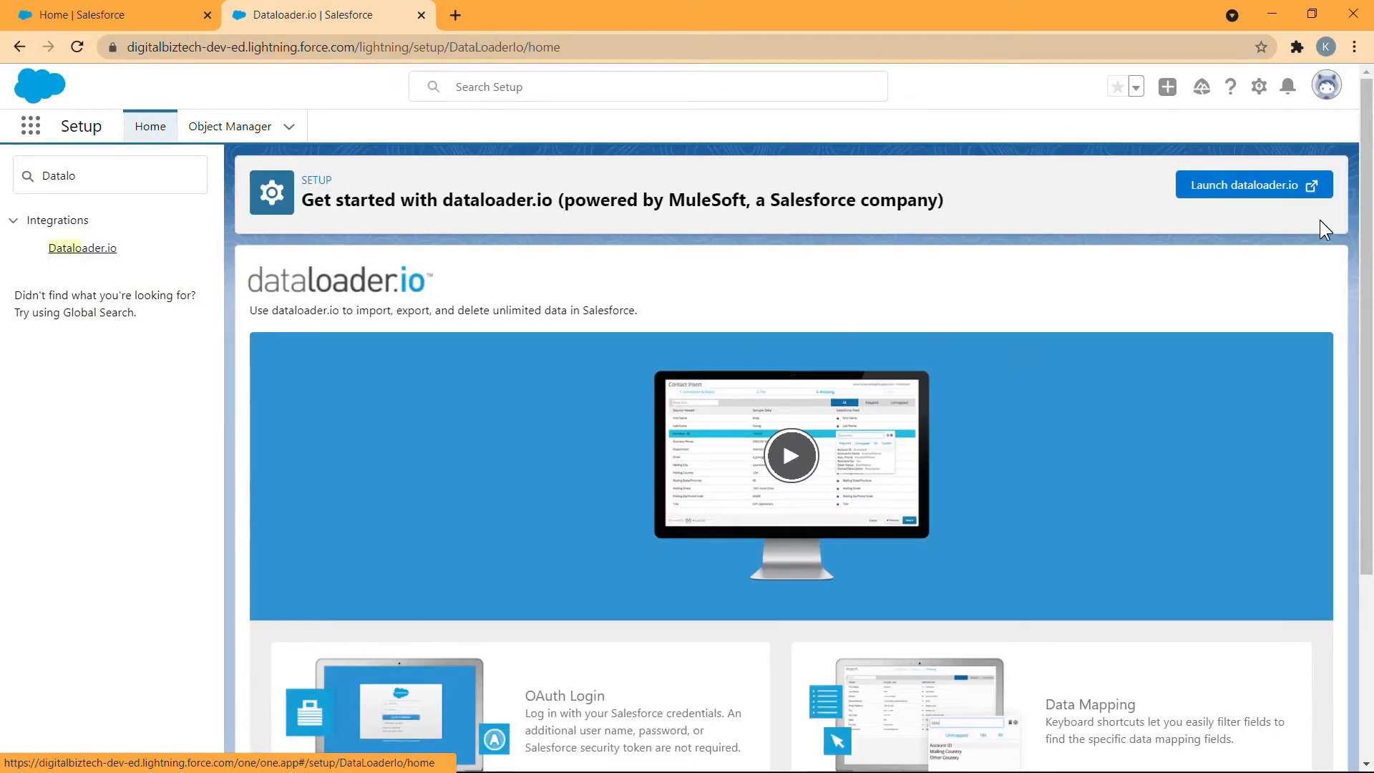
click(1243, 186)
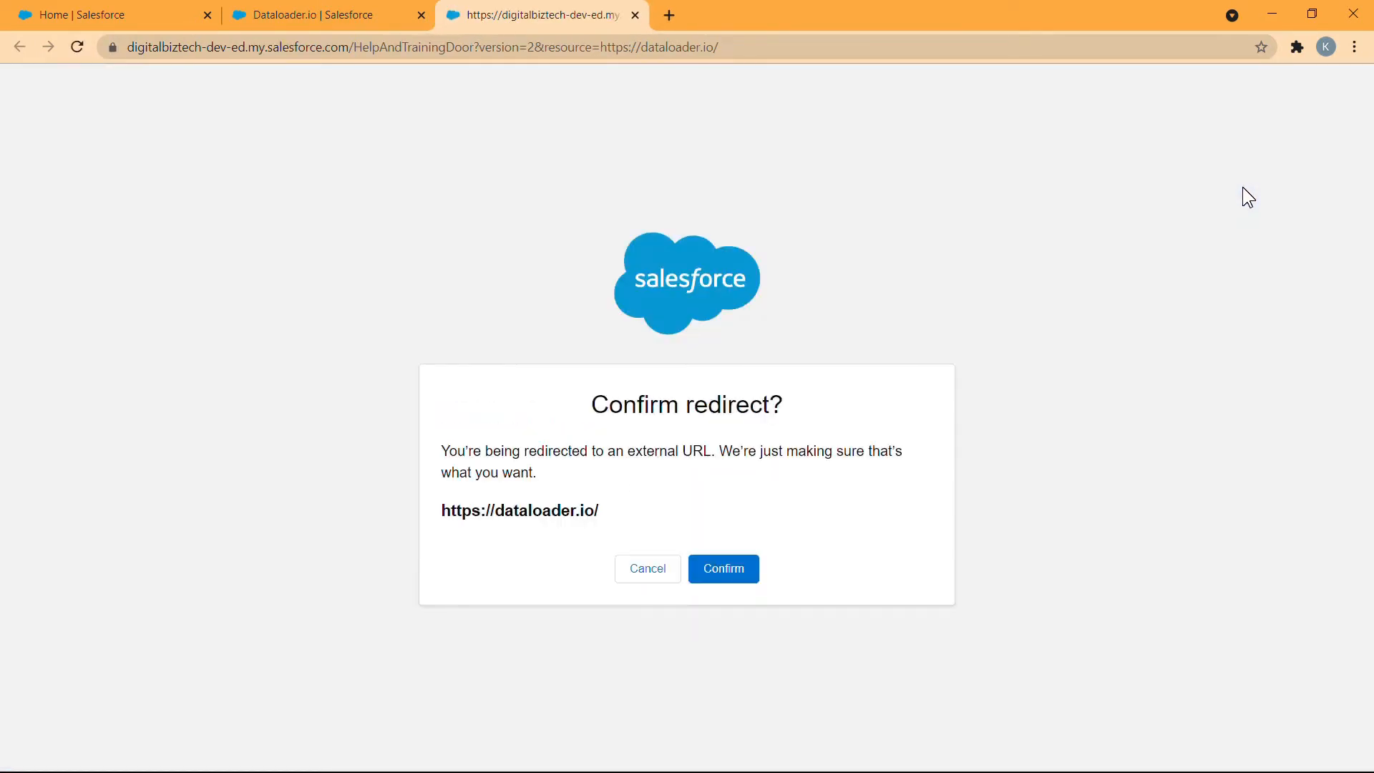
click(712, 570)
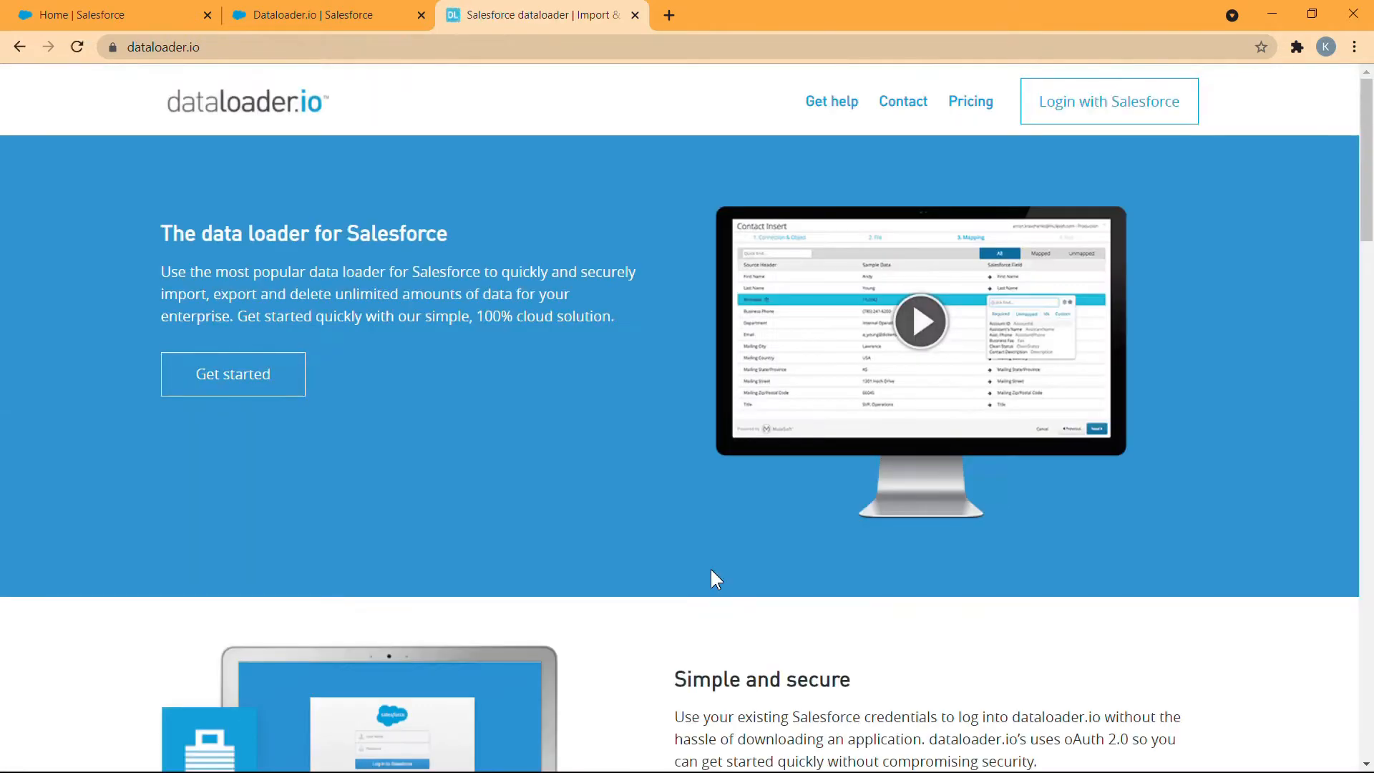
Log in to dataloader.io with Salesforce, using the Production environment
click(1121, 98)
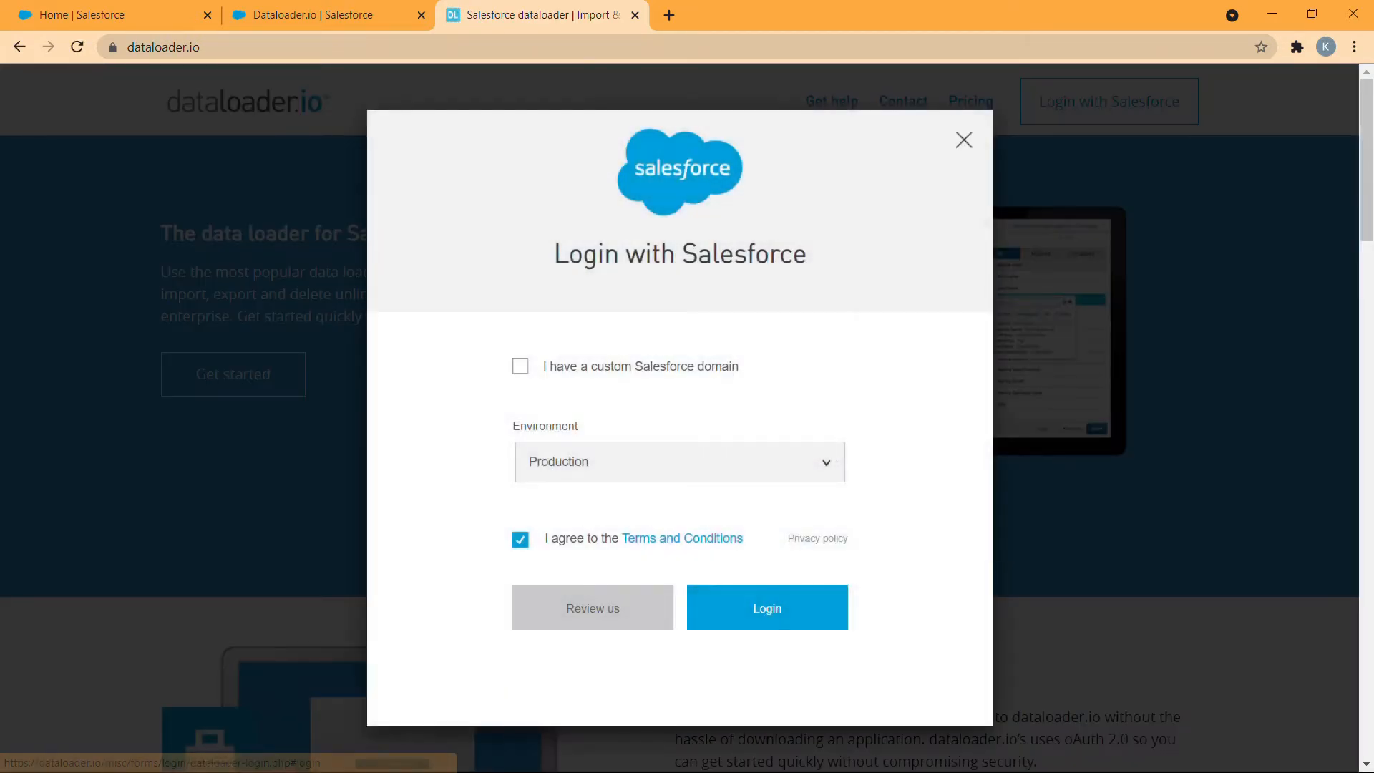
click(775, 461)
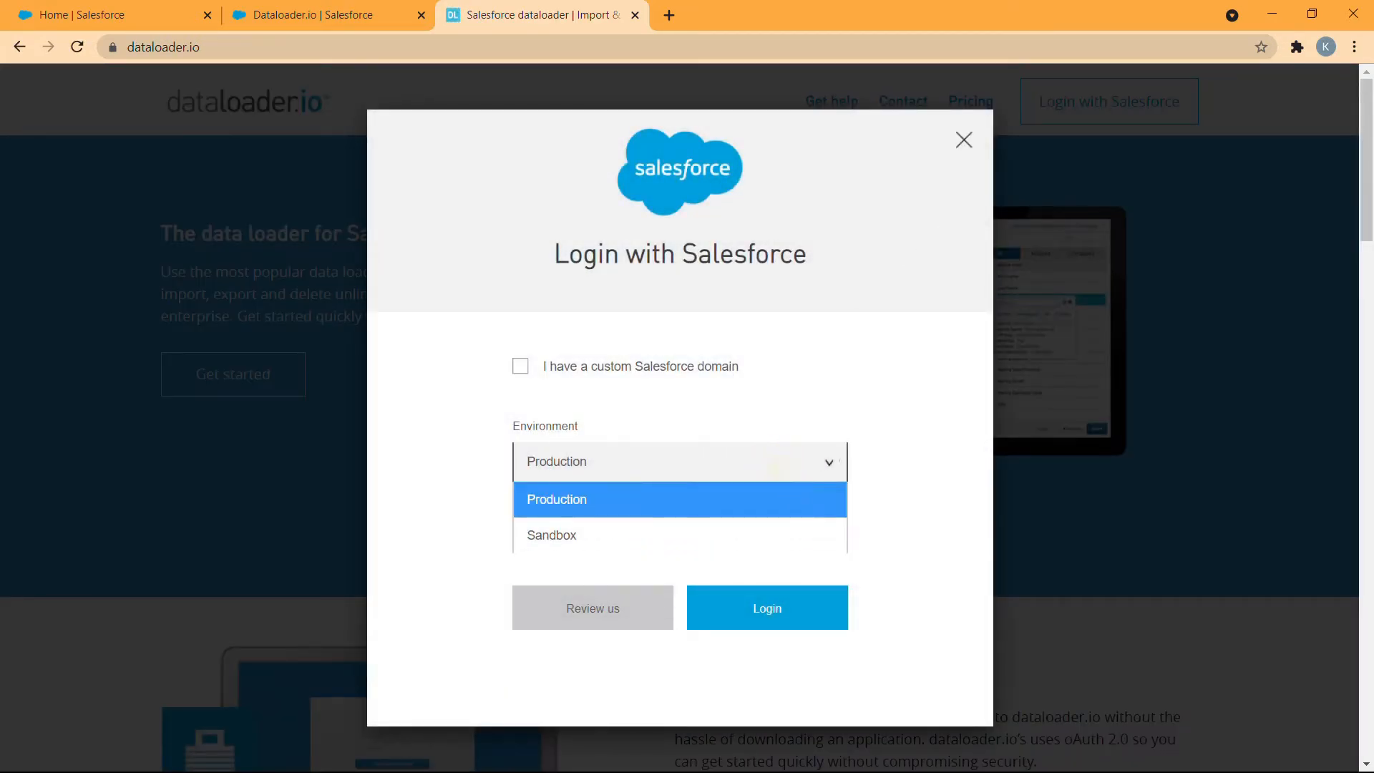
click(777, 465)
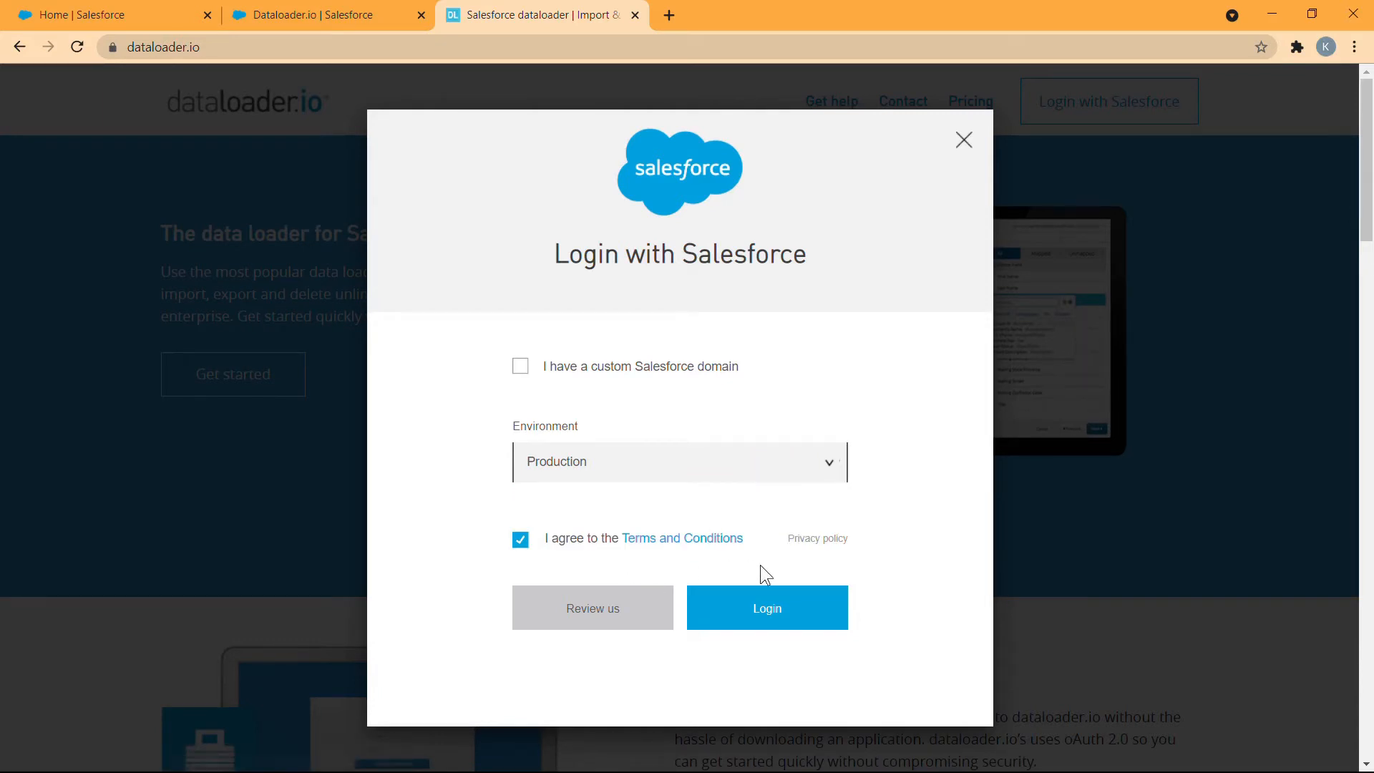
click(761, 611)
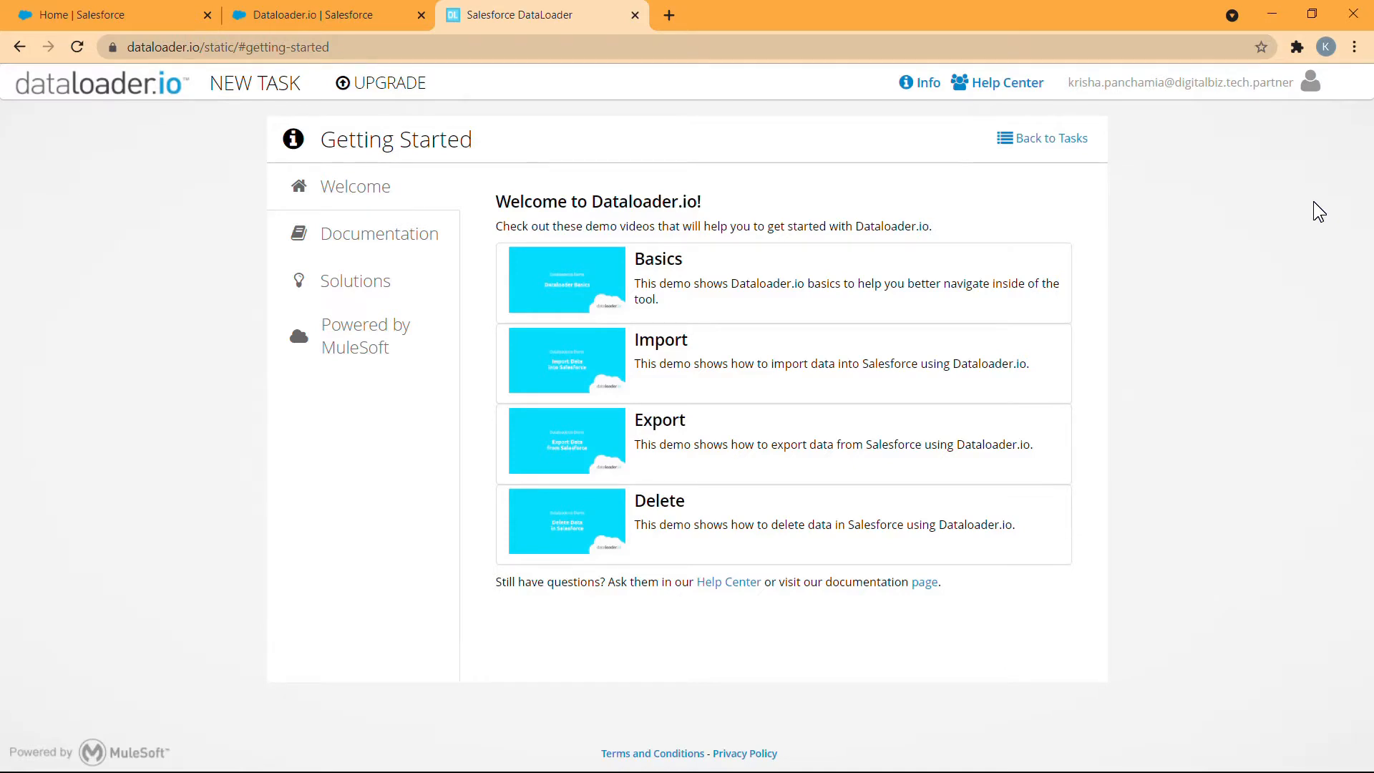
View the Documentation and Solutions sections of Getting Started, and start a new import task
click(428, 240)
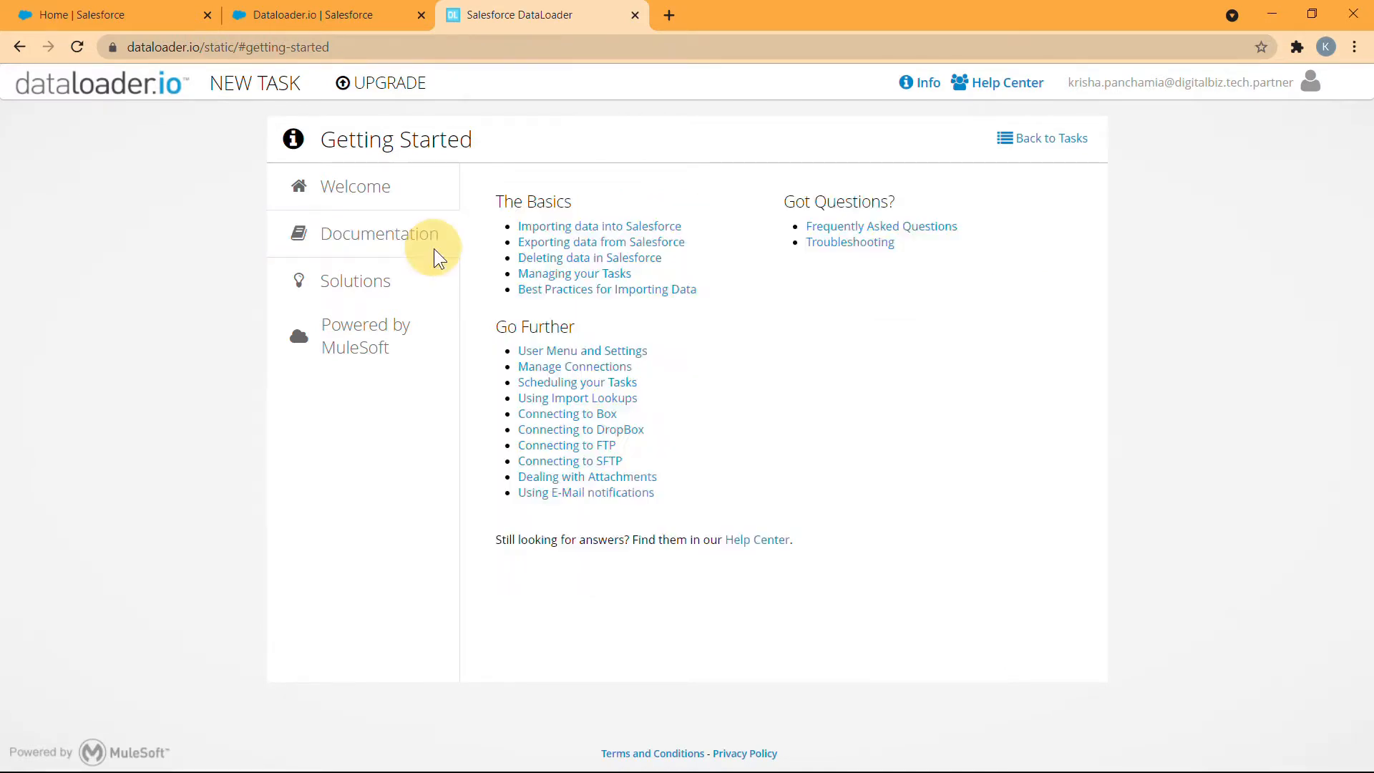
click(399, 282)
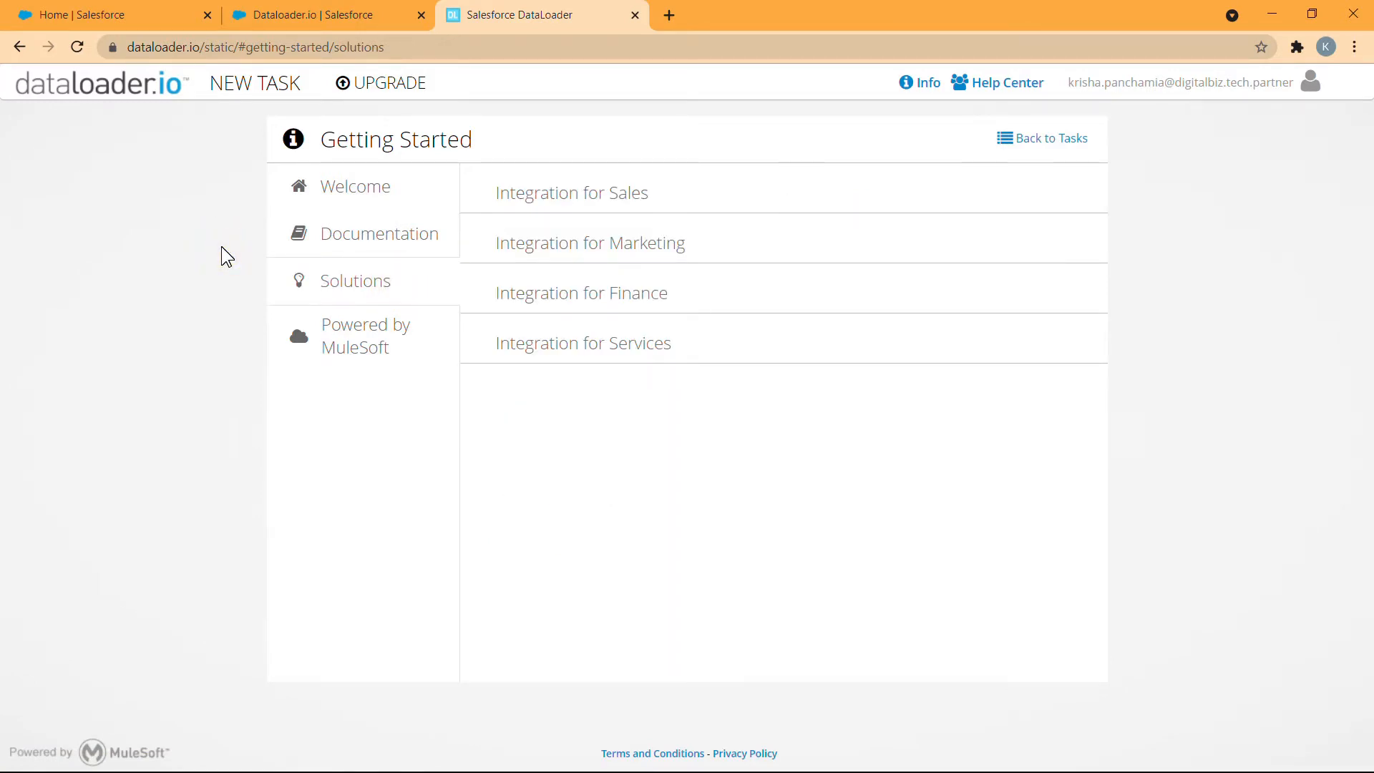
click(251, 89)
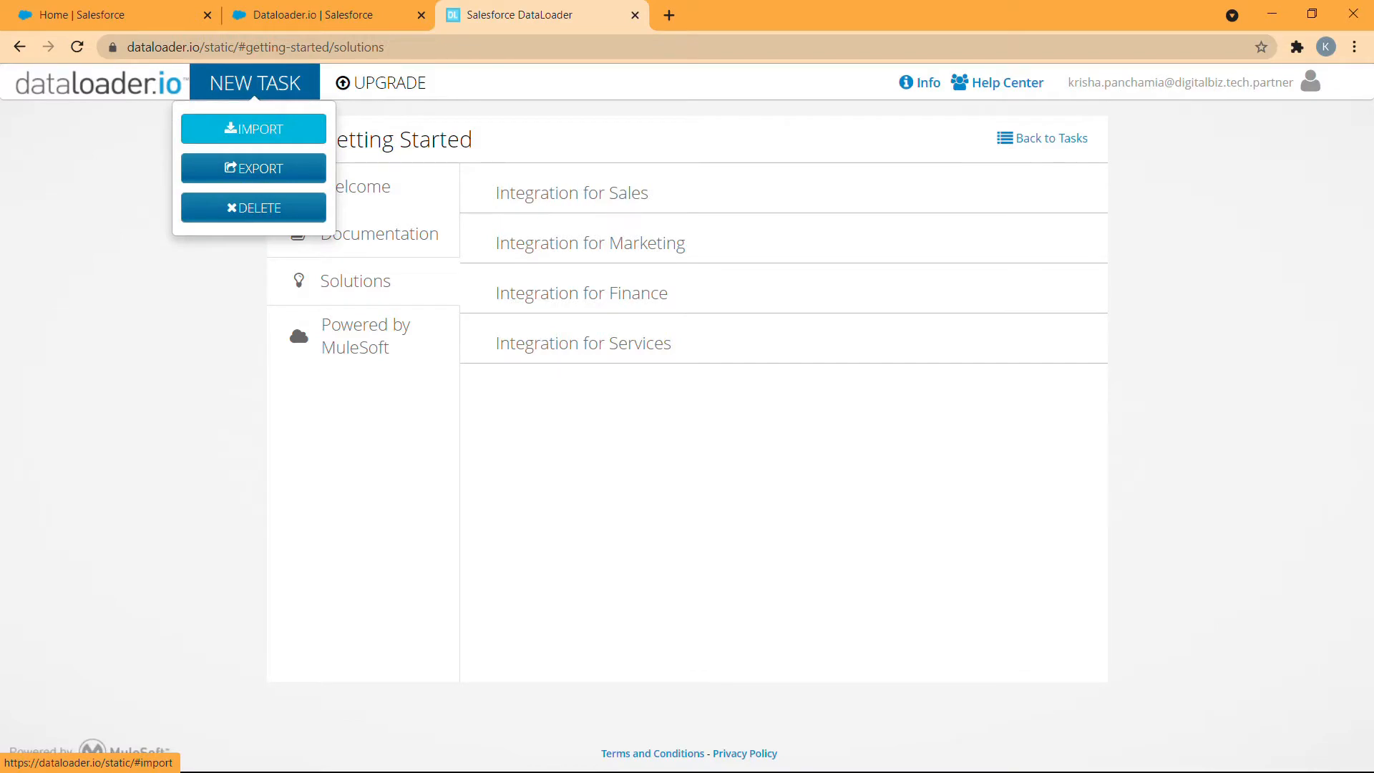
click(242, 131)
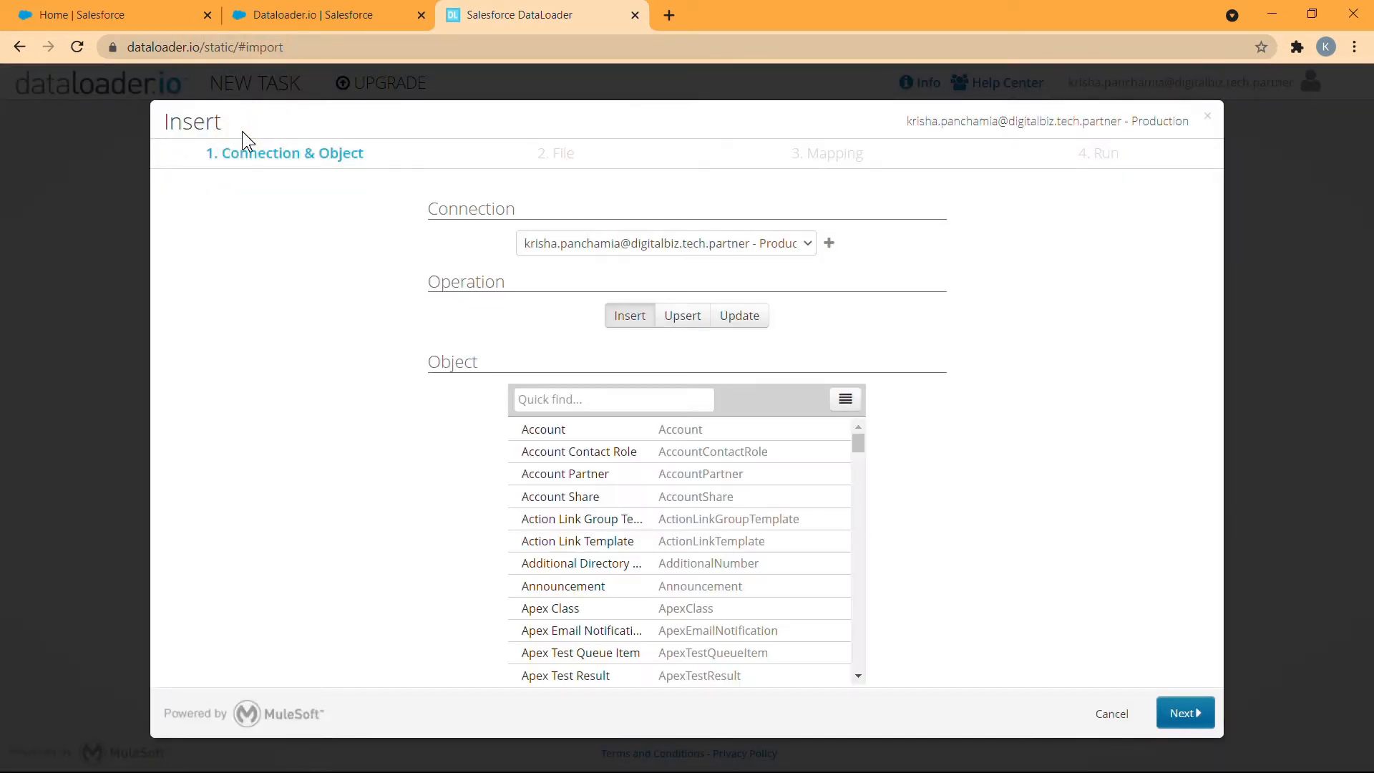
Keep the default Production connection and choose Insert as the import operation
click(807, 244)
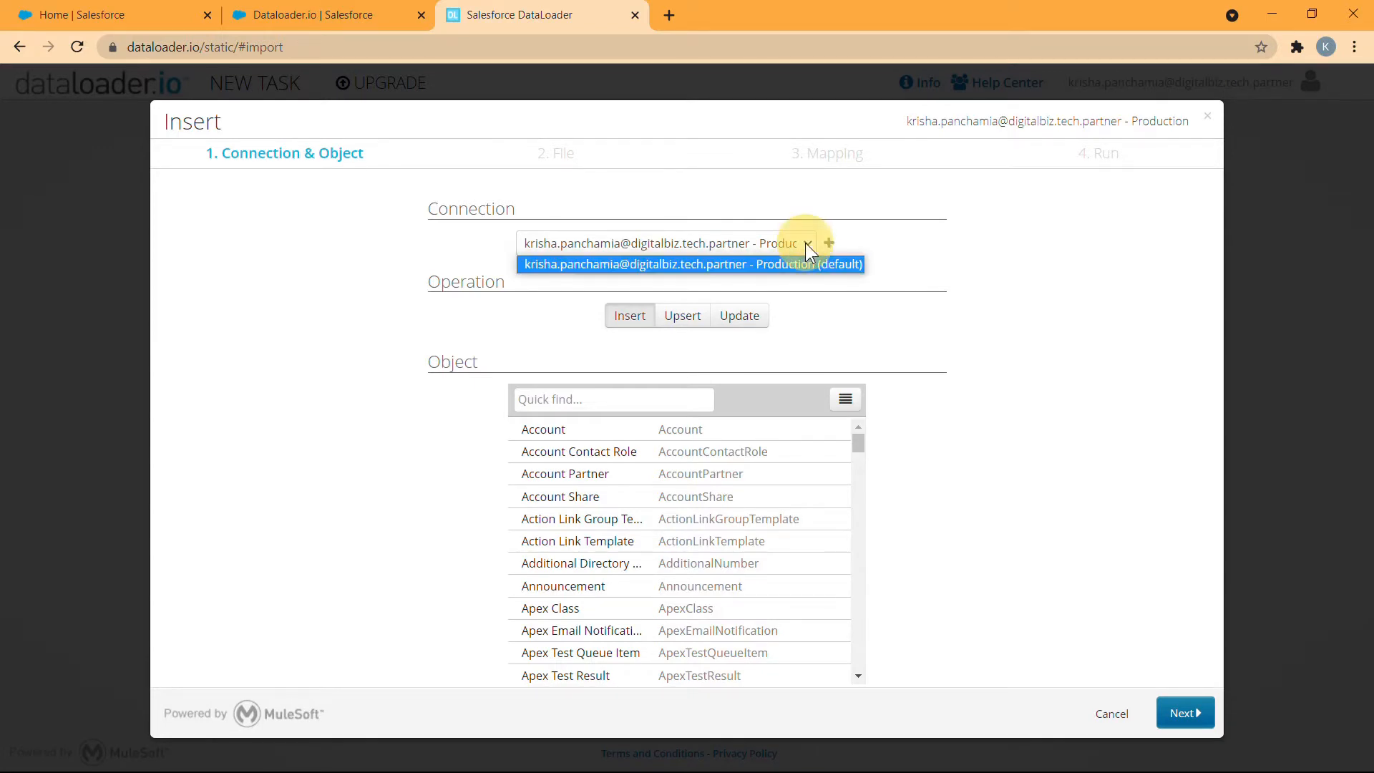
click(964, 242)
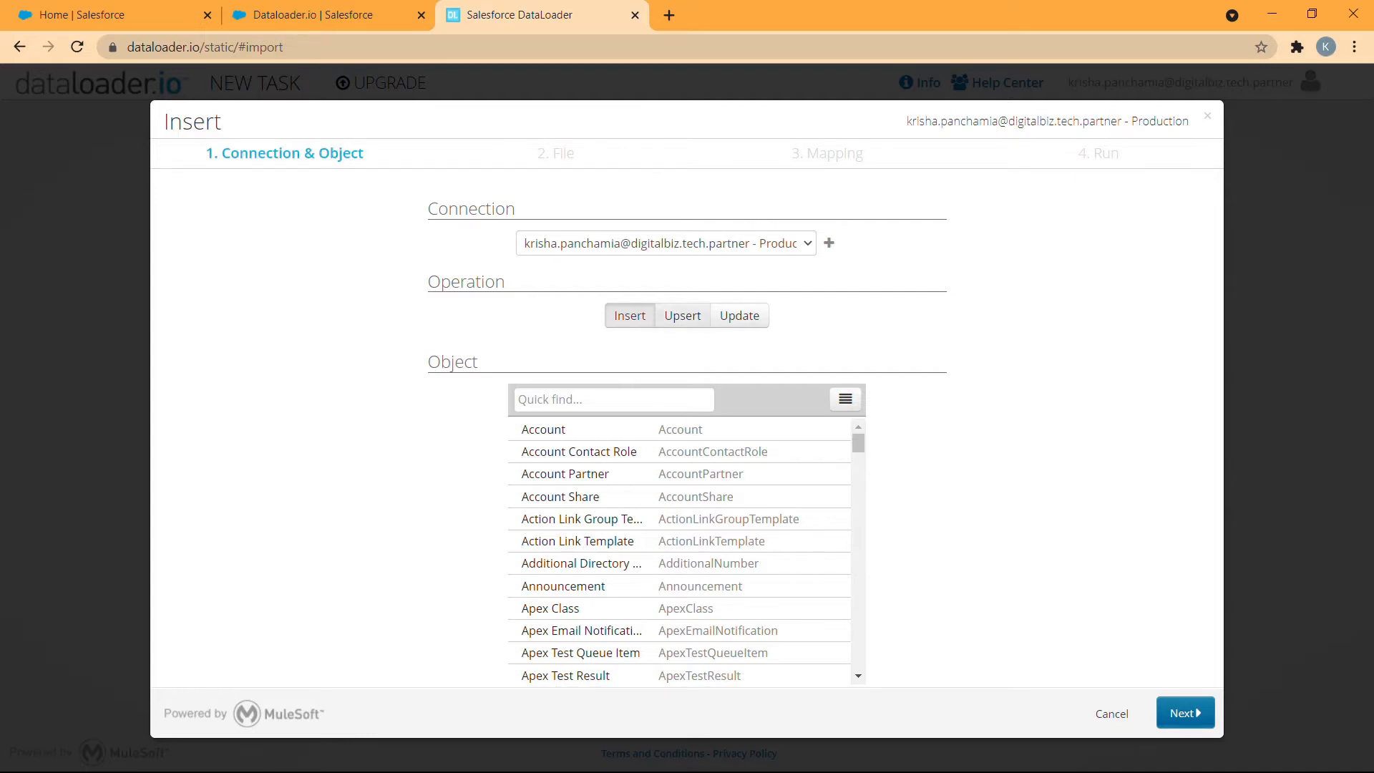
click(628, 316)
Search the object list for Opportunity, select it as the object to import, and continue to file selection
click(663, 398)
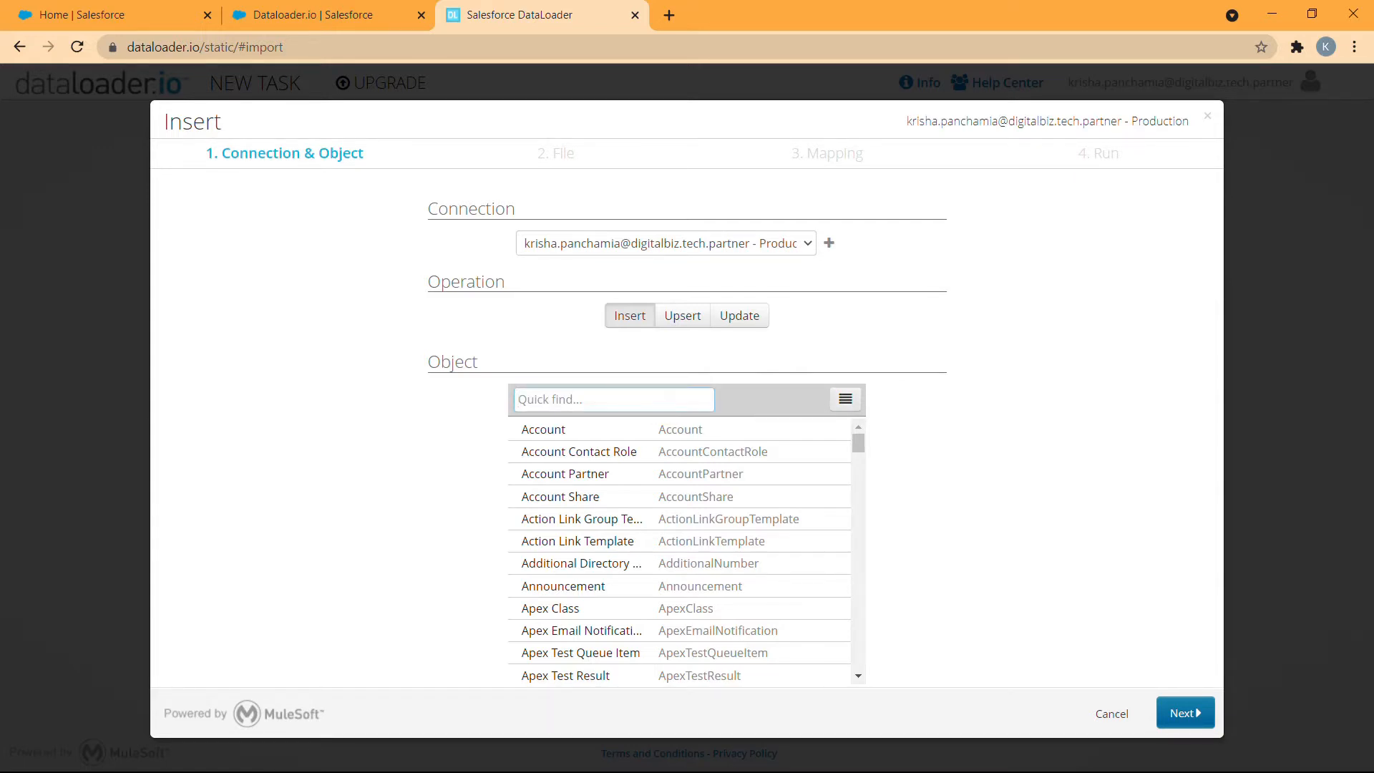
click(845, 399)
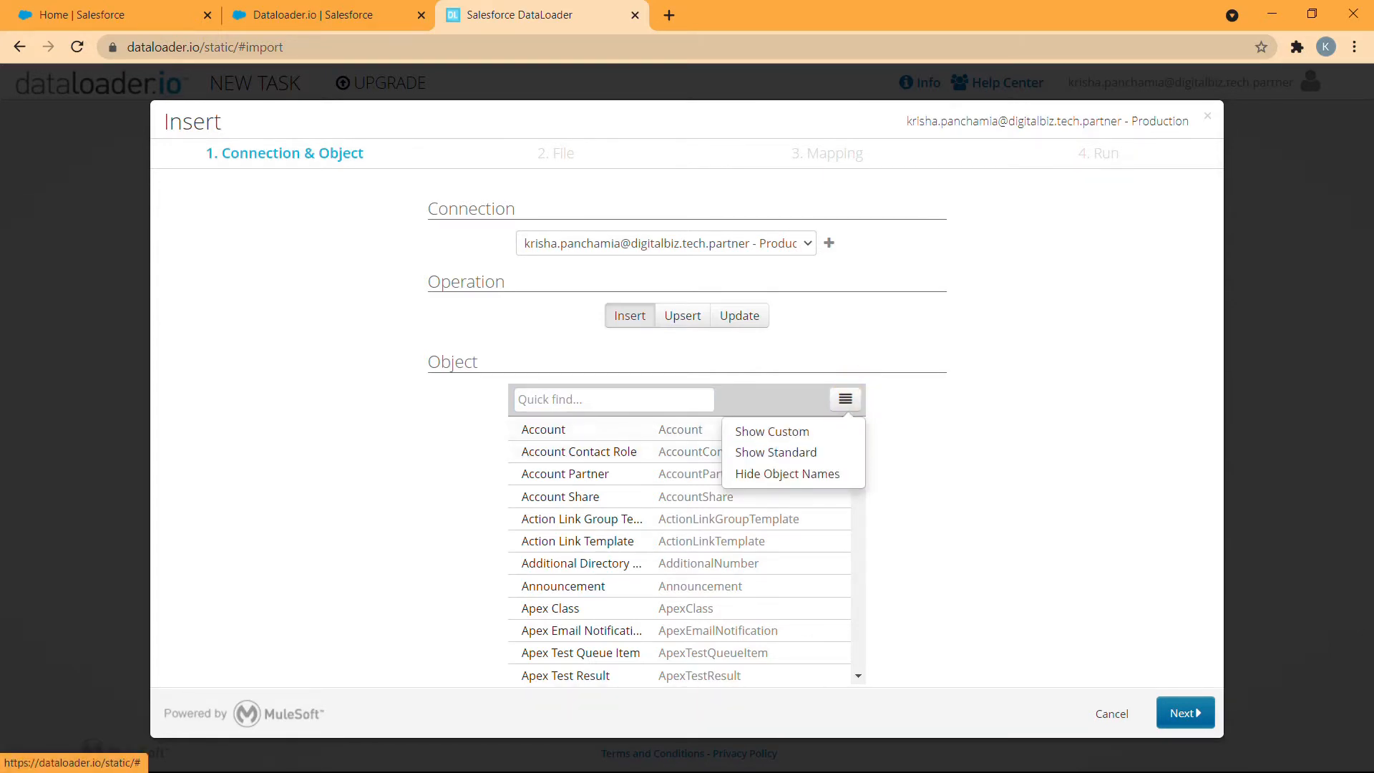
click(673, 399)
text(O)
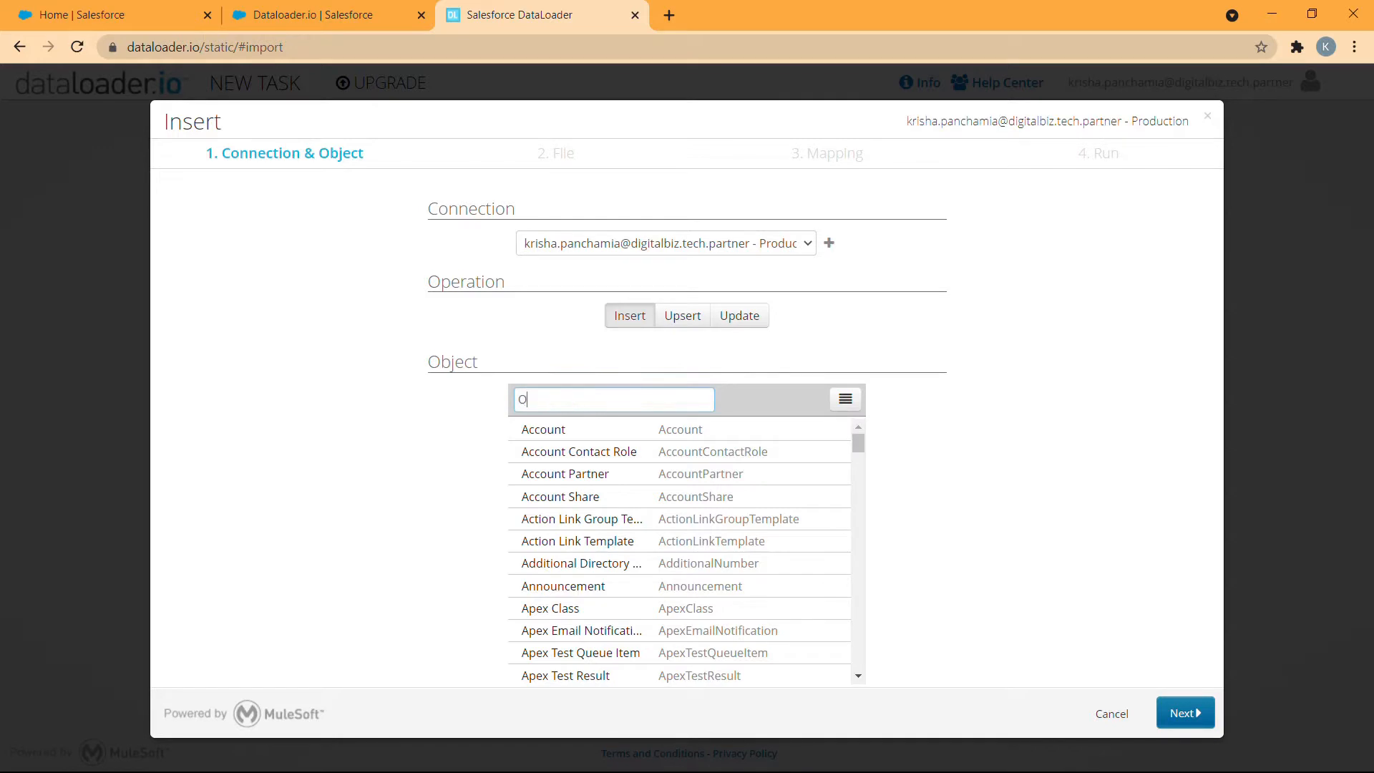
text(ppor)
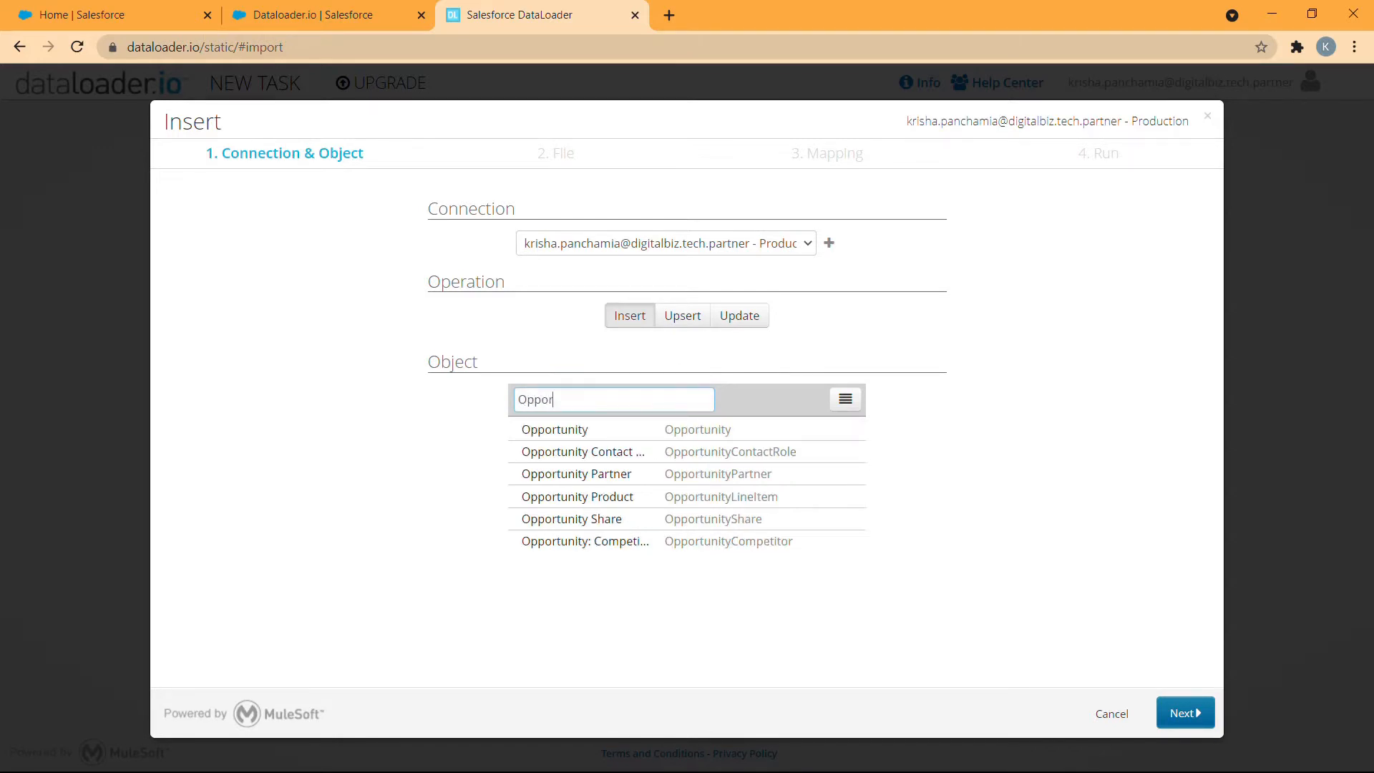
click(629, 429)
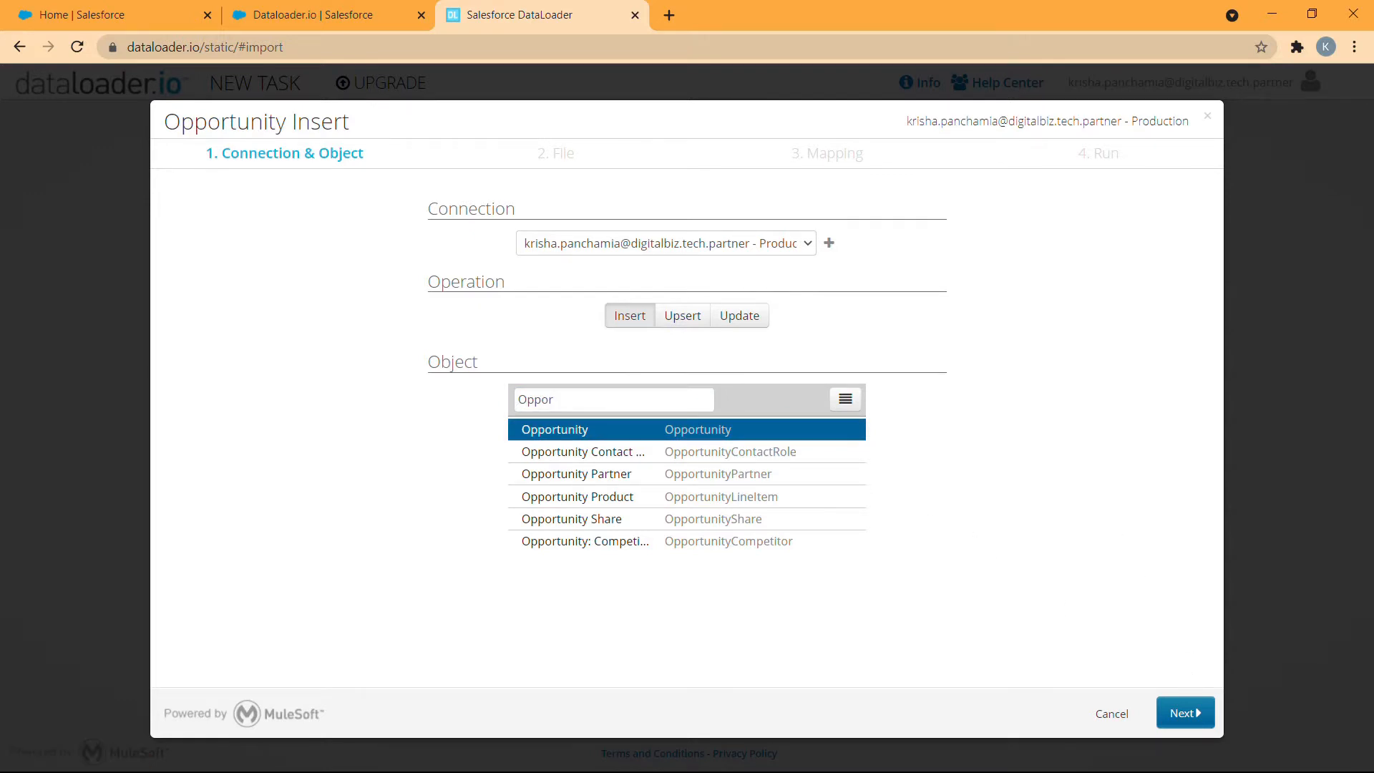
click(1186, 718)
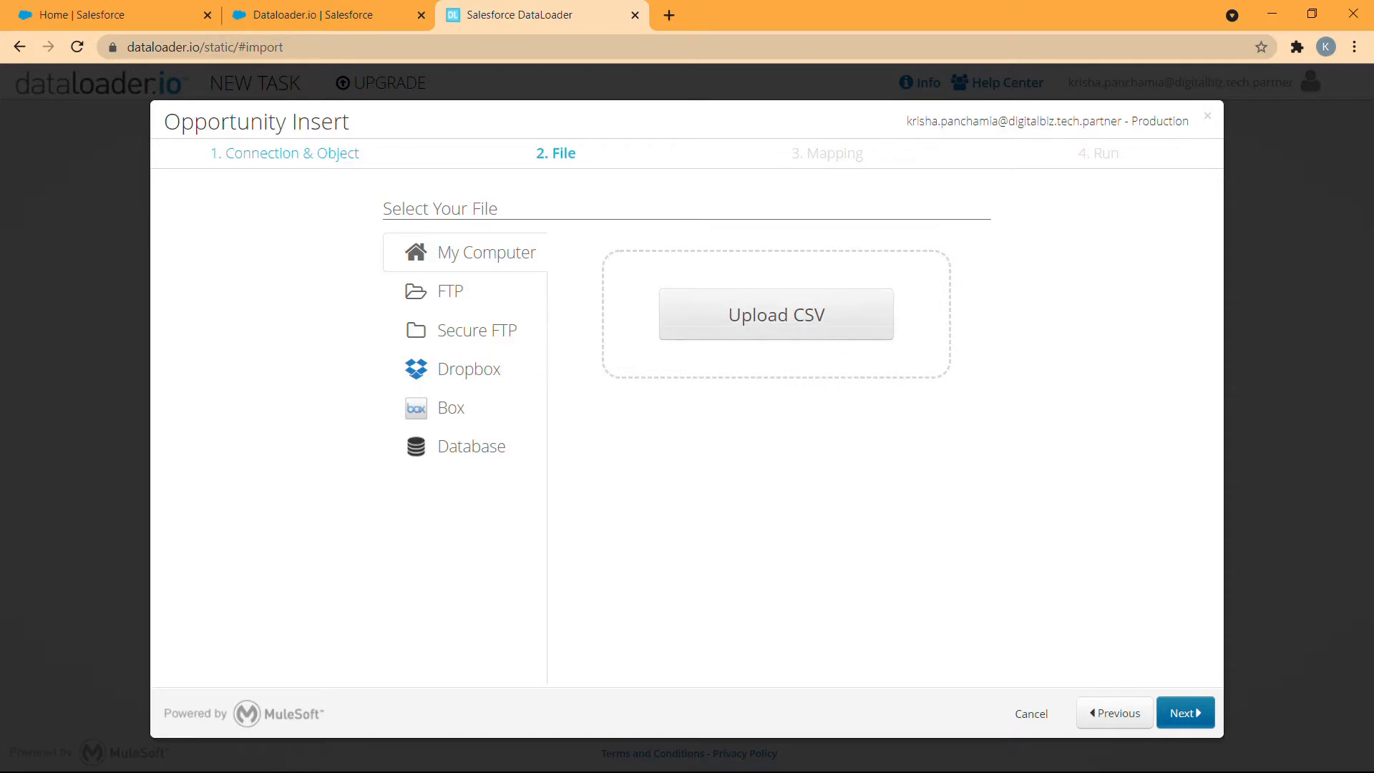
Upload the "Opportunity - import" CSV file from the Salesforce folder on the Desktop
click(728, 316)
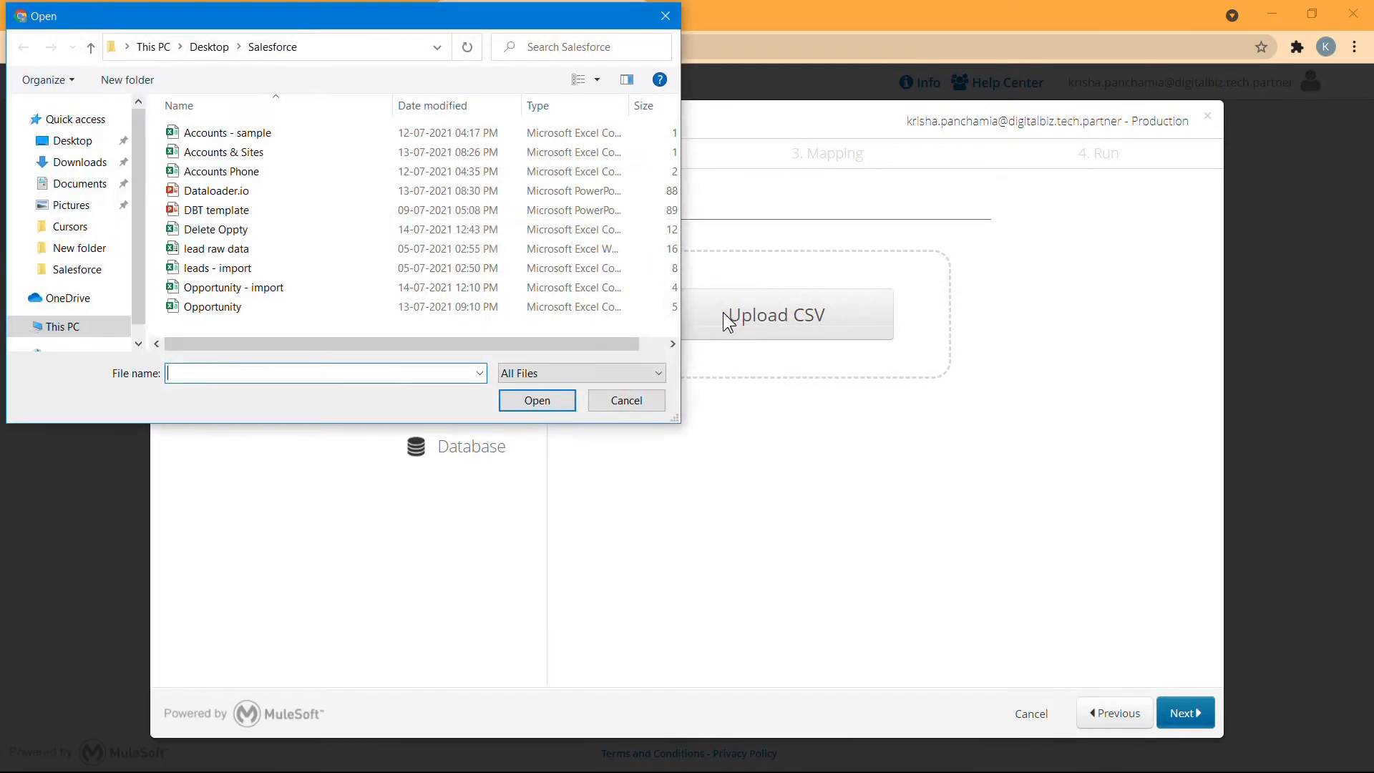
click(400, 290)
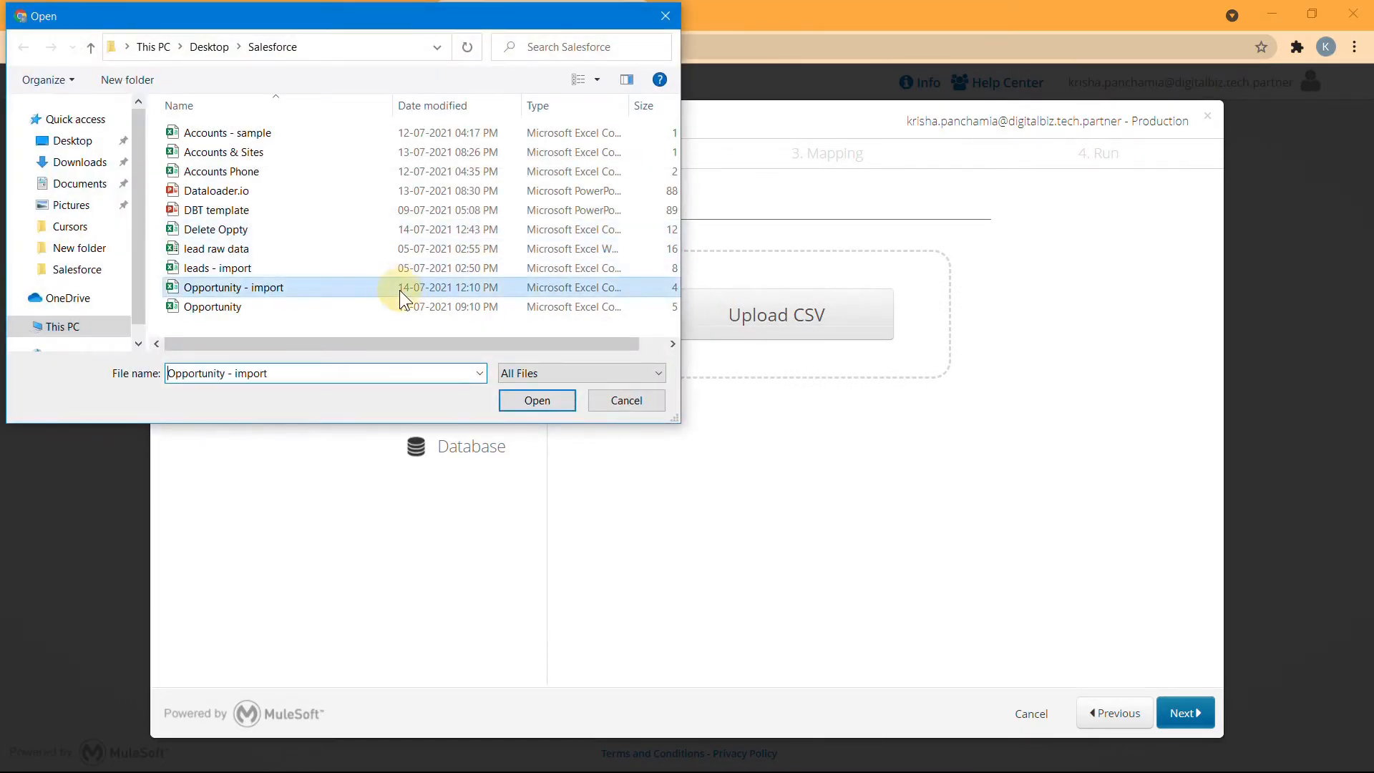
click(533, 402)
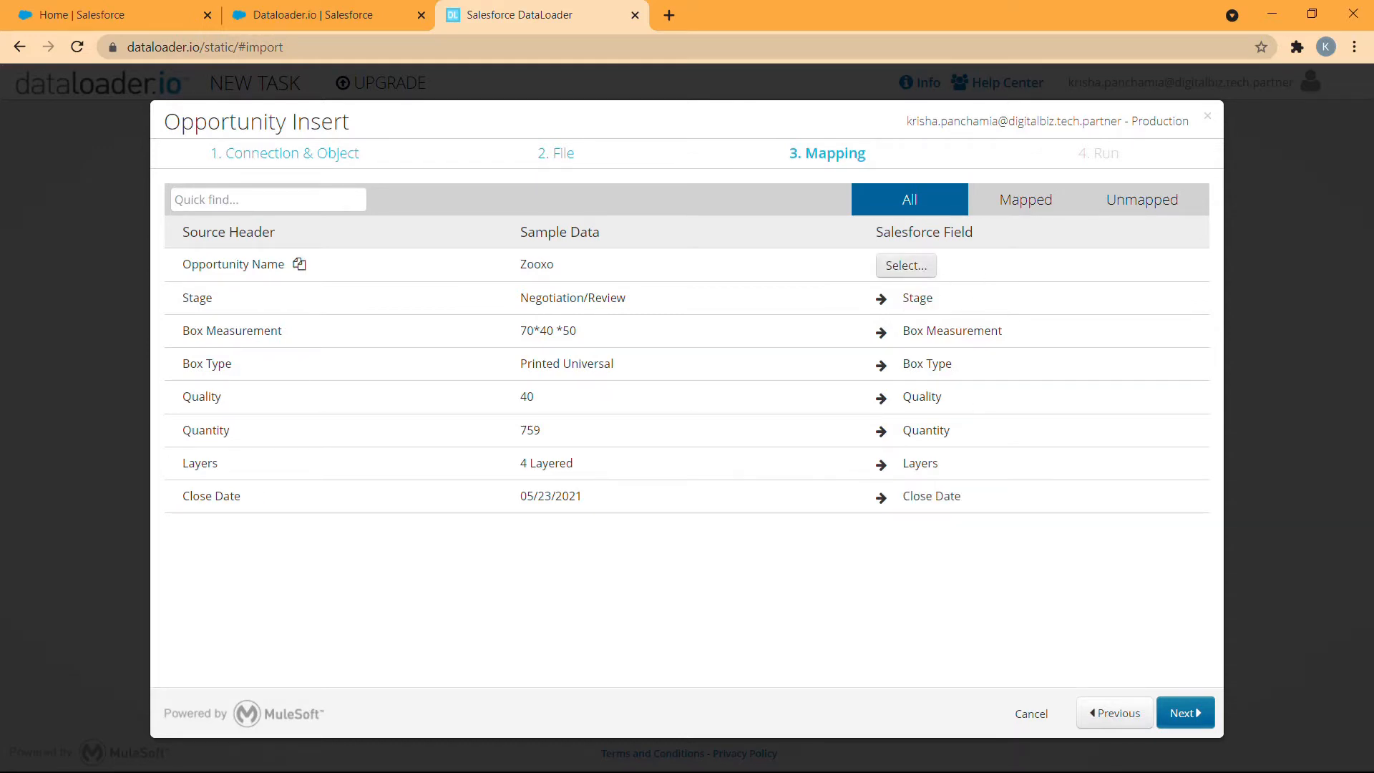
Examine which source columns are mapped, and filter the mapping list to the unmapped ones
click(906, 265)
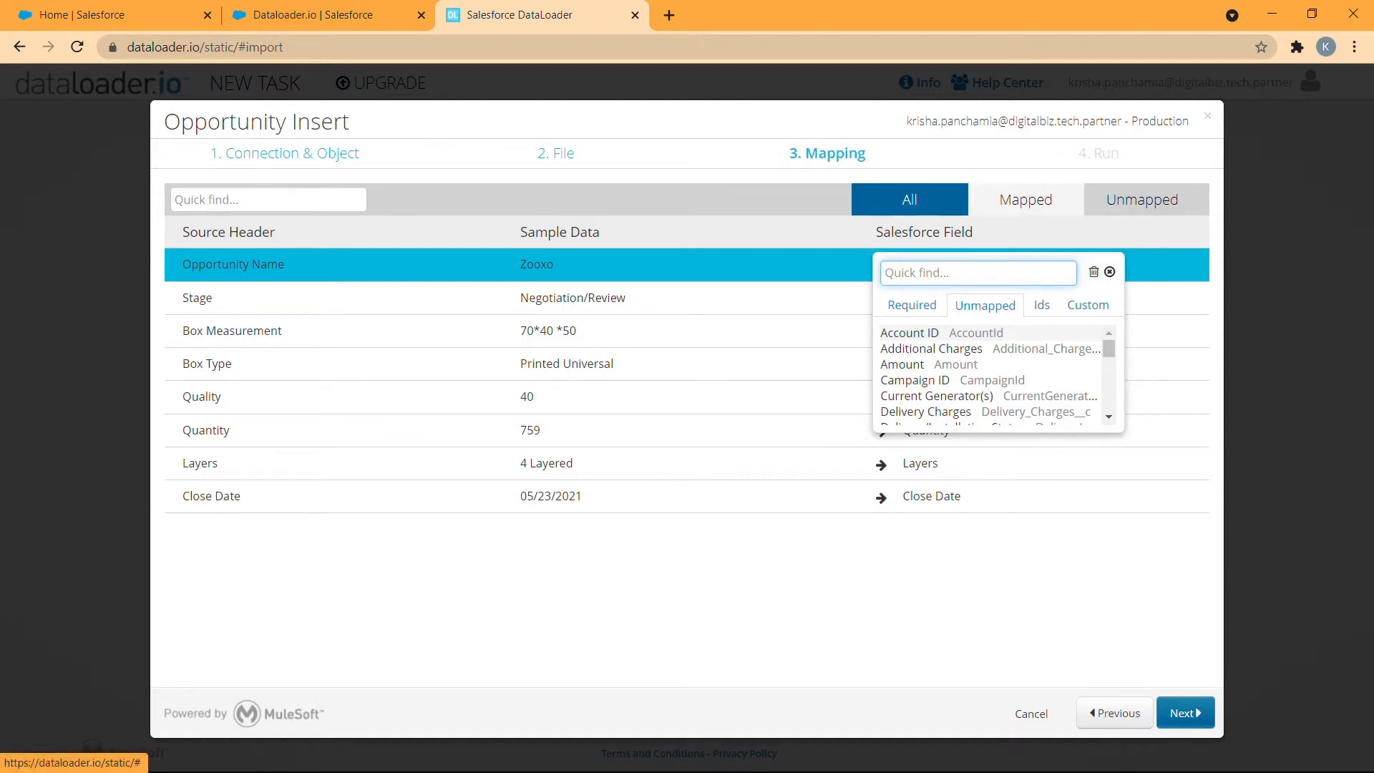
click(1025, 199)
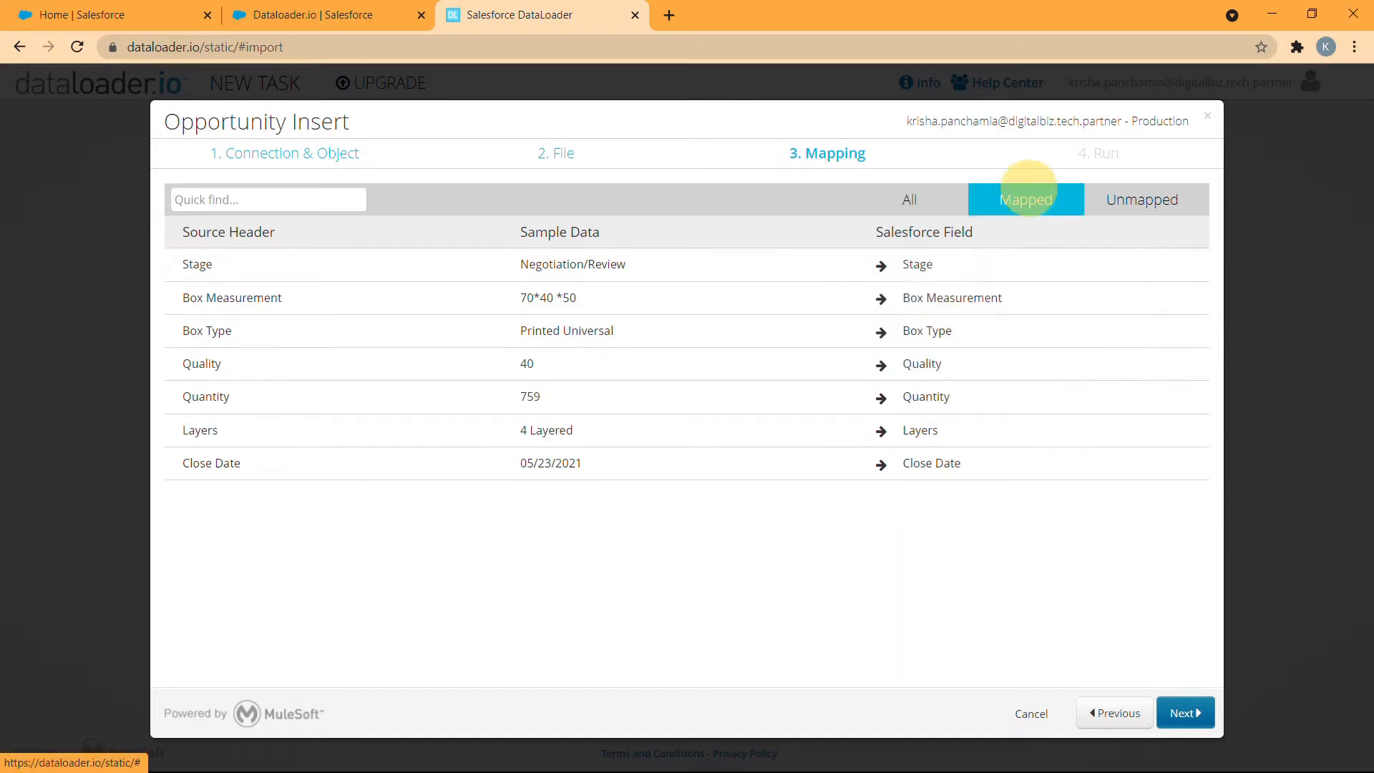
click(1145, 200)
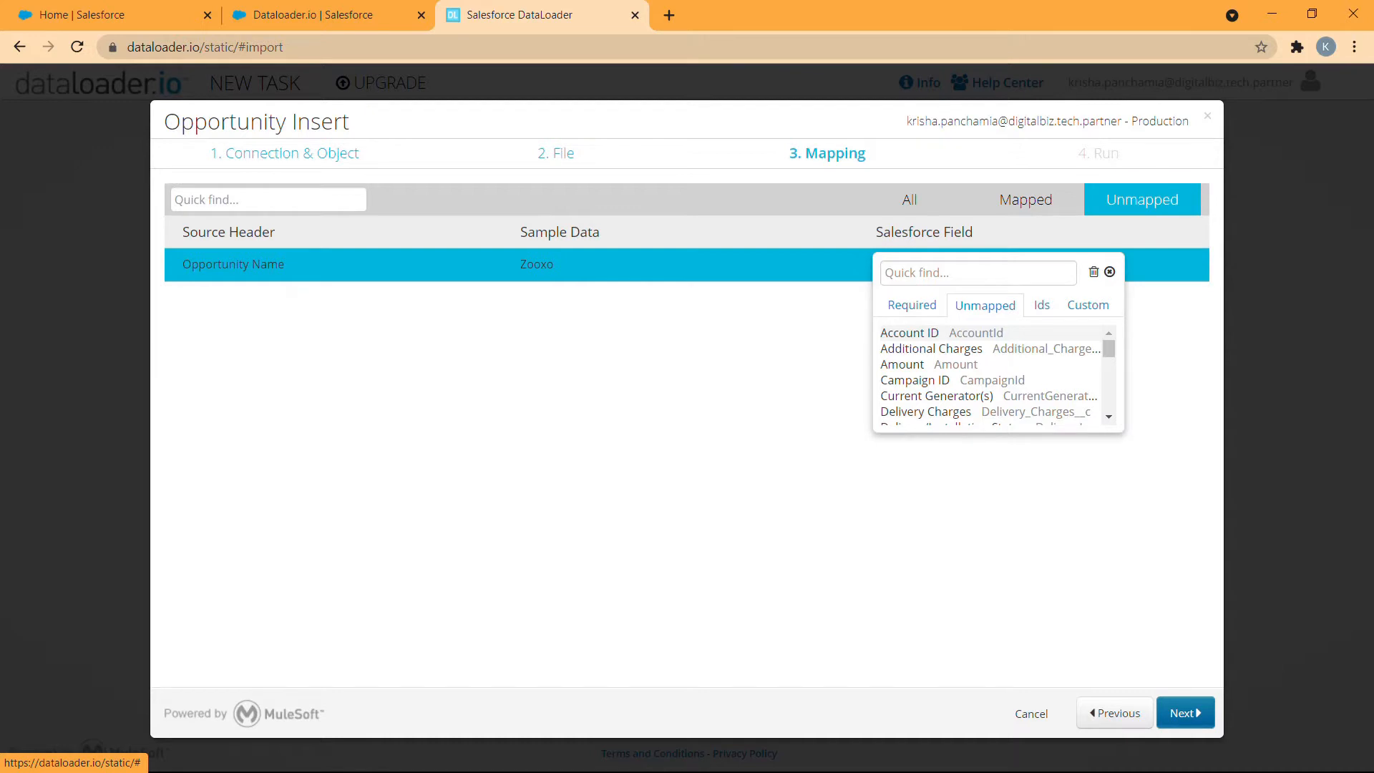
click(927, 249)
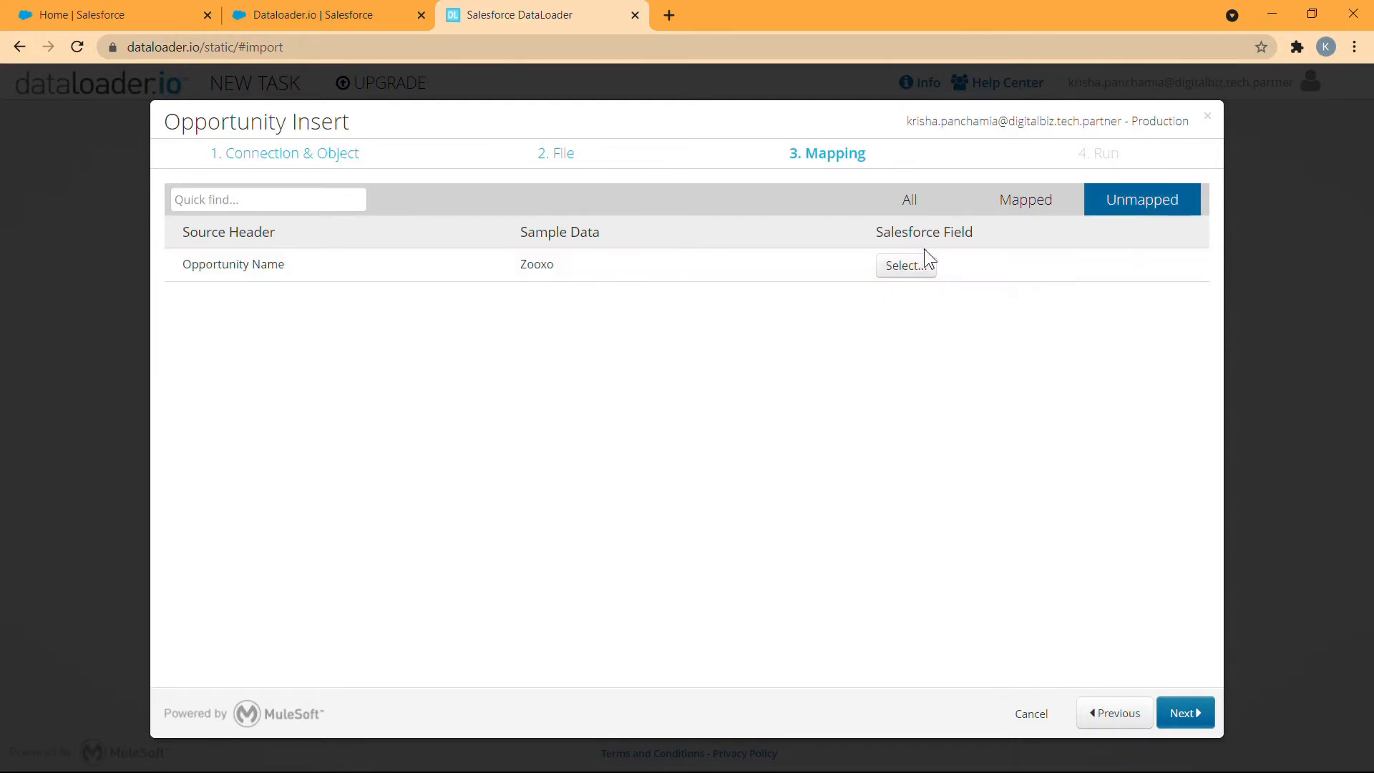
Map the Opportunity Name source column to the required Salesforce field Name, and show all column mappings
click(903, 265)
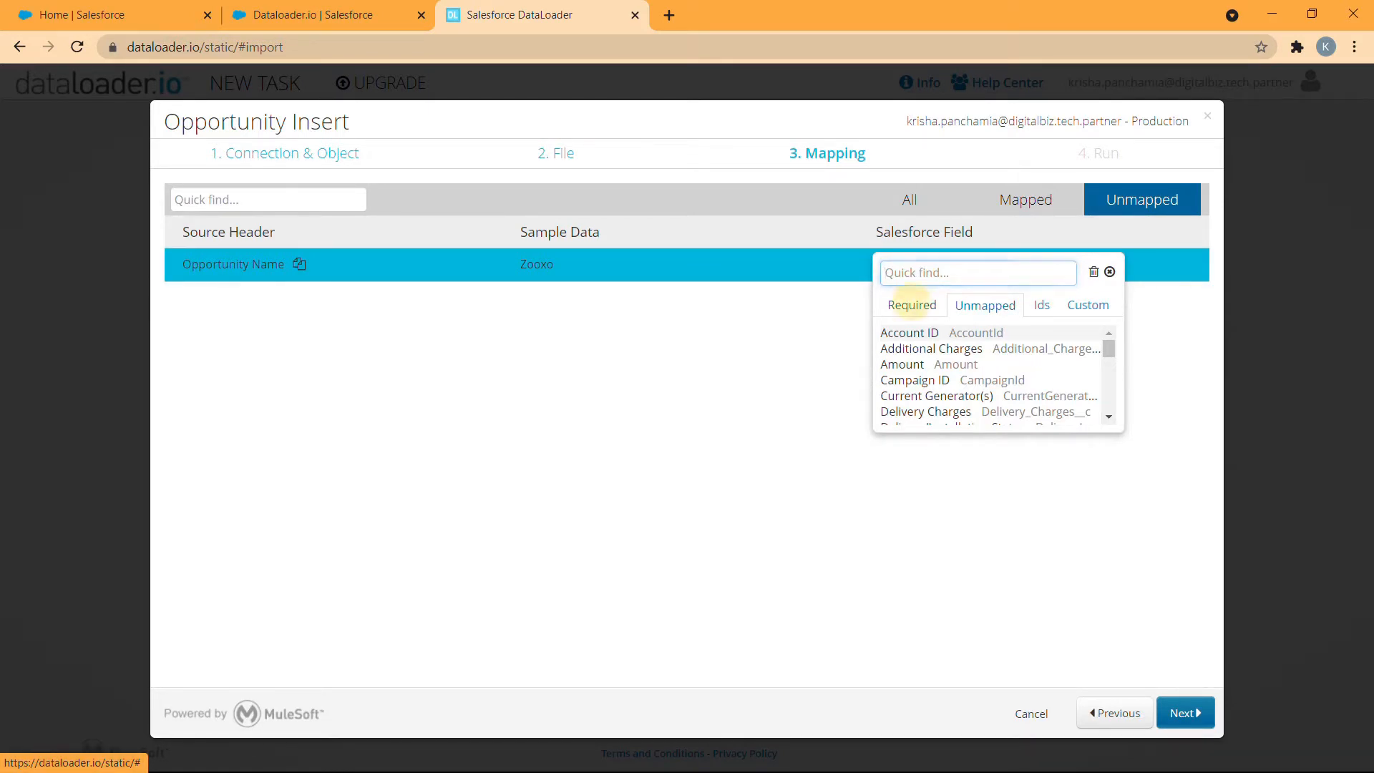
click(912, 305)
click(980, 305)
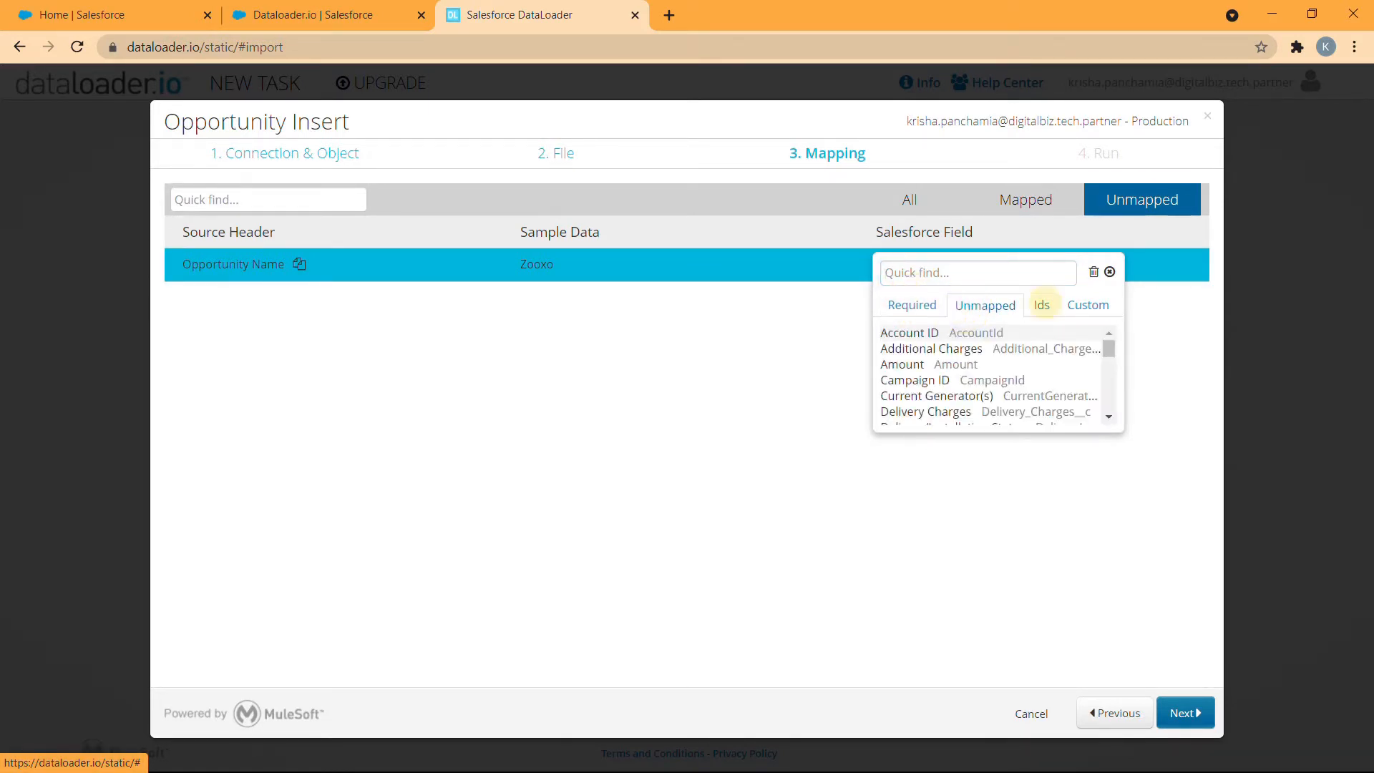
click(1042, 305)
click(1087, 305)
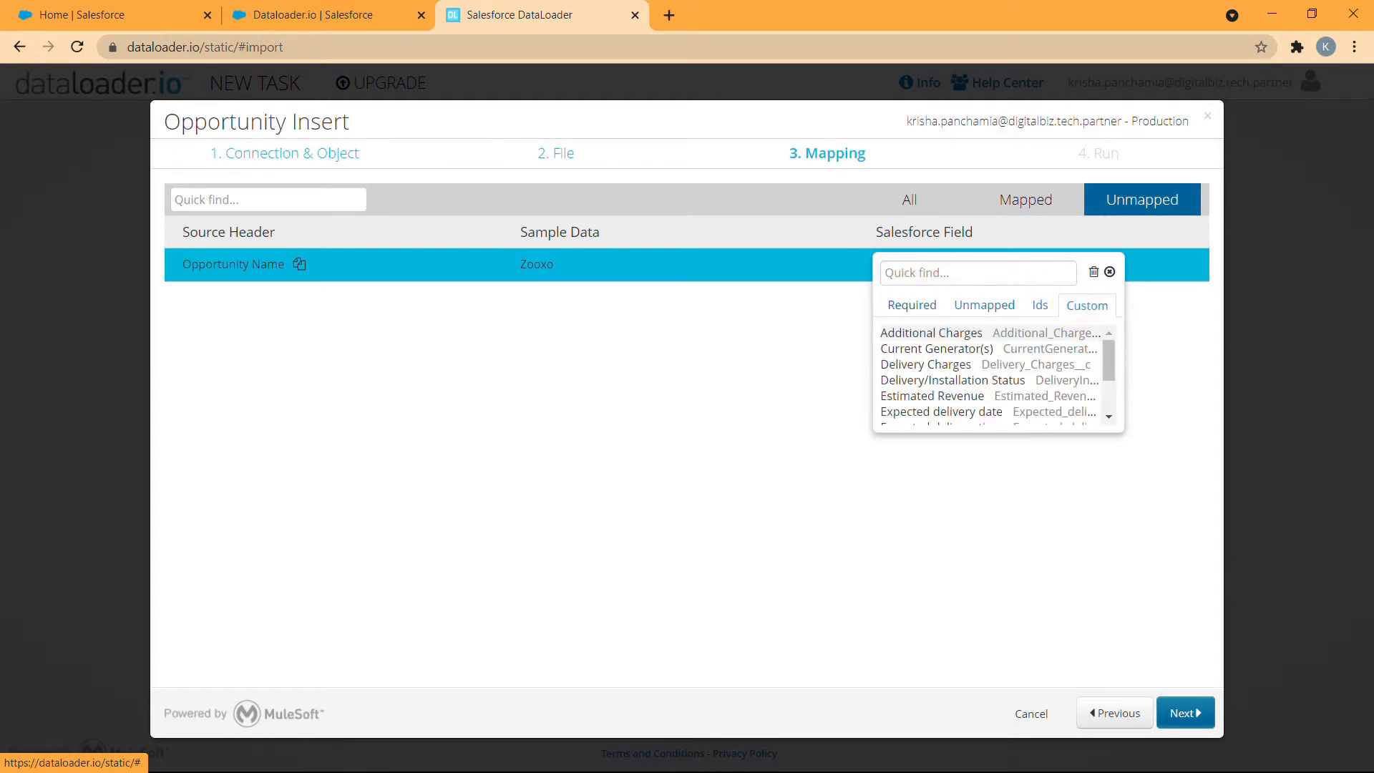
click(914, 305)
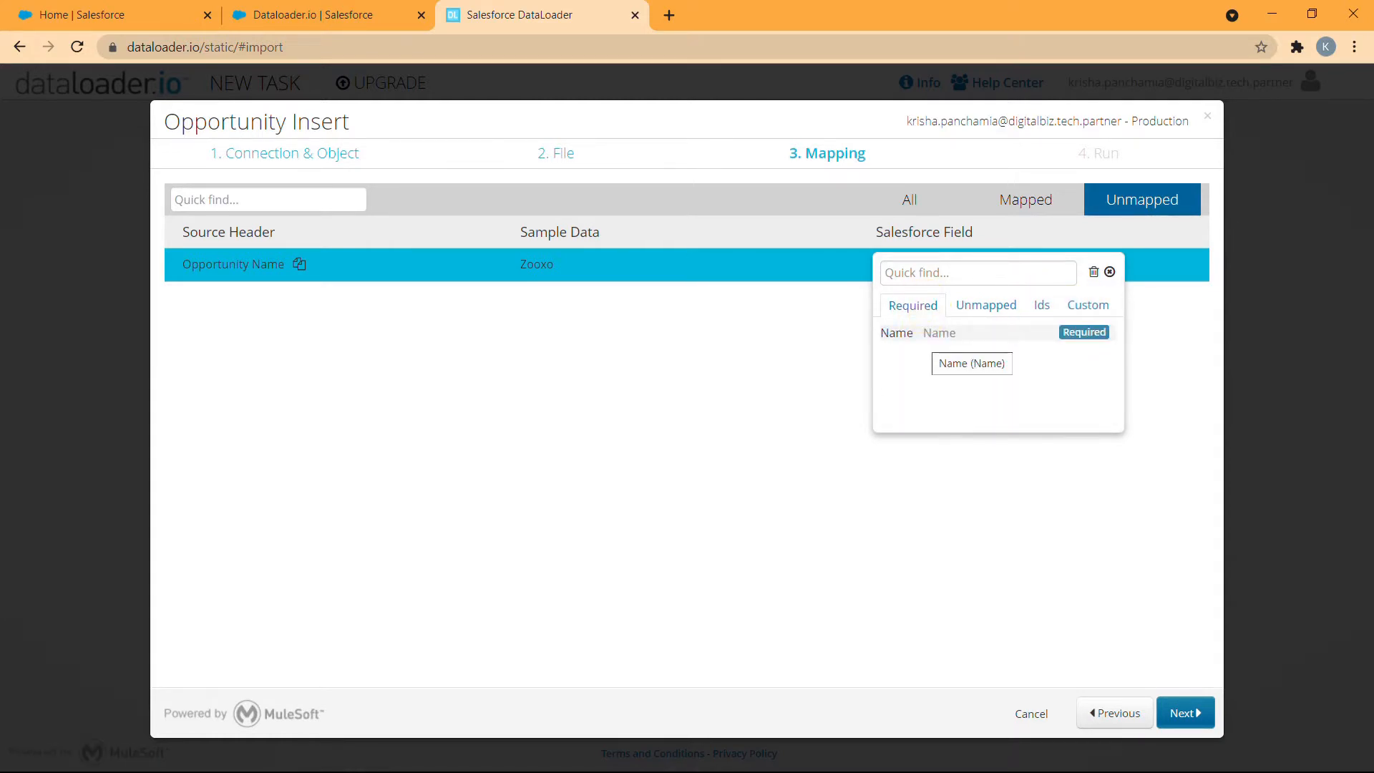
click(923, 334)
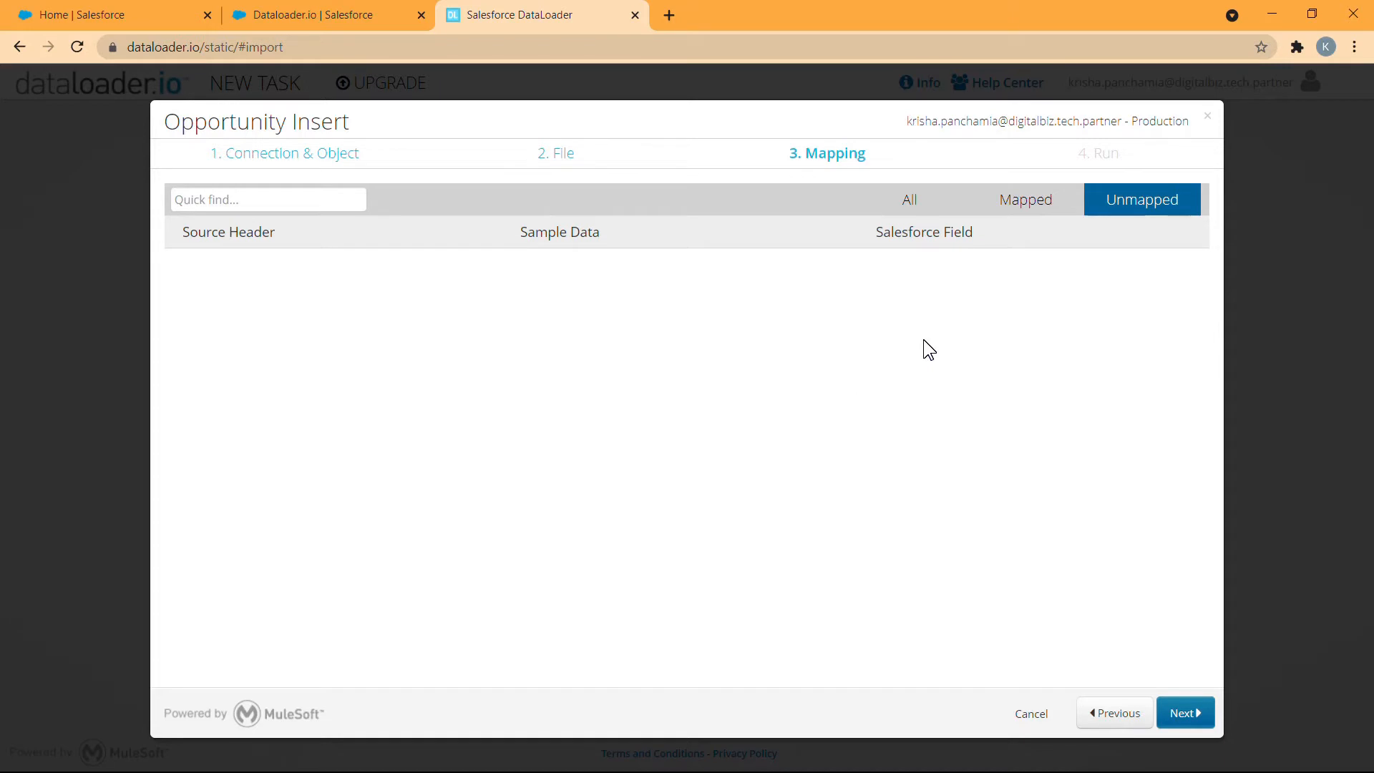
click(910, 200)
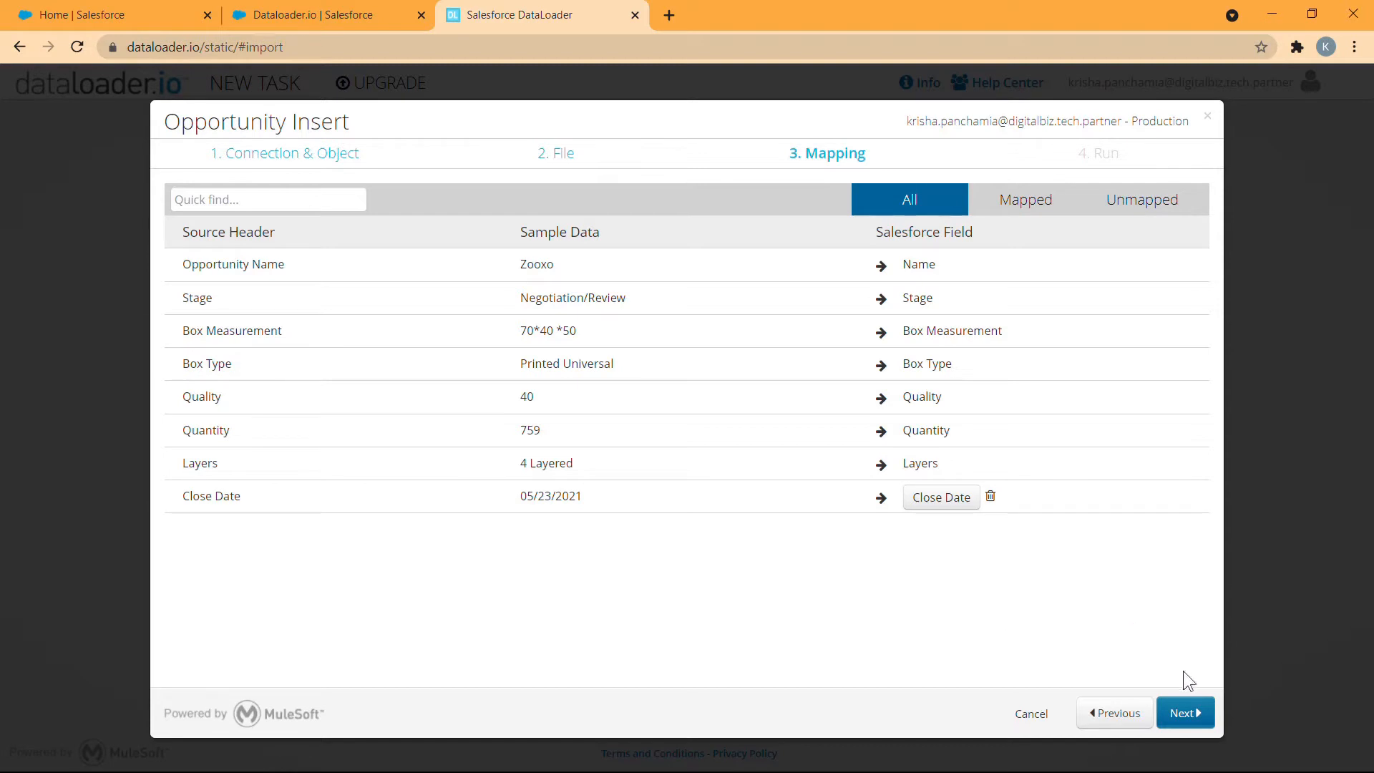
Continue from the mapping to the run summary, and review the schedule options and the setting for e-mailing results
click(1185, 713)
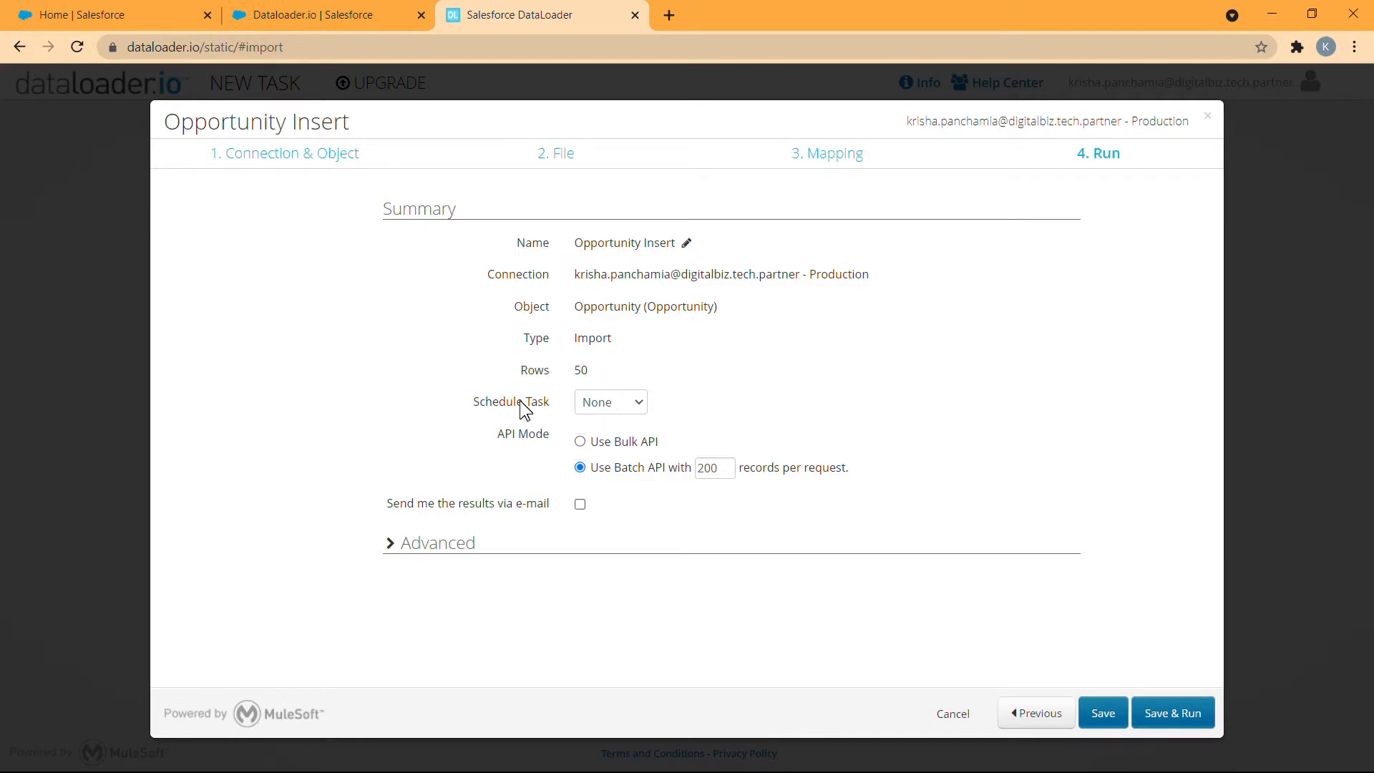
click(634, 413)
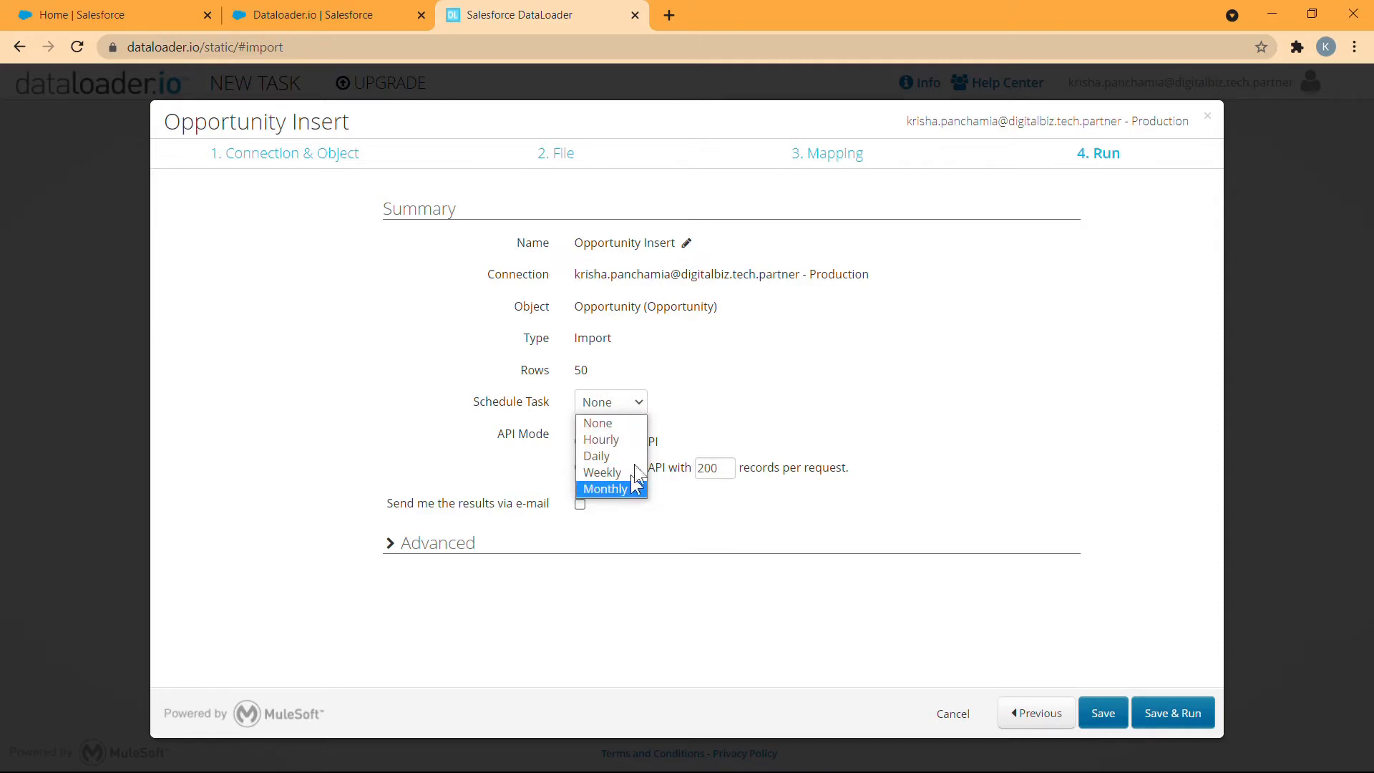
click(750, 380)
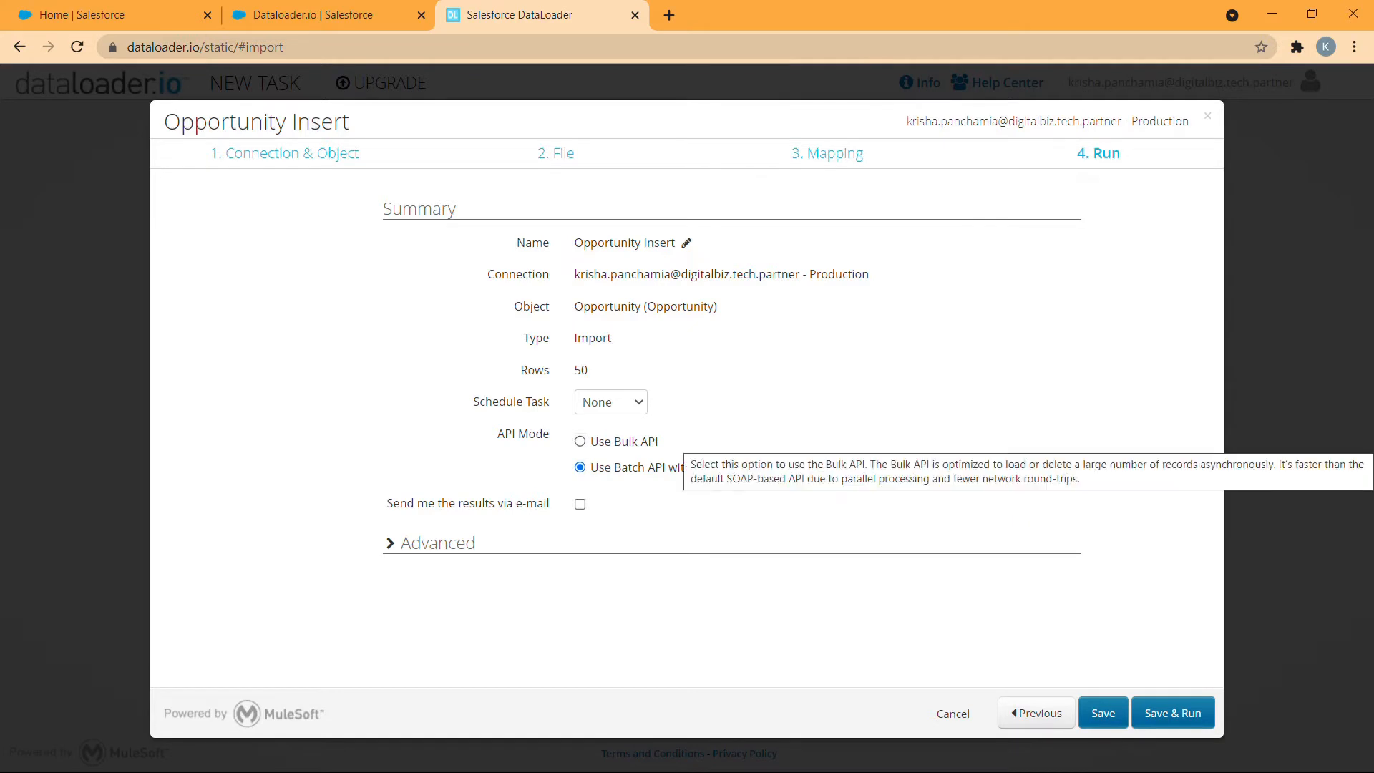
click(580, 504)
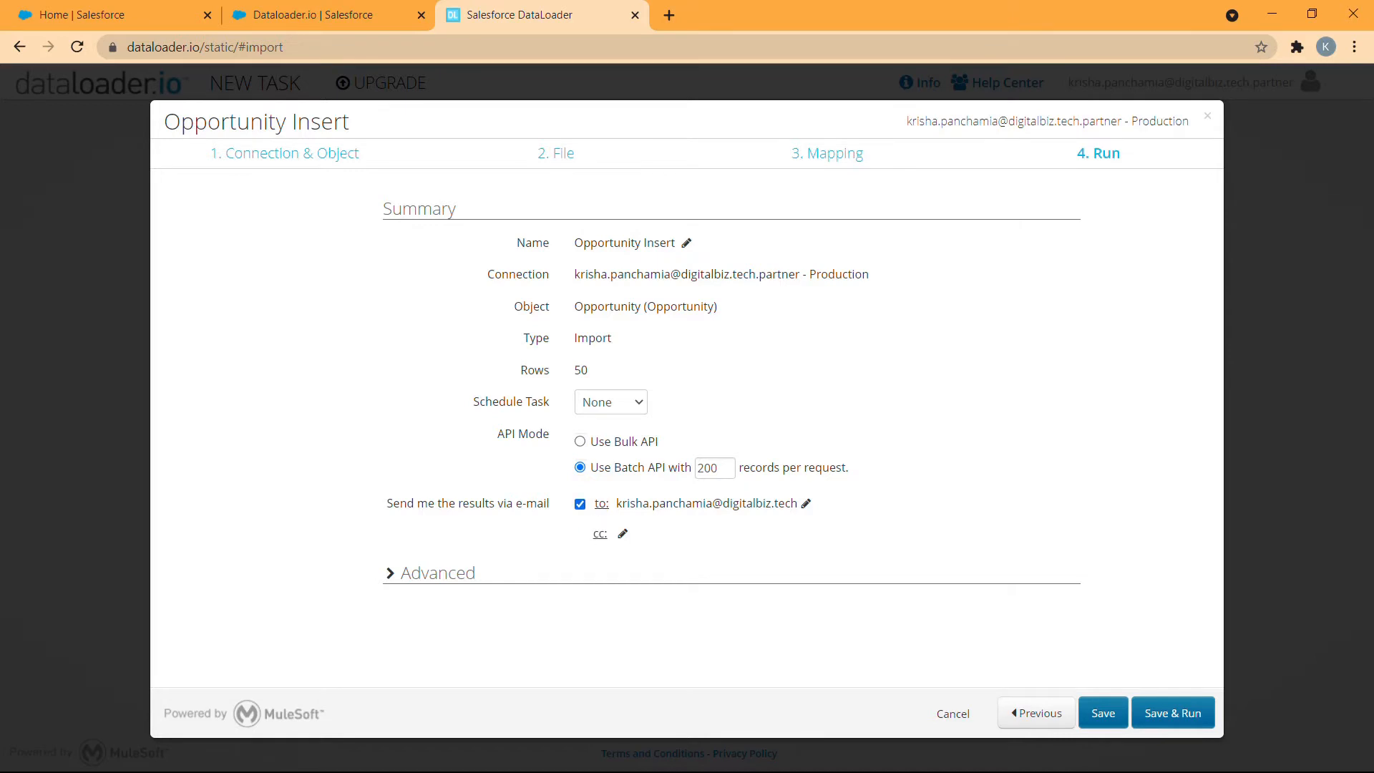
click(580, 504)
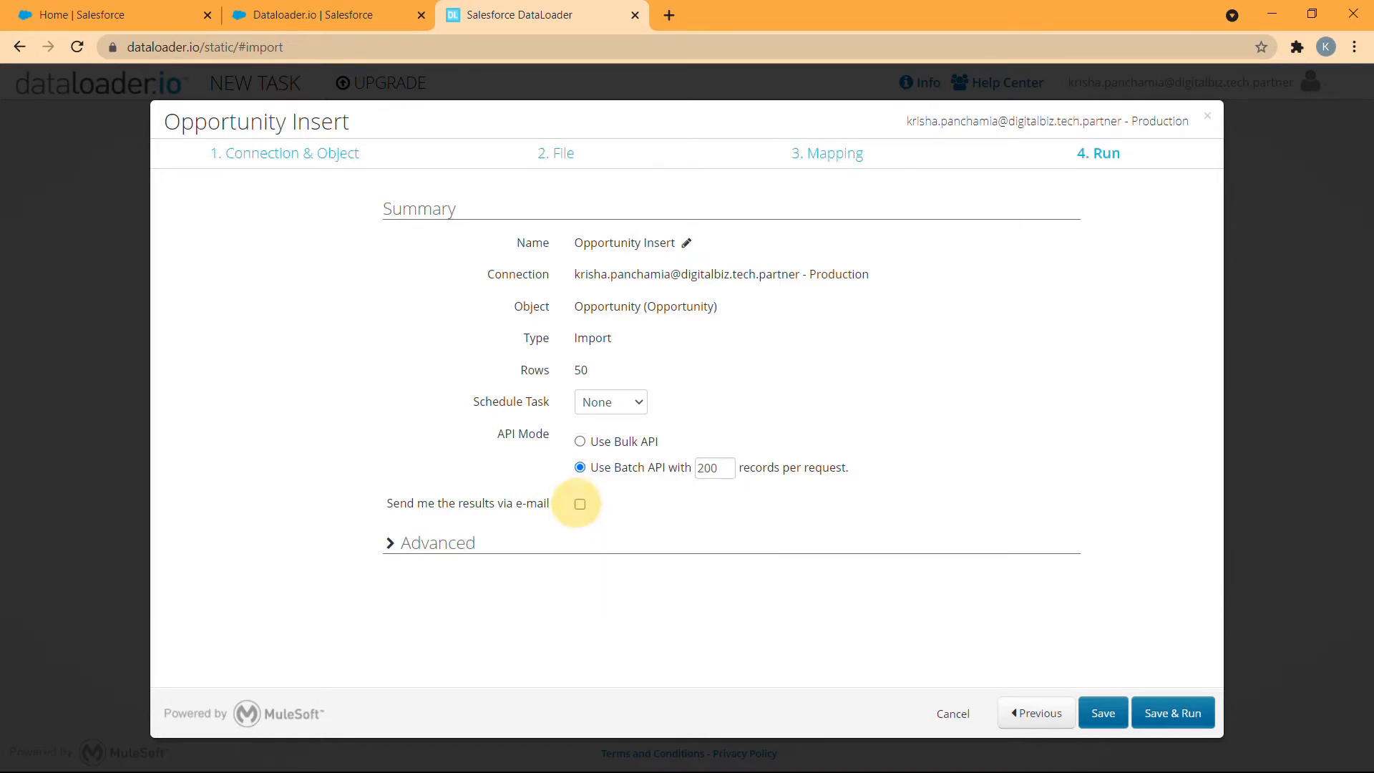
Examine the import task's advanced settings, including the available date formats and the timeout, and collapse the section again
click(443, 544)
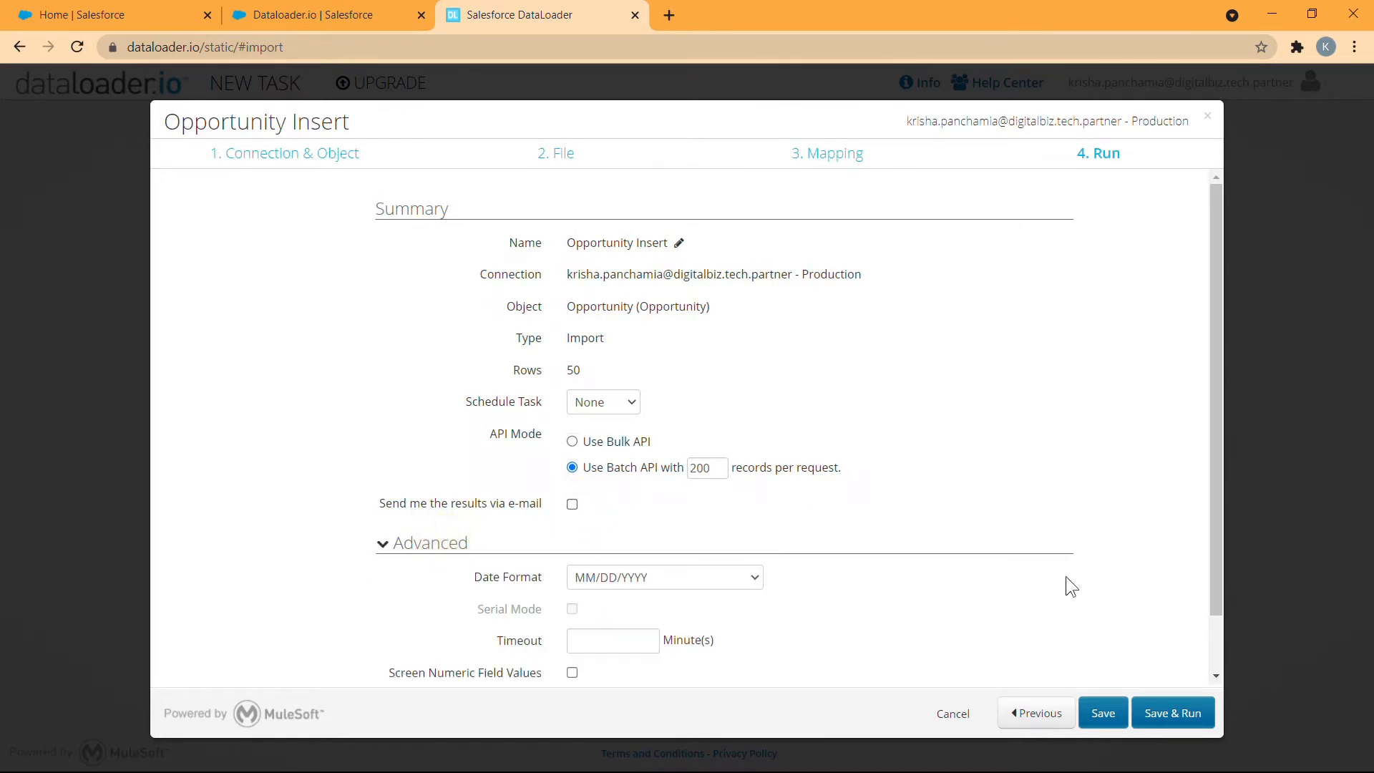
drag(1218, 496, 1224, 560)
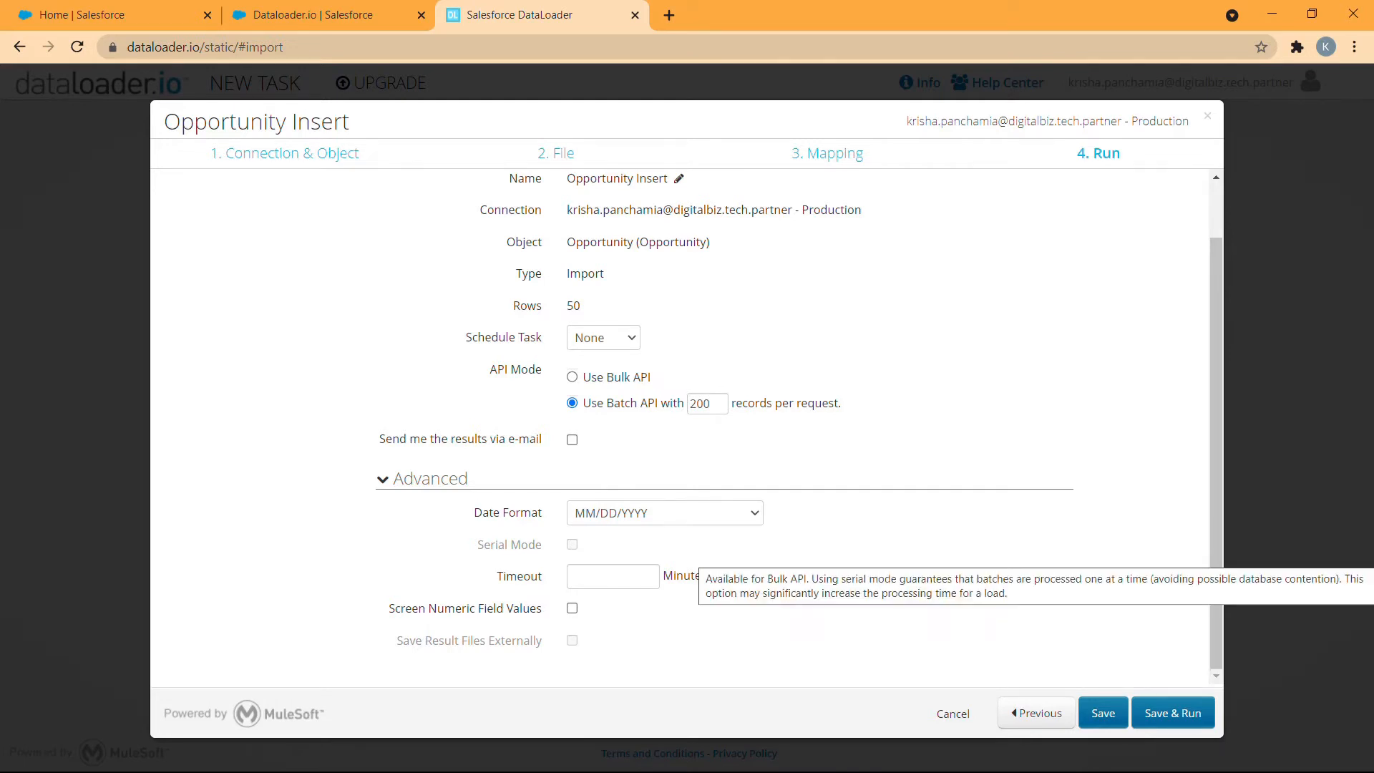
click(748, 528)
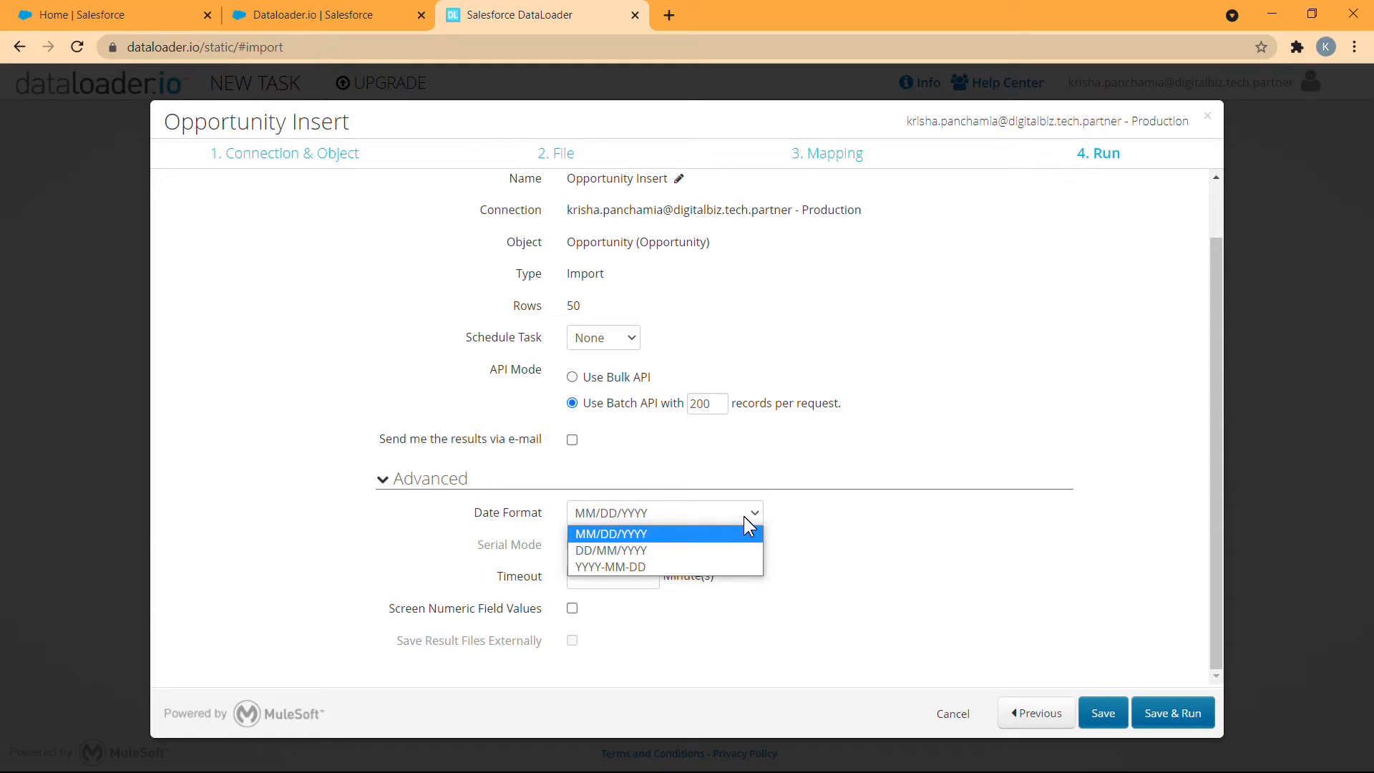
click(819, 526)
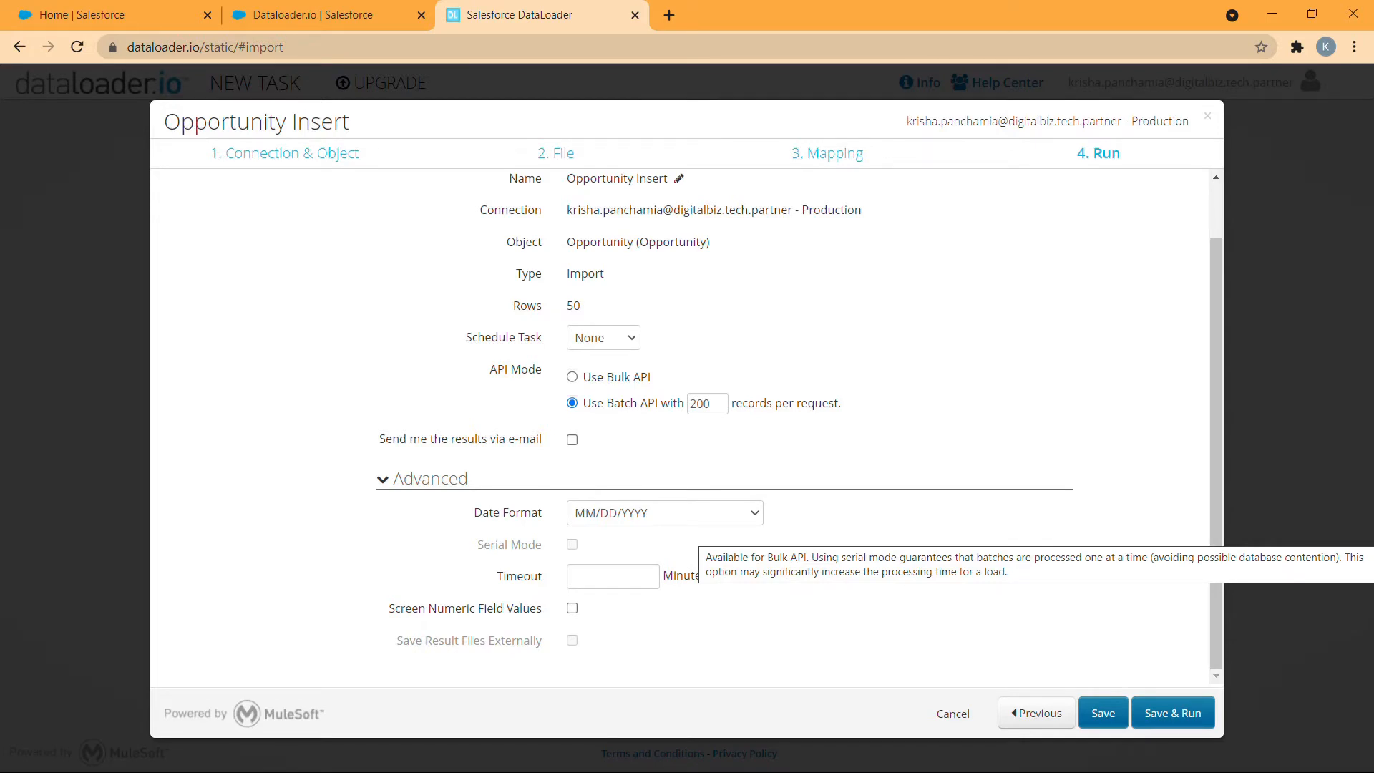
click(622, 574)
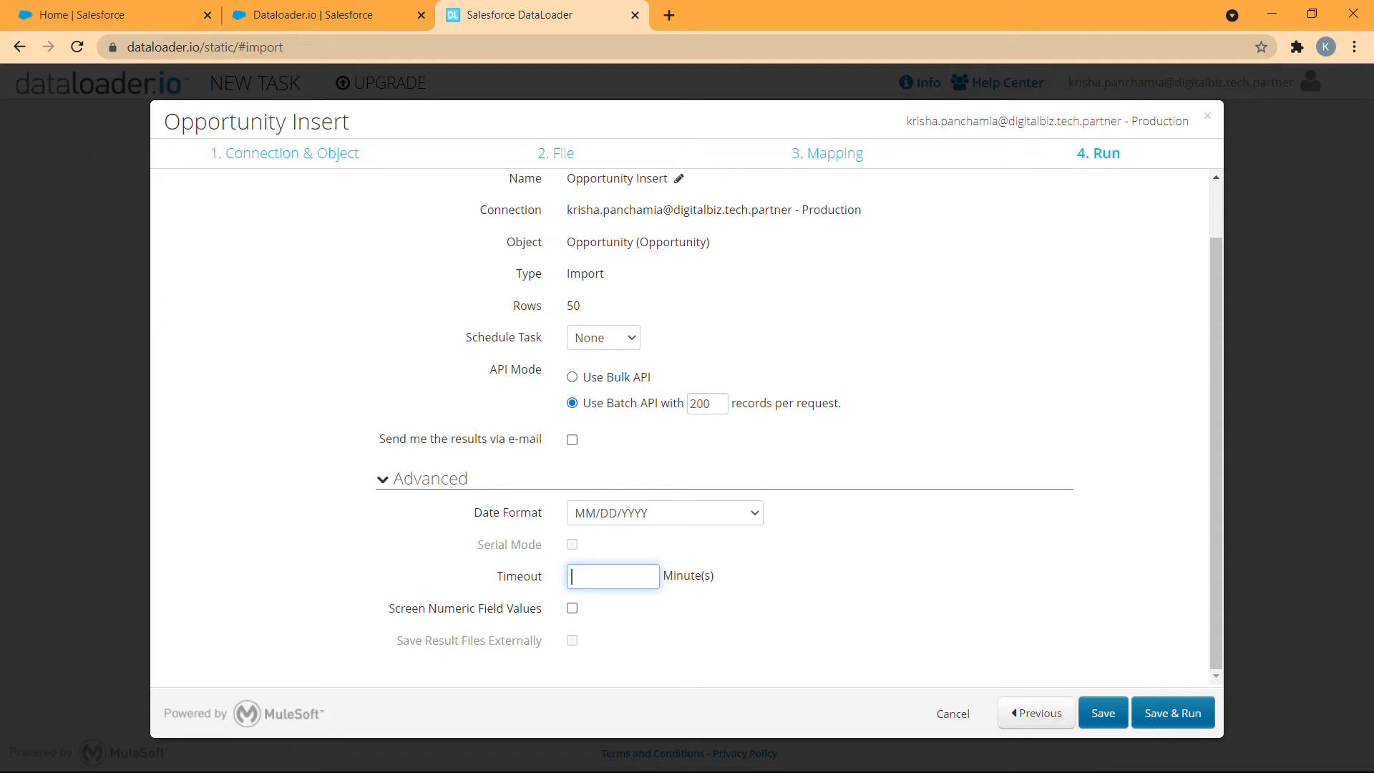
click(808, 584)
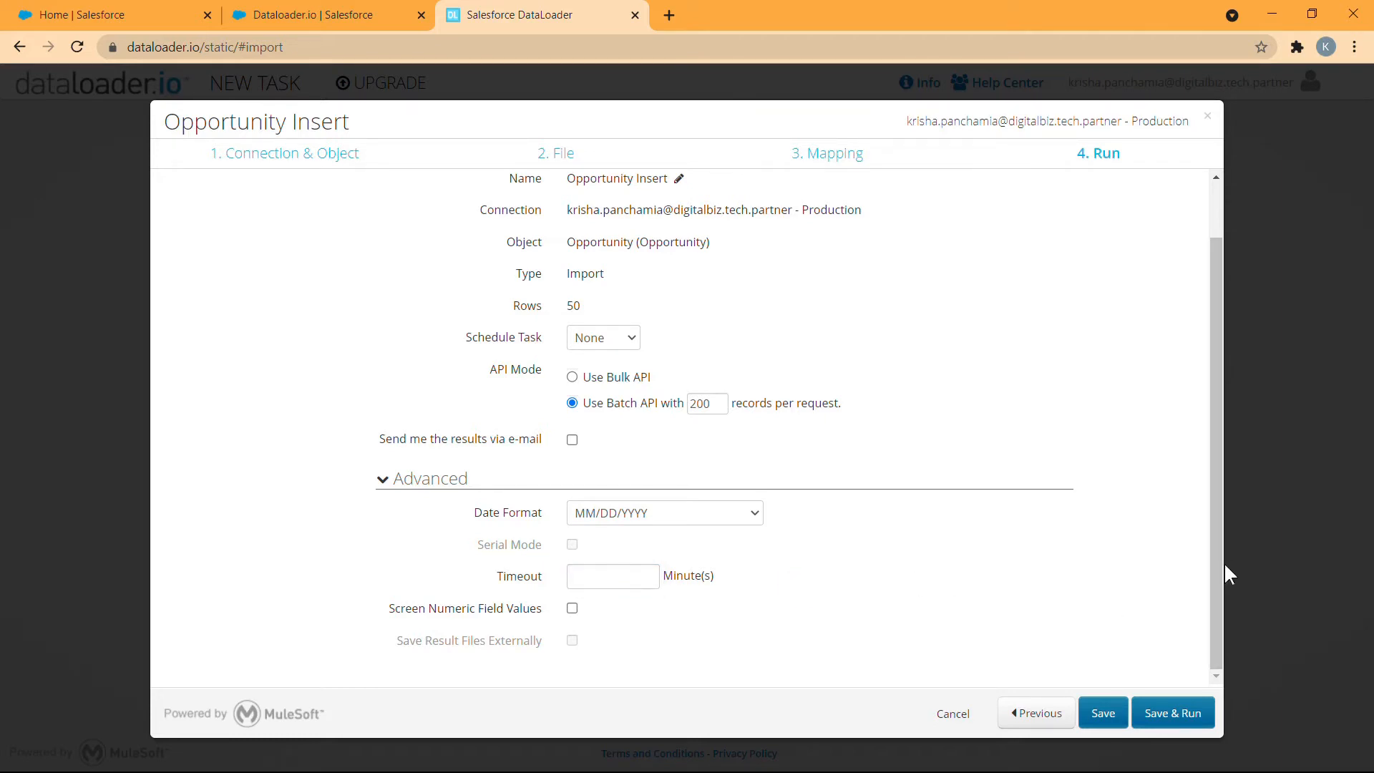
click(383, 479)
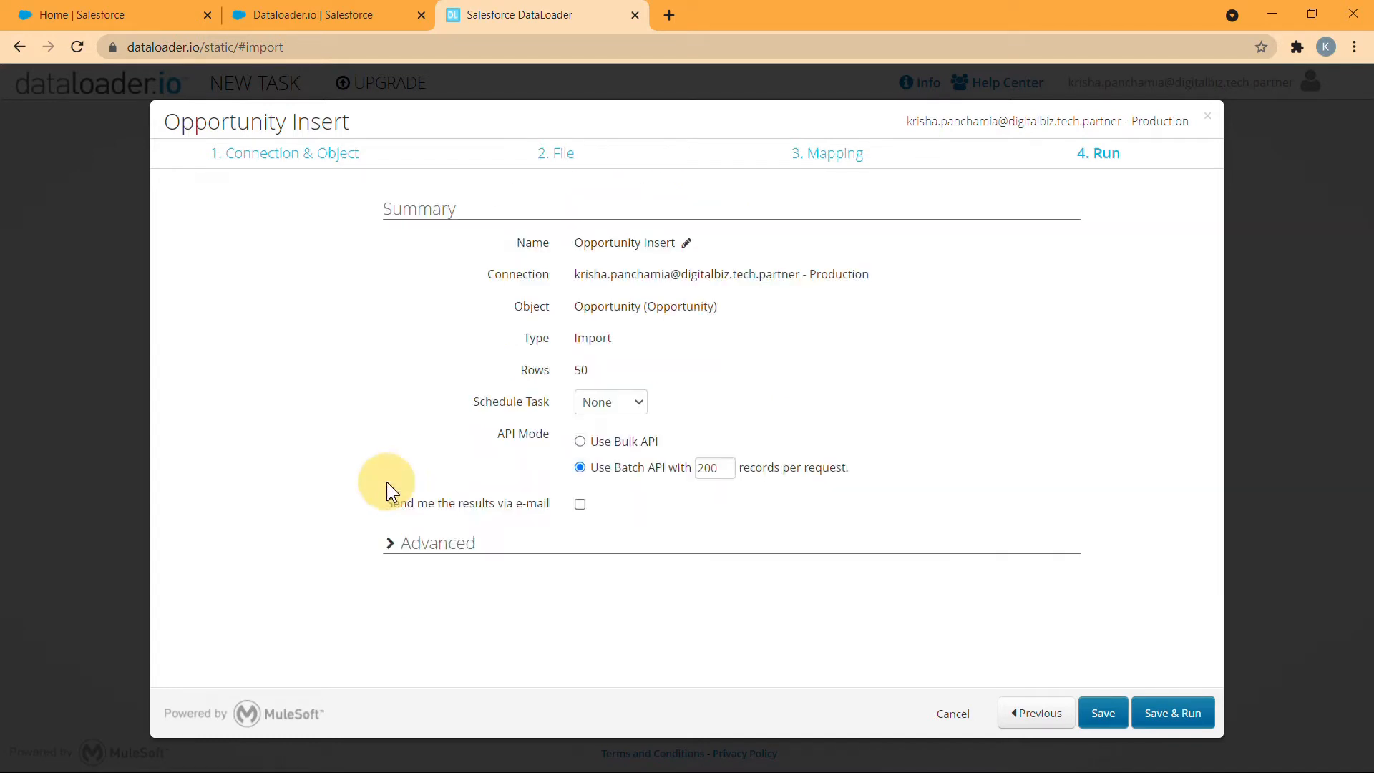
Save and run the Opportunity Insert task, confirming that Salesforce data will be altered
click(1171, 713)
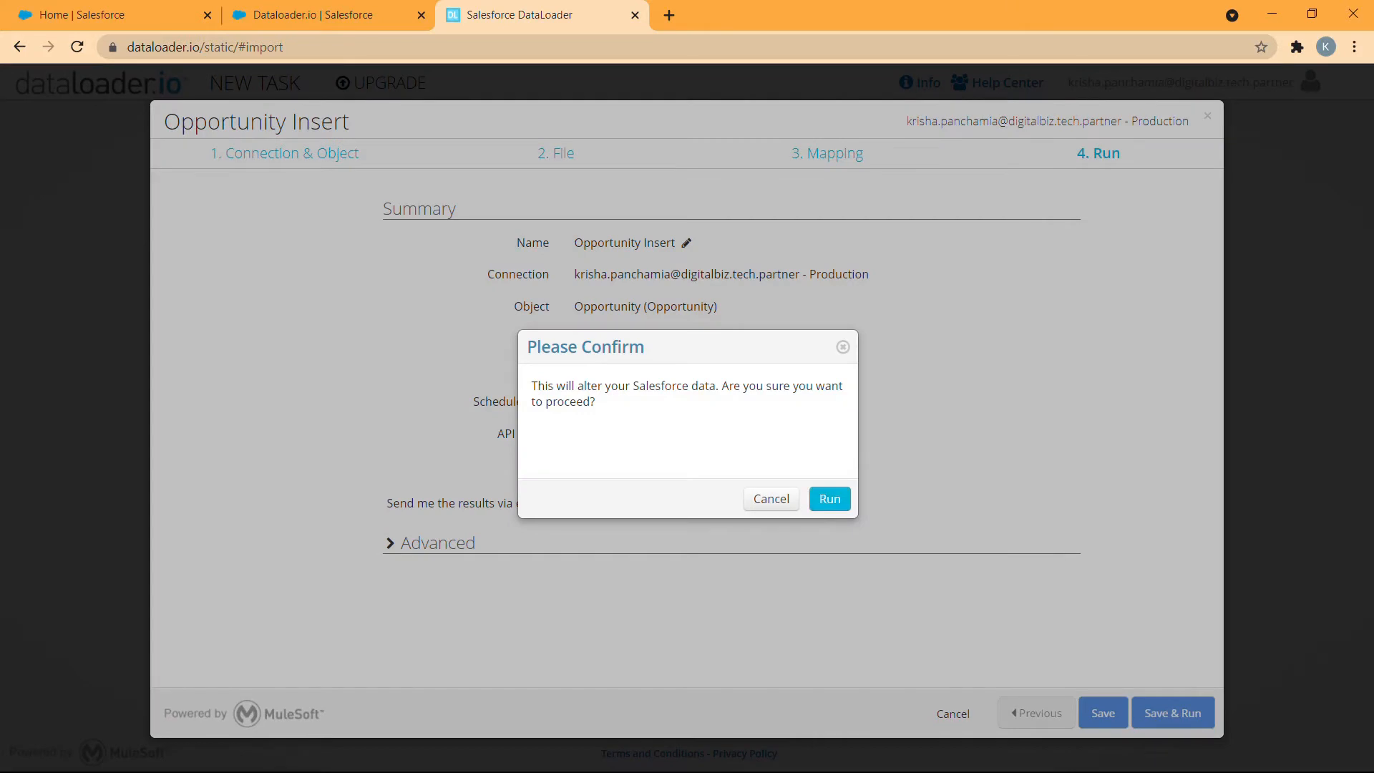
click(830, 494)
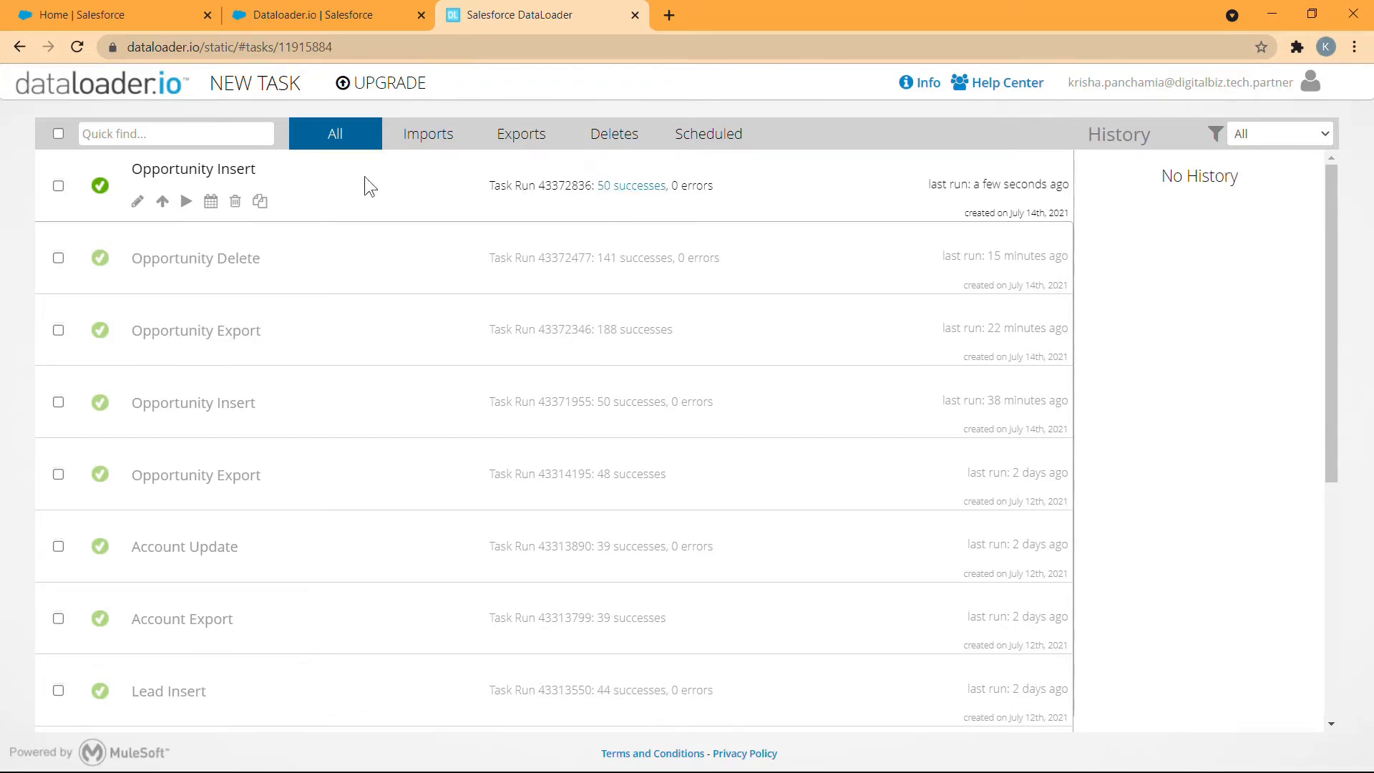
Switch to the Salesforce home page, reload it, open the Today's Opportunity list view of Opportunities, and refresh the list
click(70, 14)
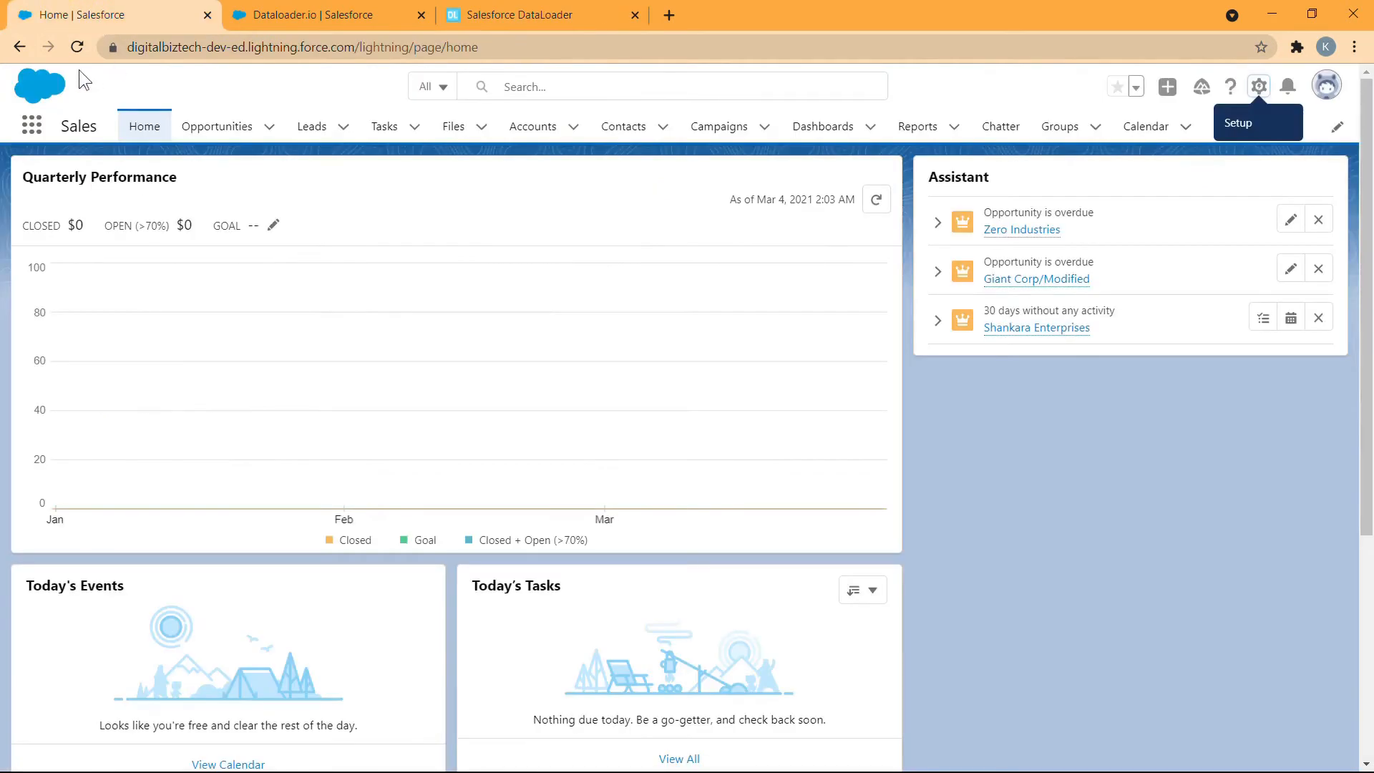
click(78, 47)
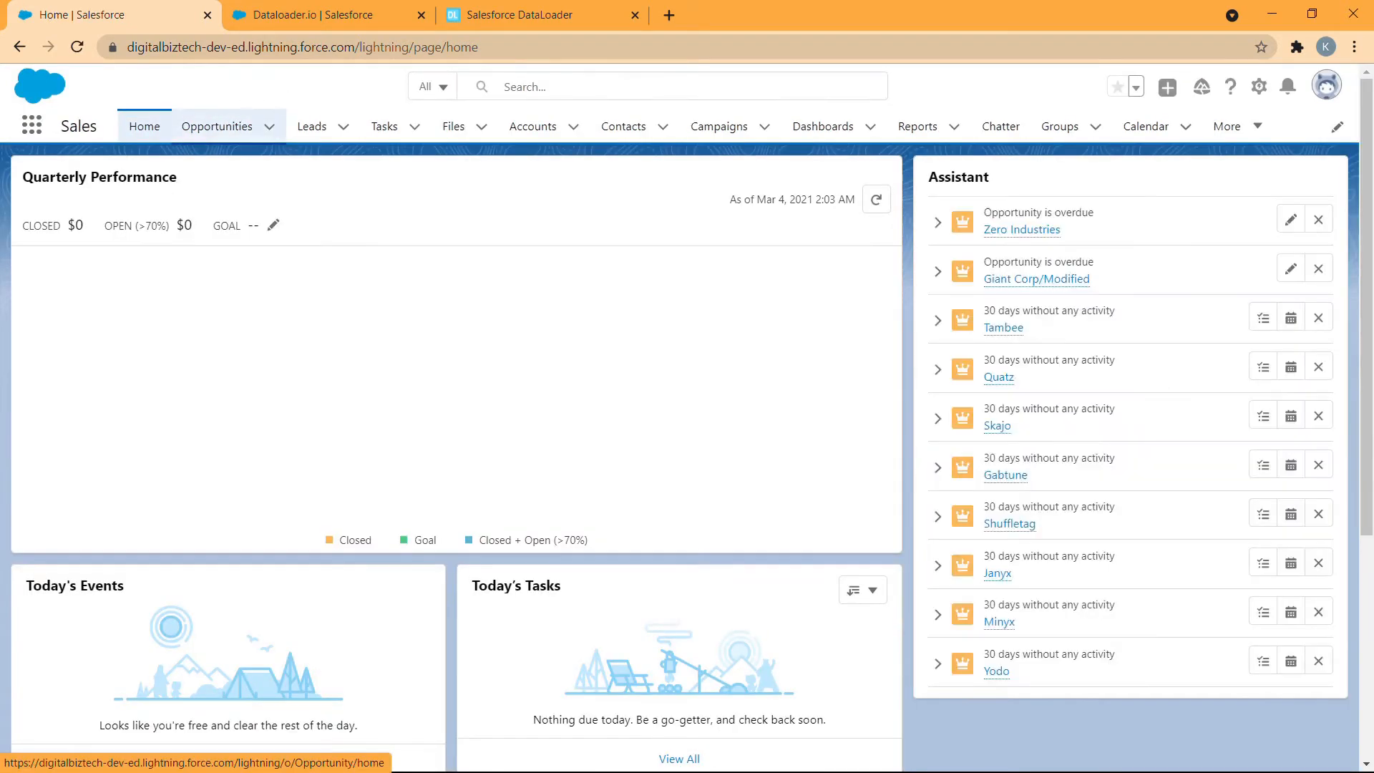
click(217, 126)
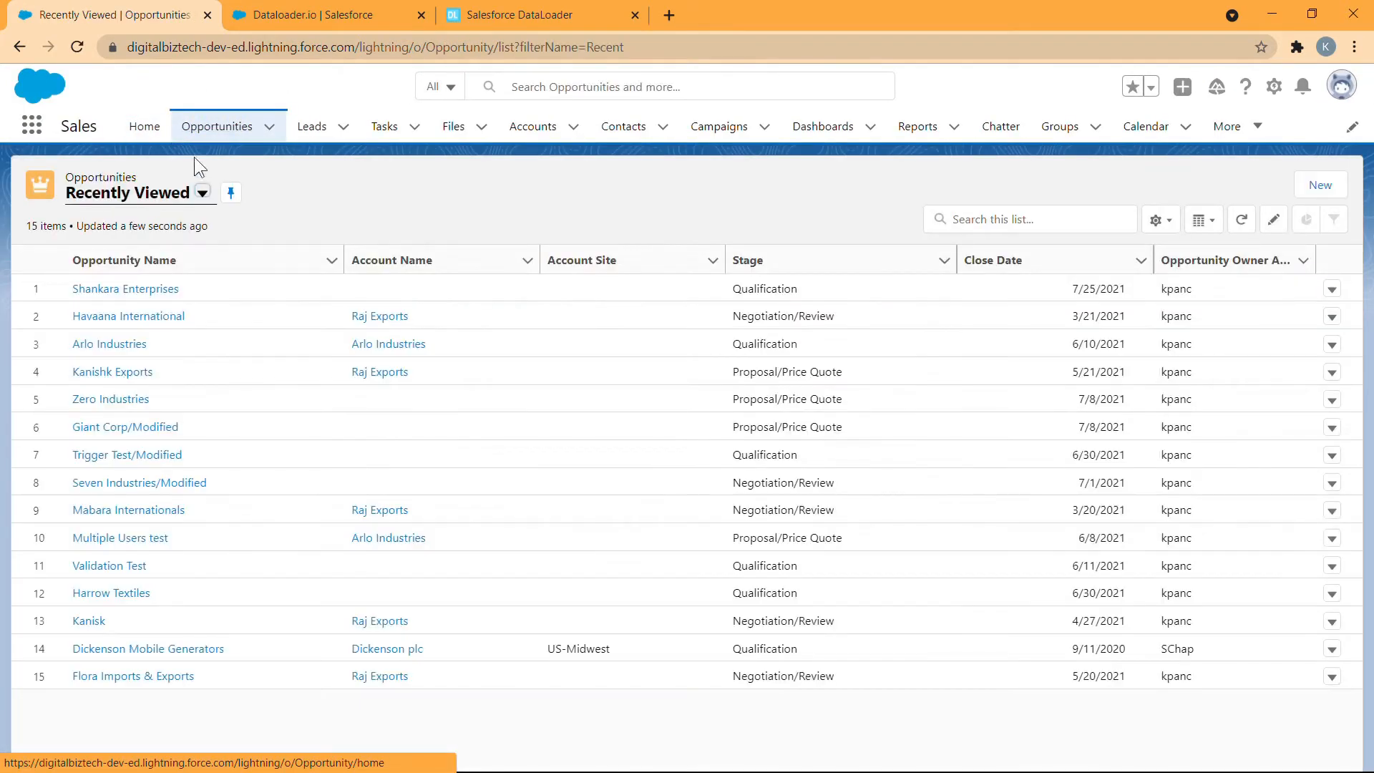
click(203, 192)
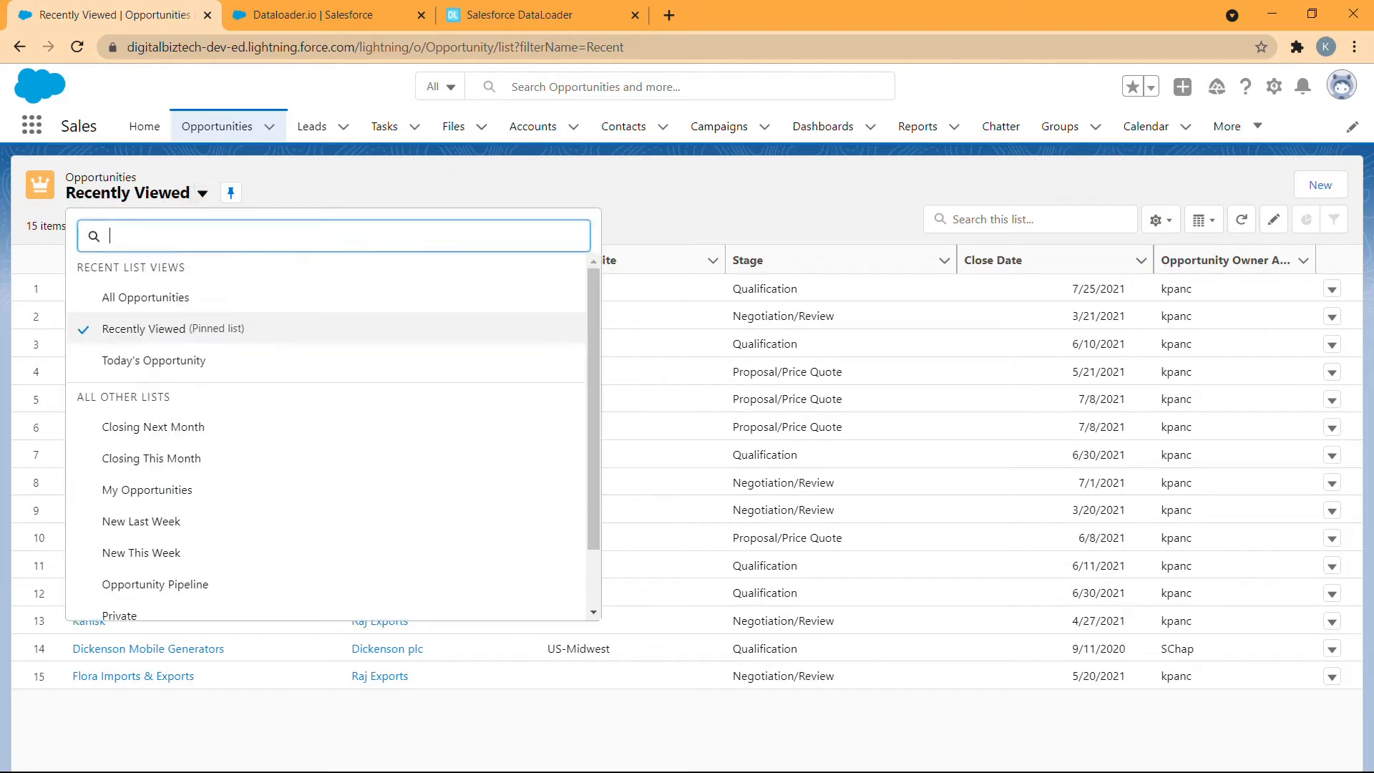
click(178, 358)
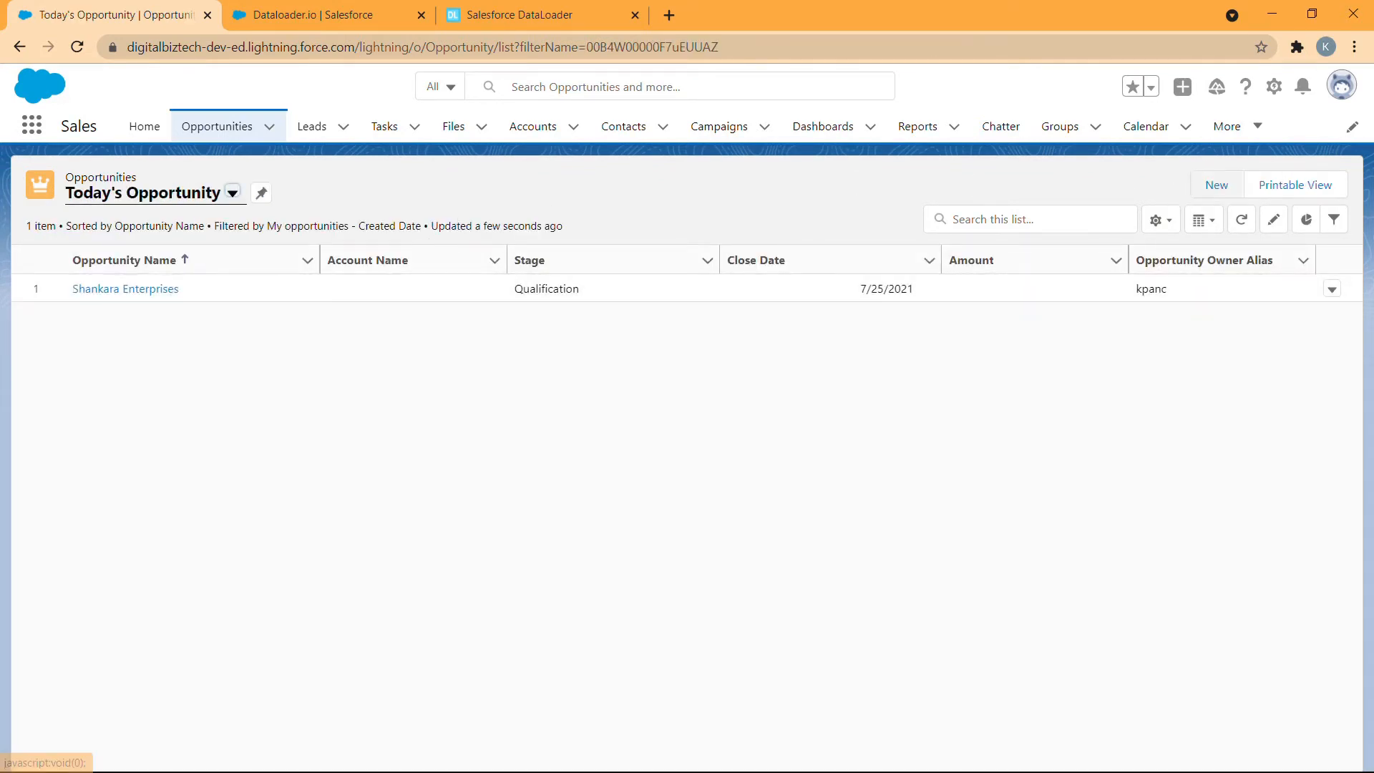
click(1242, 219)
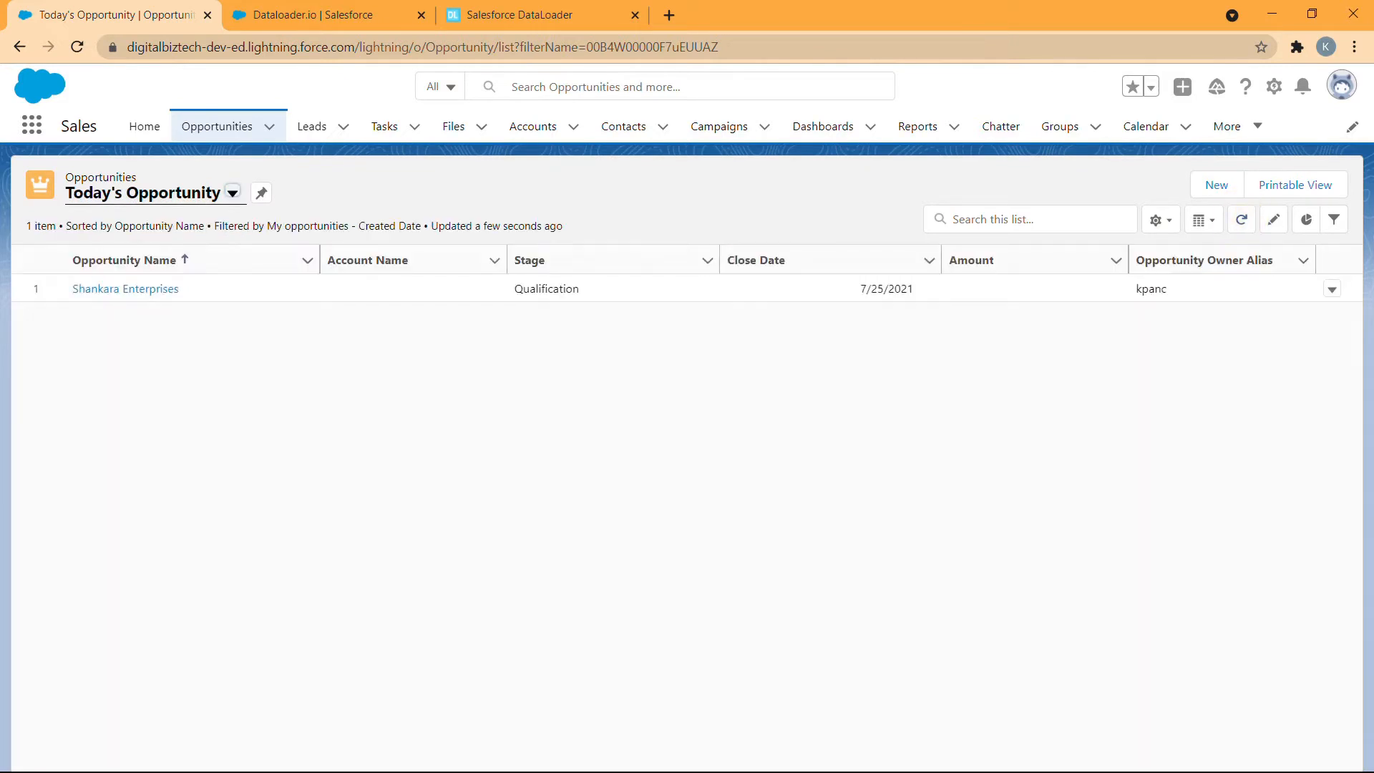
Set the list view's Created Date filter to 7/14/2021, save it, and look through the listed opportunities
click(1334, 219)
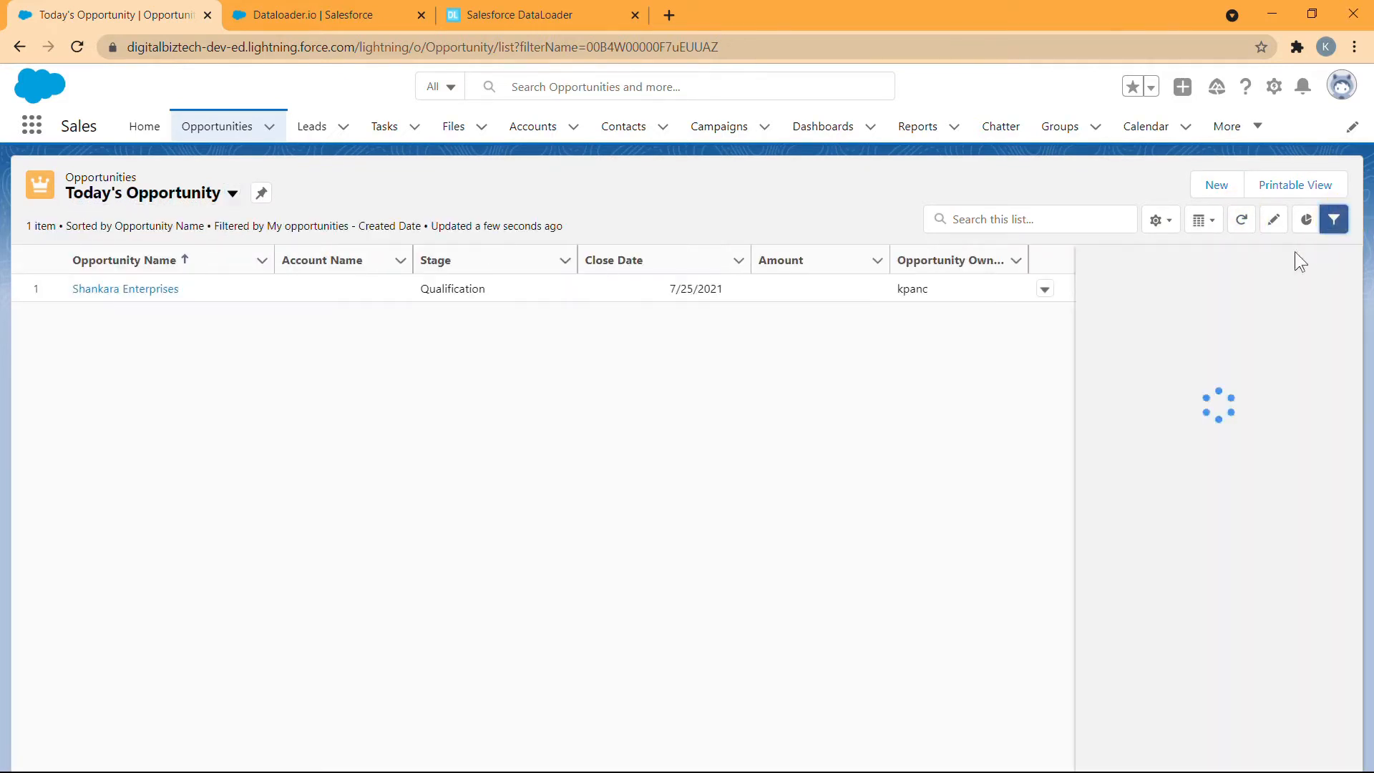
click(1145, 419)
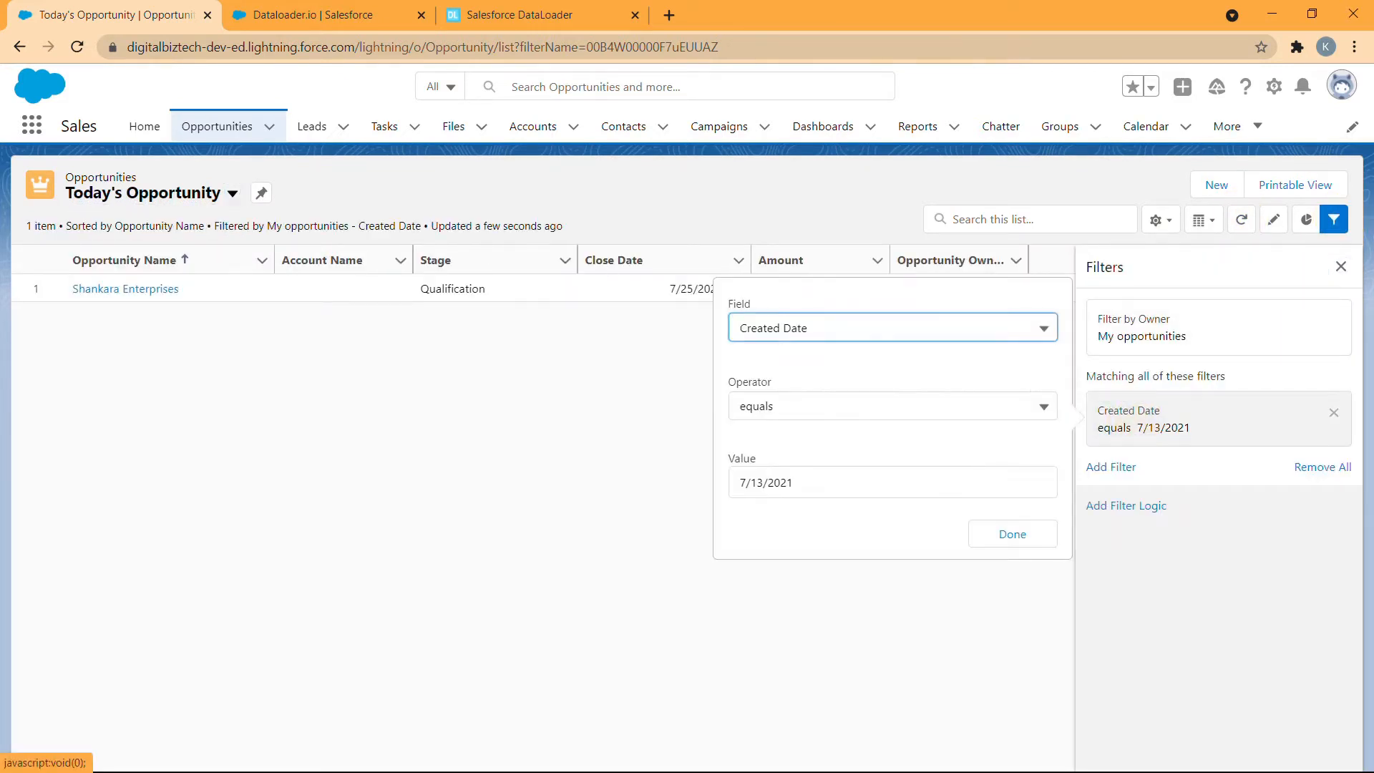
double_click(757, 482)
text(14)
click(1012, 534)
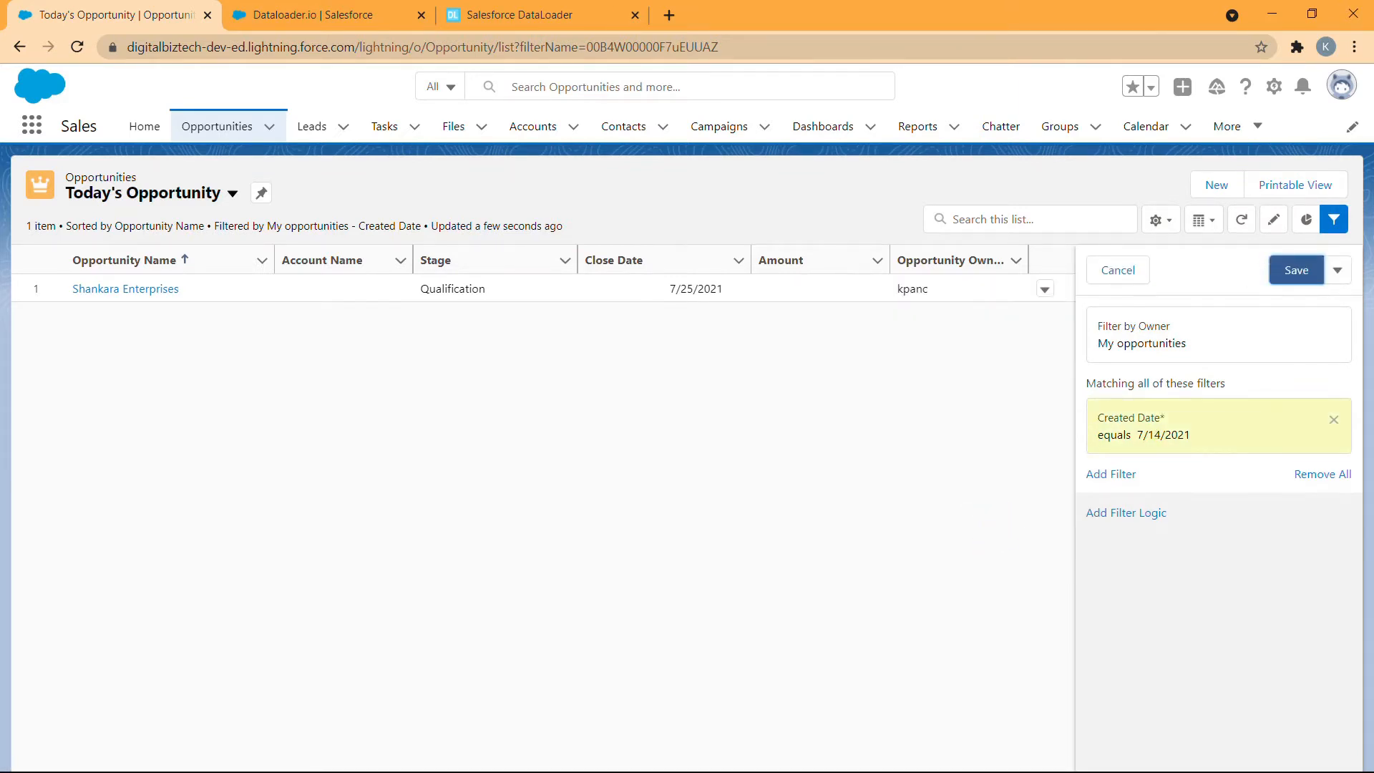
click(1294, 271)
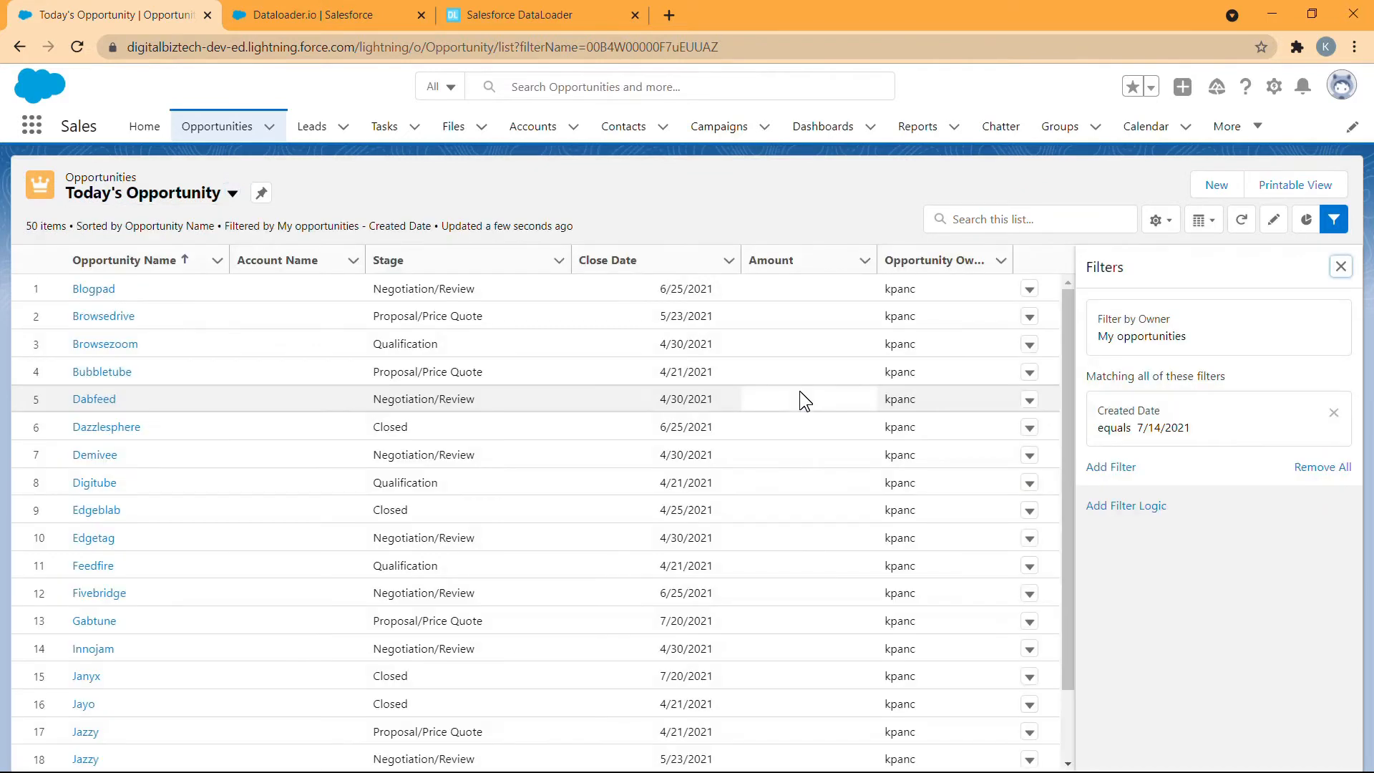
drag(1067, 363, 1038, 329)
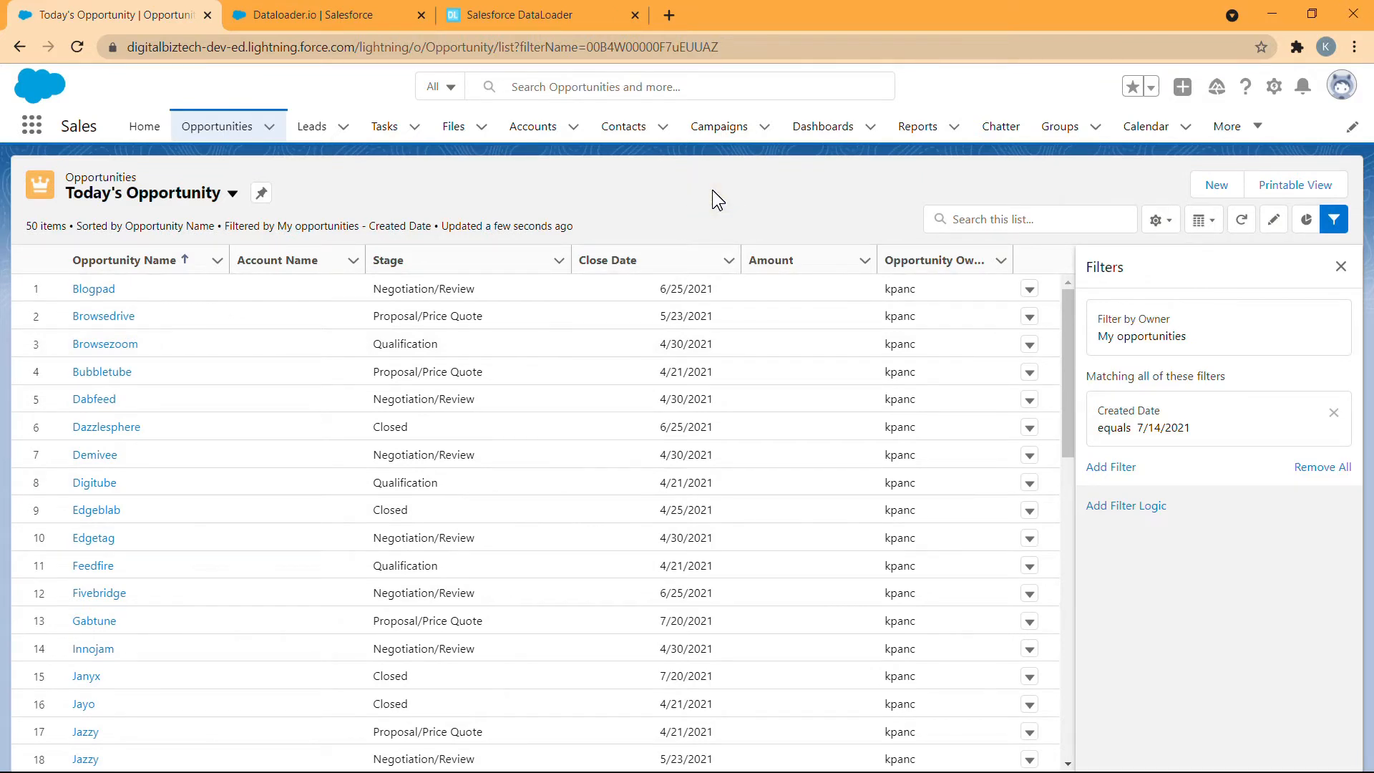
Open the Accounts list in Salesforce, and view the Accounts & Sites spreadsheet in Excel before minimizing it
click(587, 10)
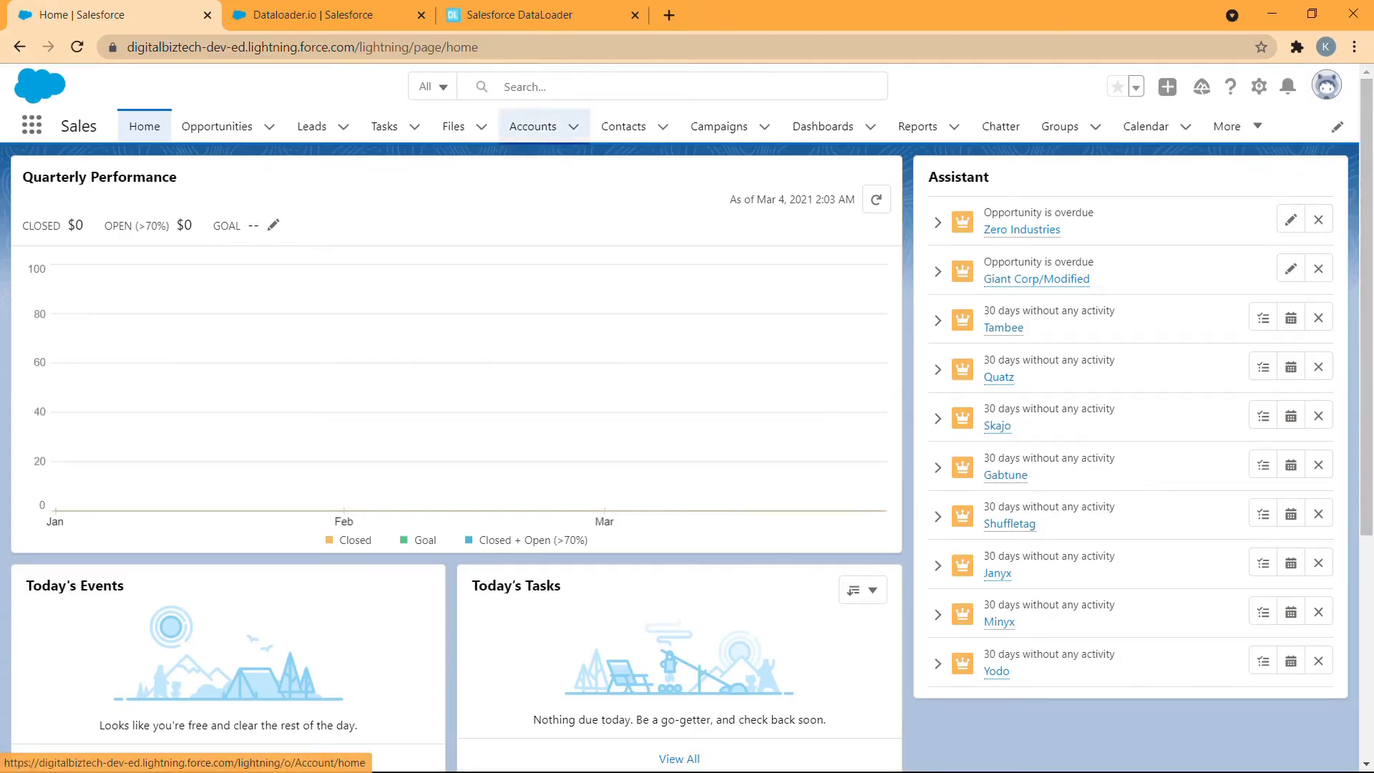
click(533, 127)
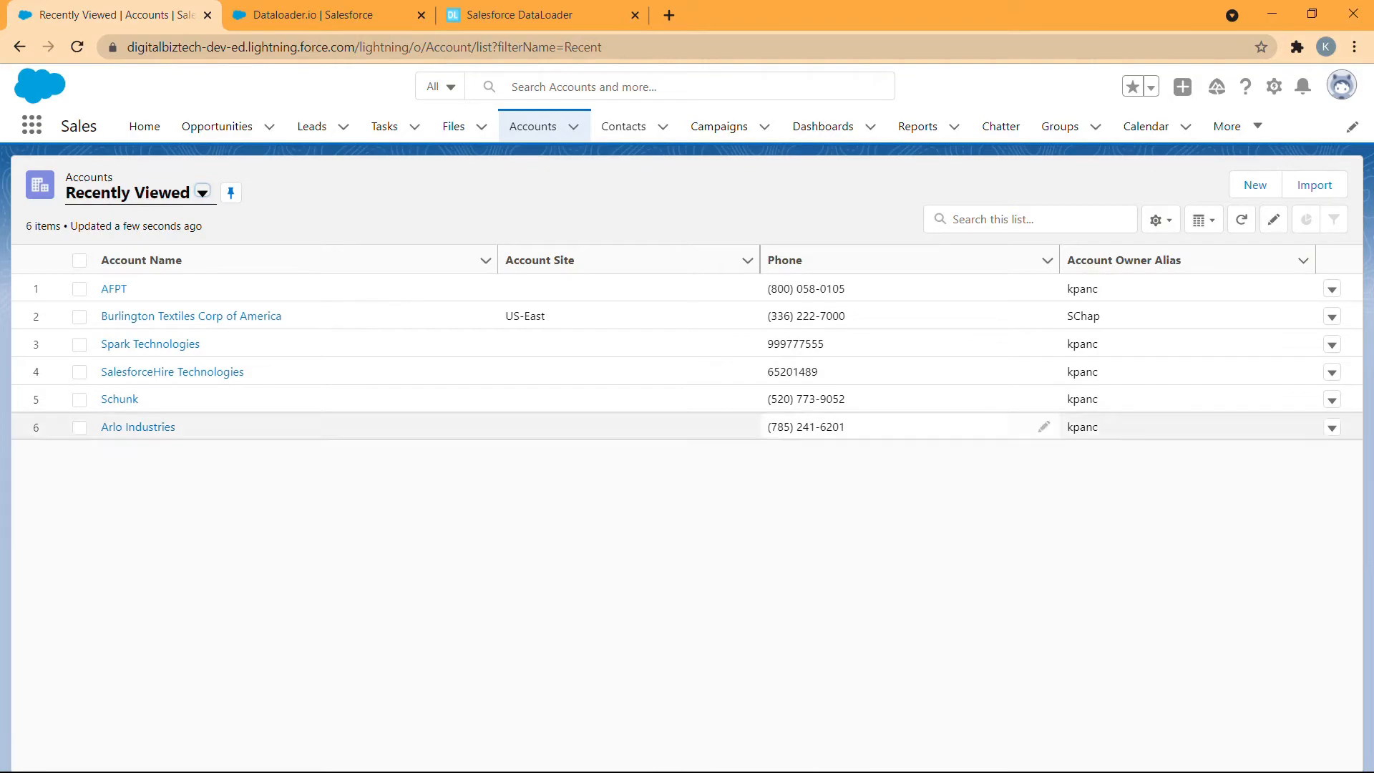
key(alt+Tab)
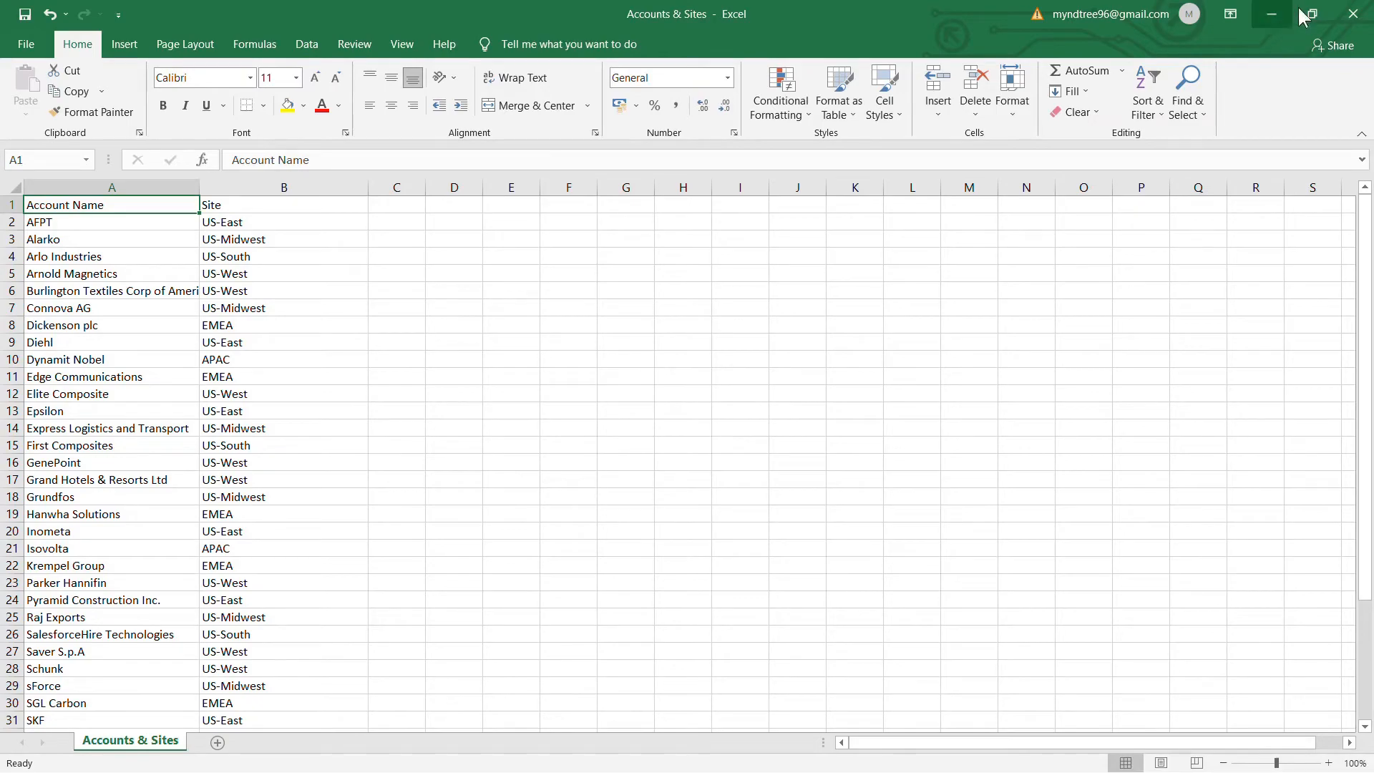
click(1271, 14)
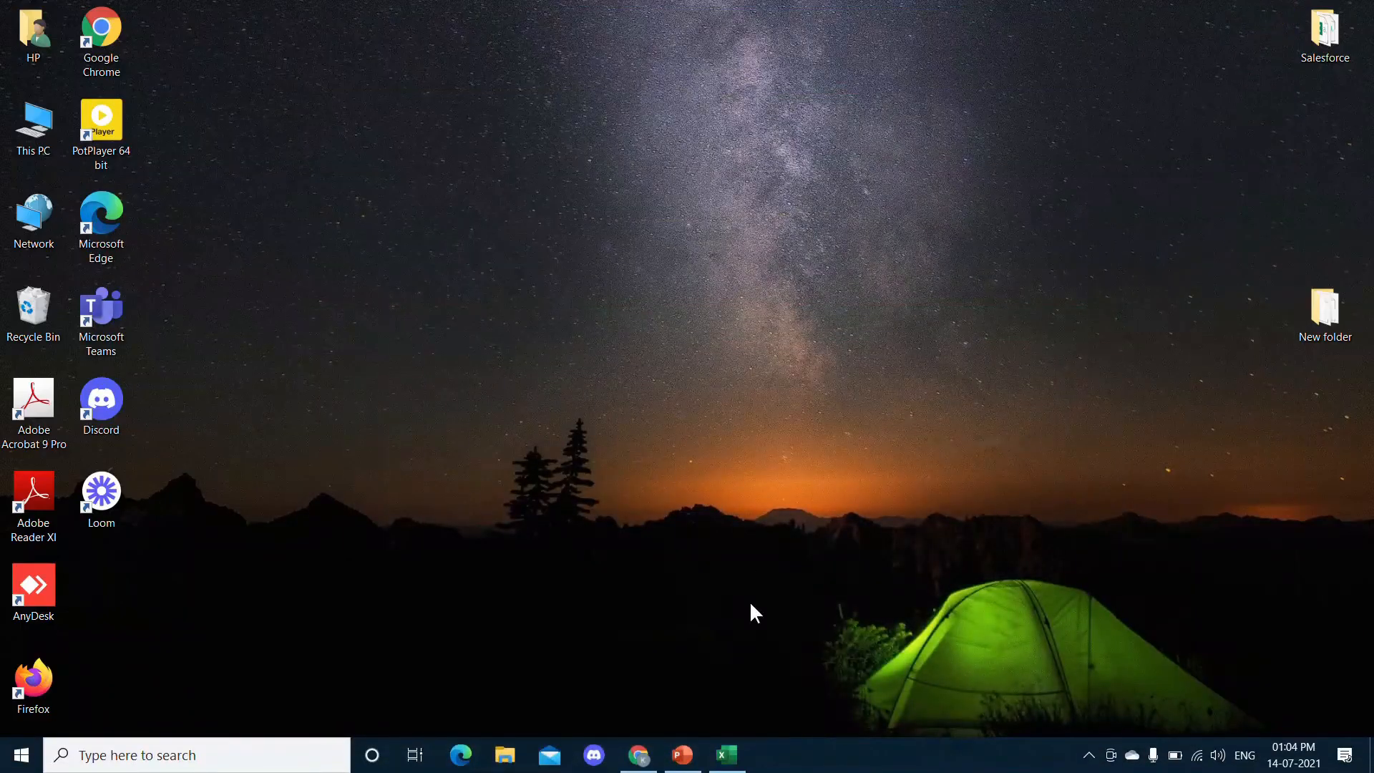
Return to dataloader.io in Chrome, start a new export task with Account as the object, and continue to field selection
click(639, 755)
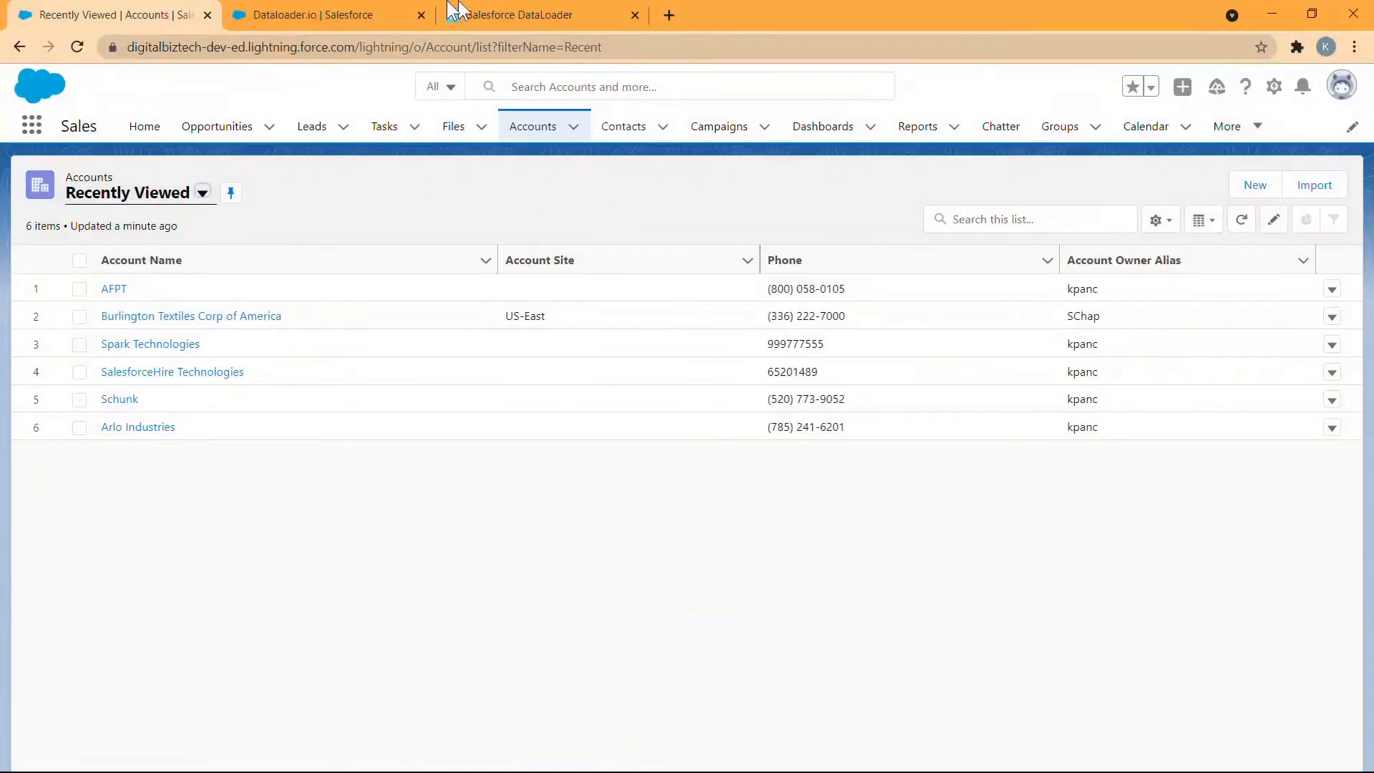
click(487, 8)
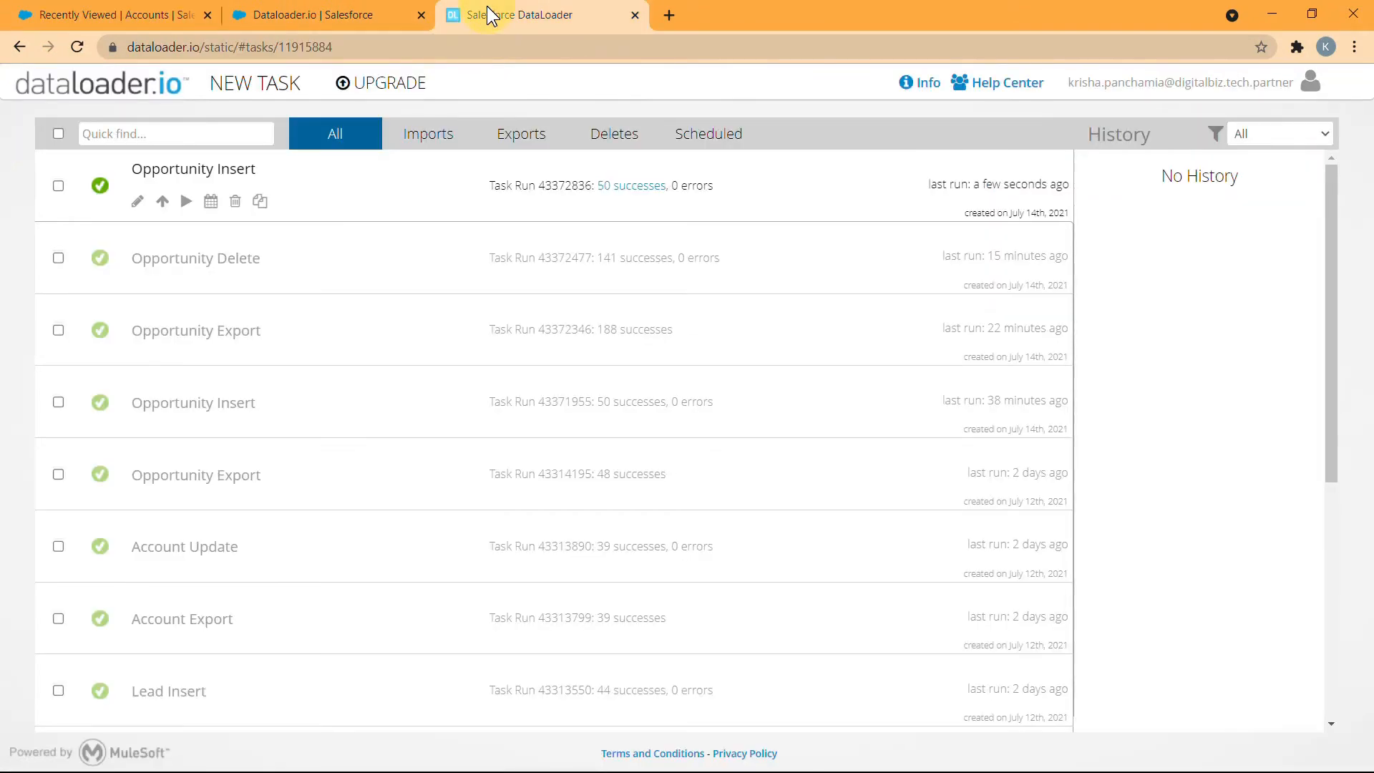
click(255, 83)
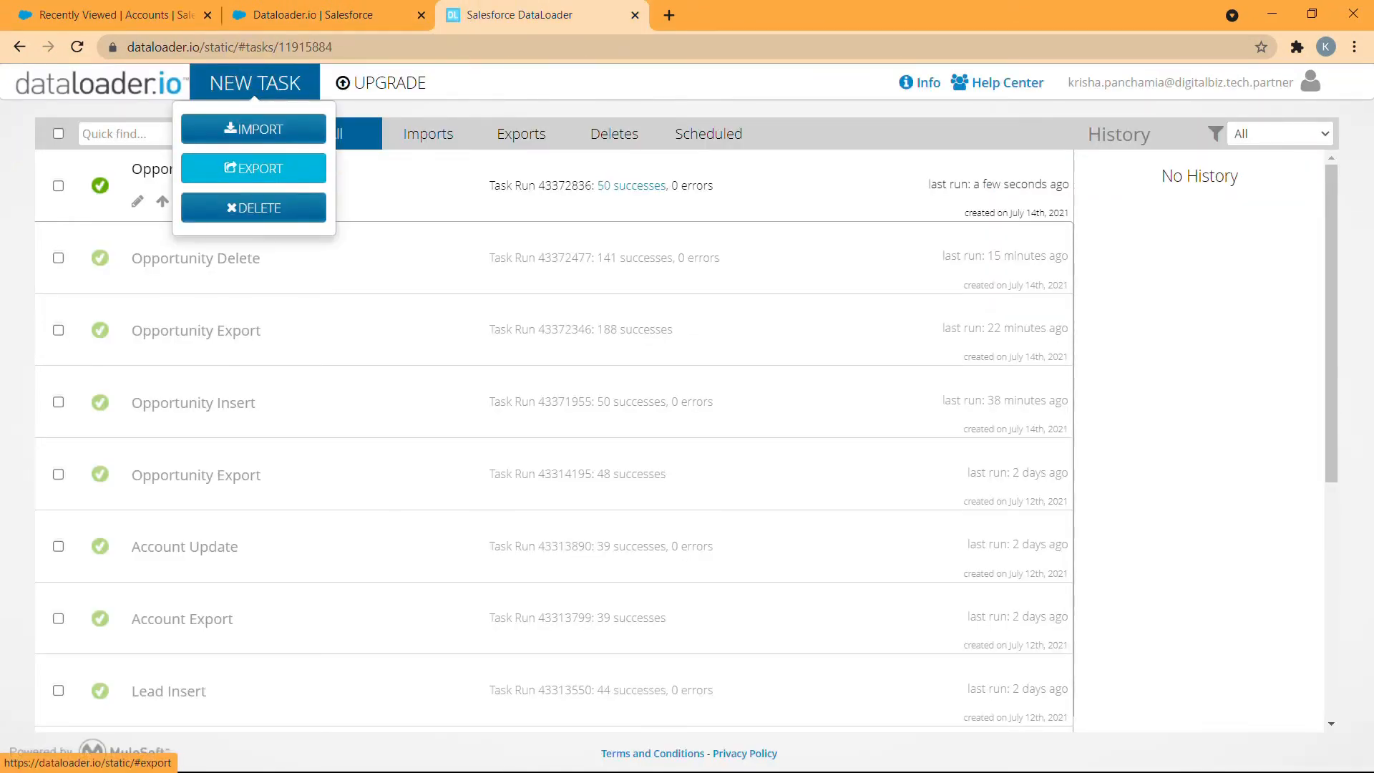
click(238, 166)
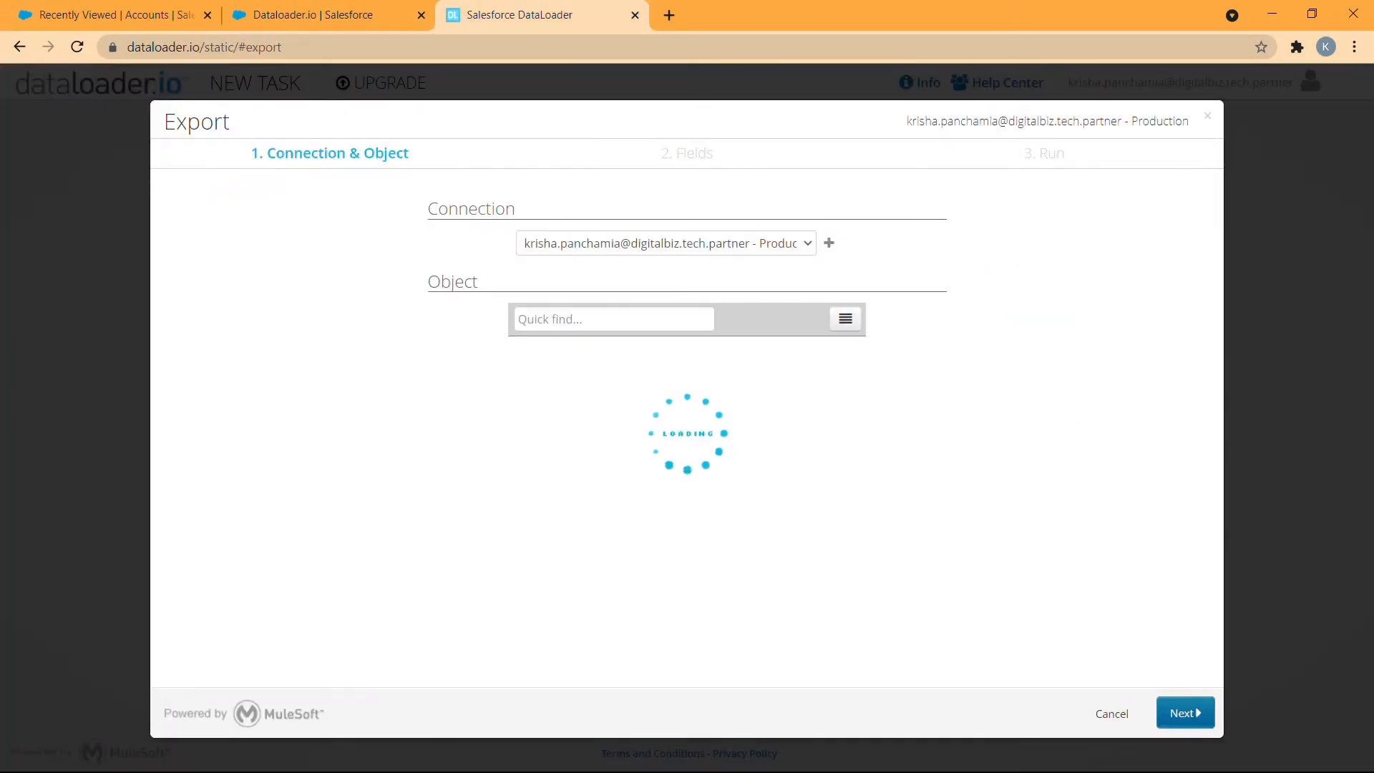
click(606, 324)
text(Account)
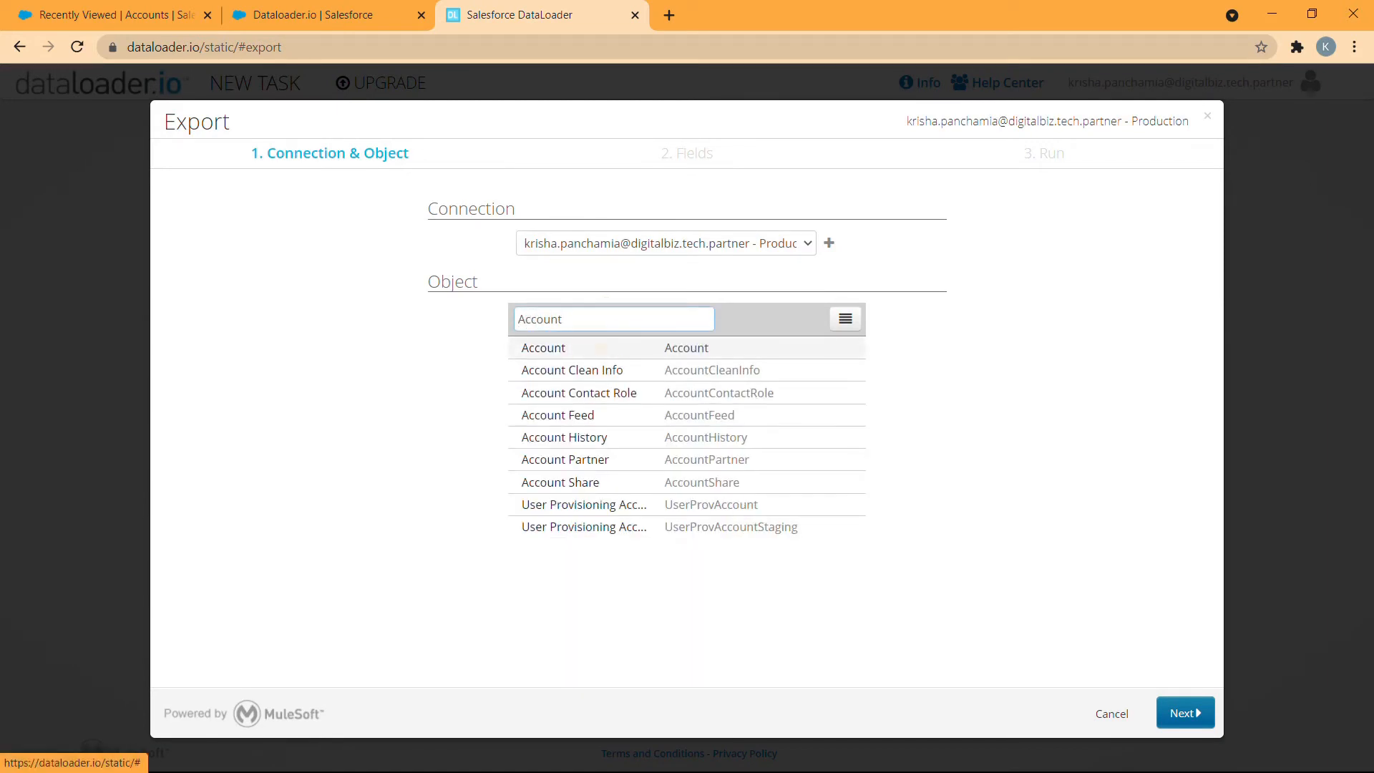
click(597, 348)
click(1173, 710)
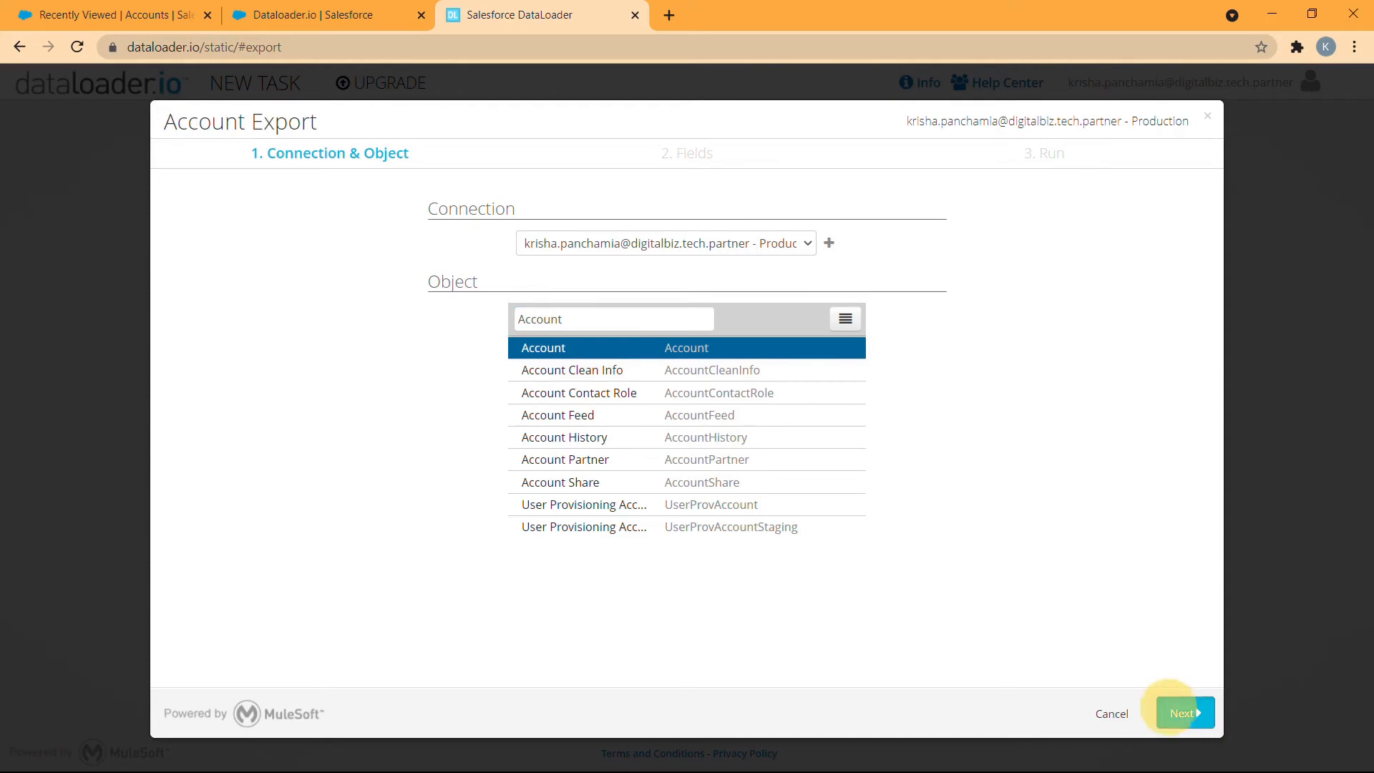
Select the Account ID, Account Name and Account Site fields for the account export, and expand its SOQL query
click(176, 281)
click(178, 364)
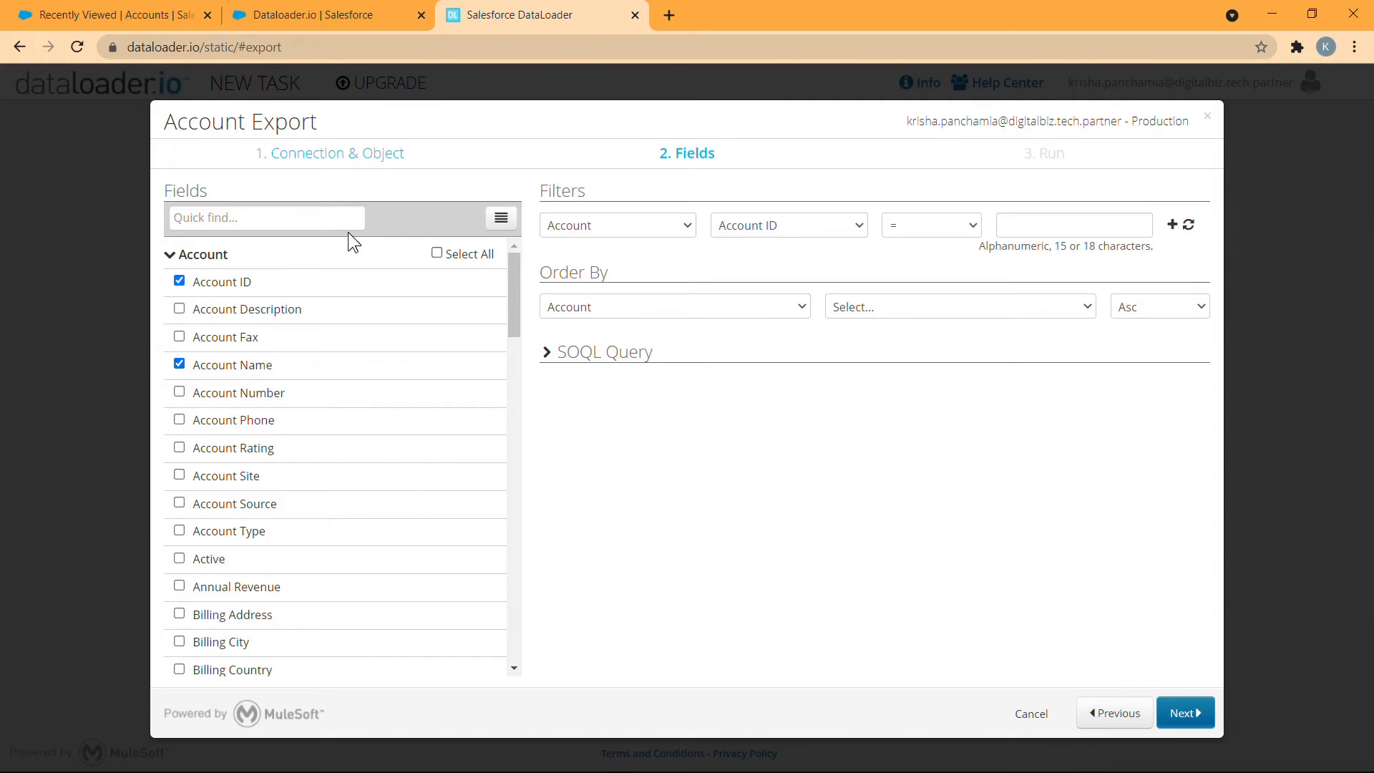
click(323, 216)
text(Site)
click(179, 281)
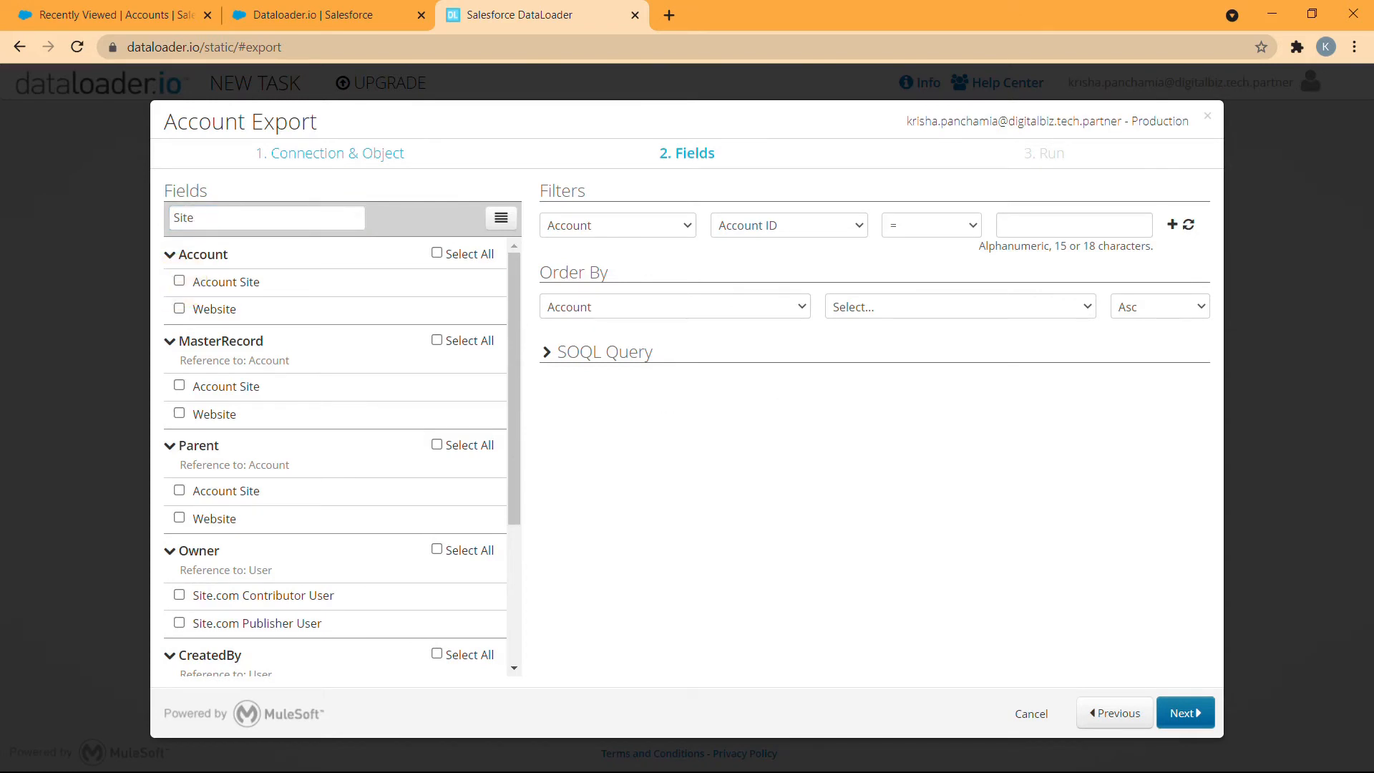
click(179, 280)
click(605, 350)
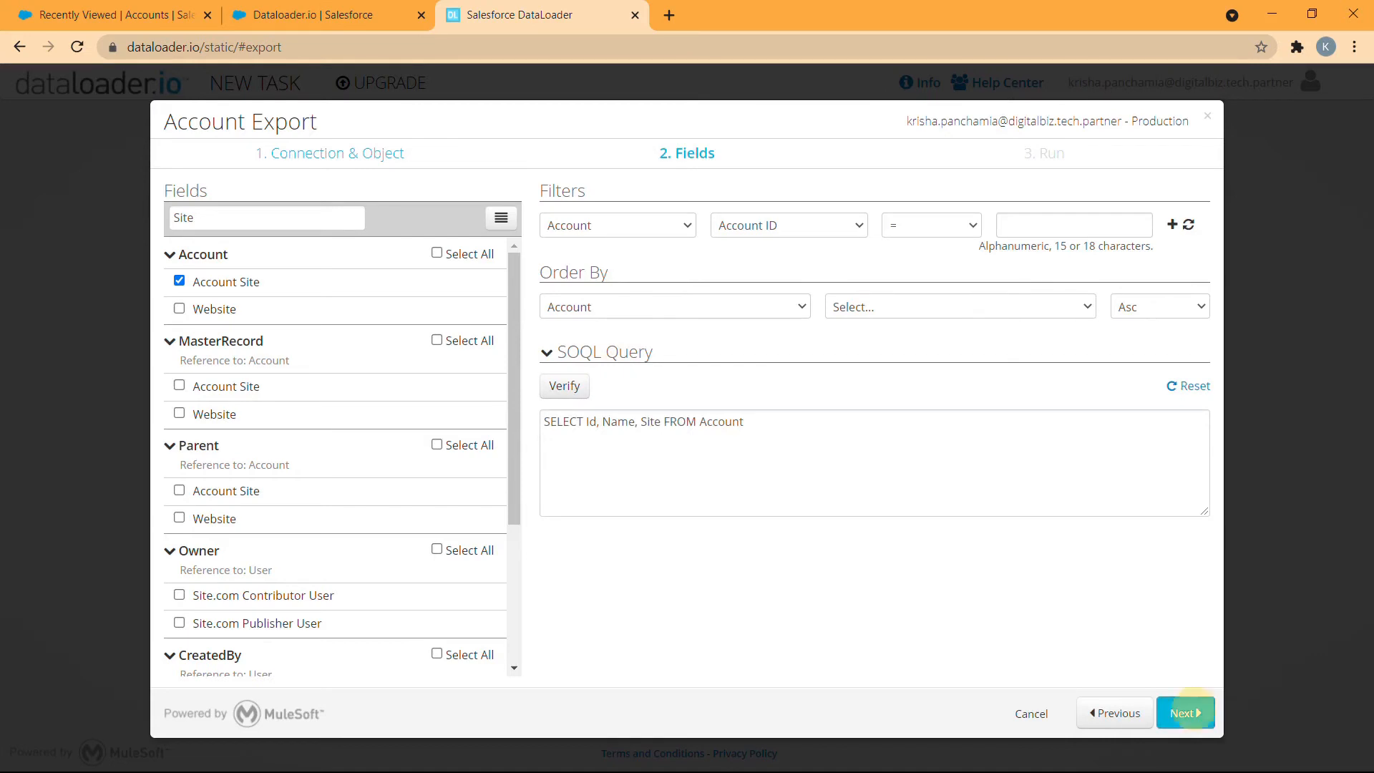
Save and run the Account Export task, and open its downloaded results CSV in Excel
click(1189, 712)
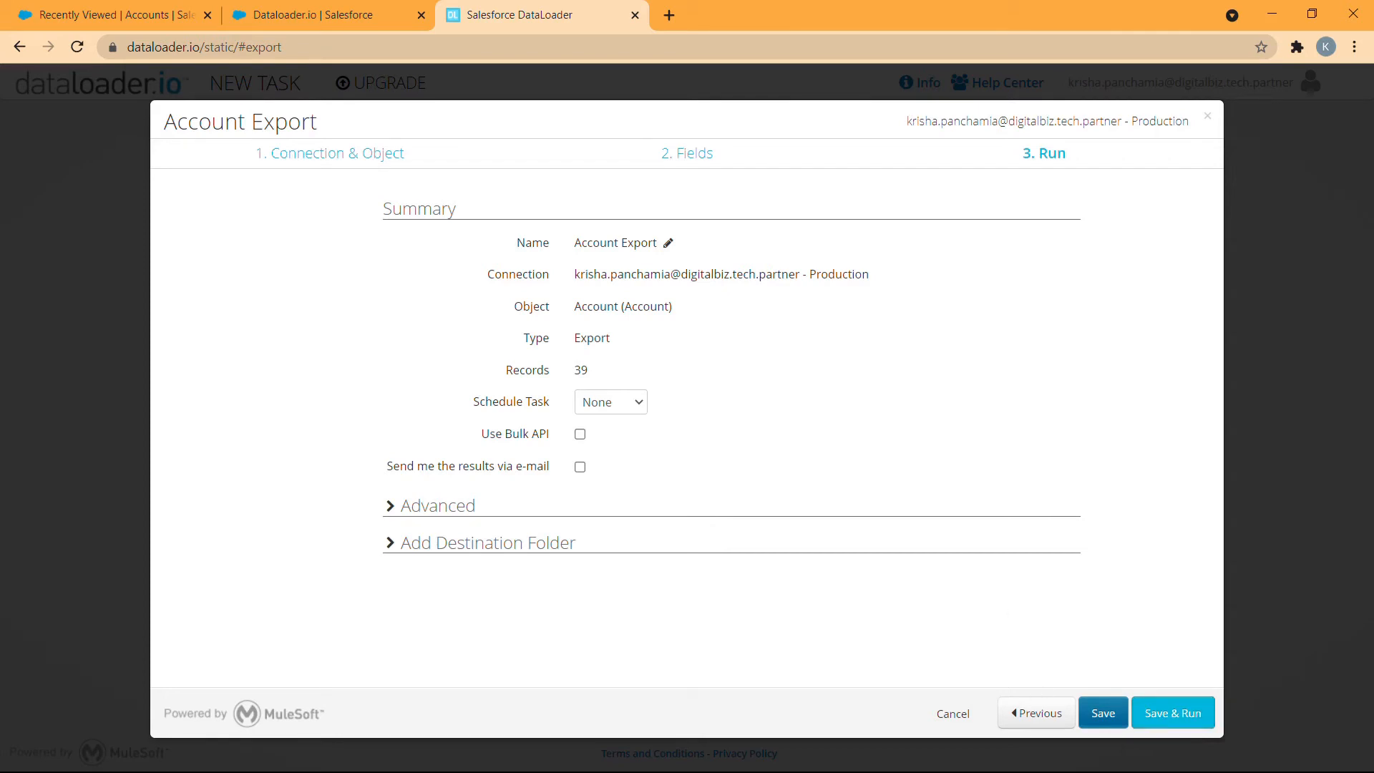
click(1172, 712)
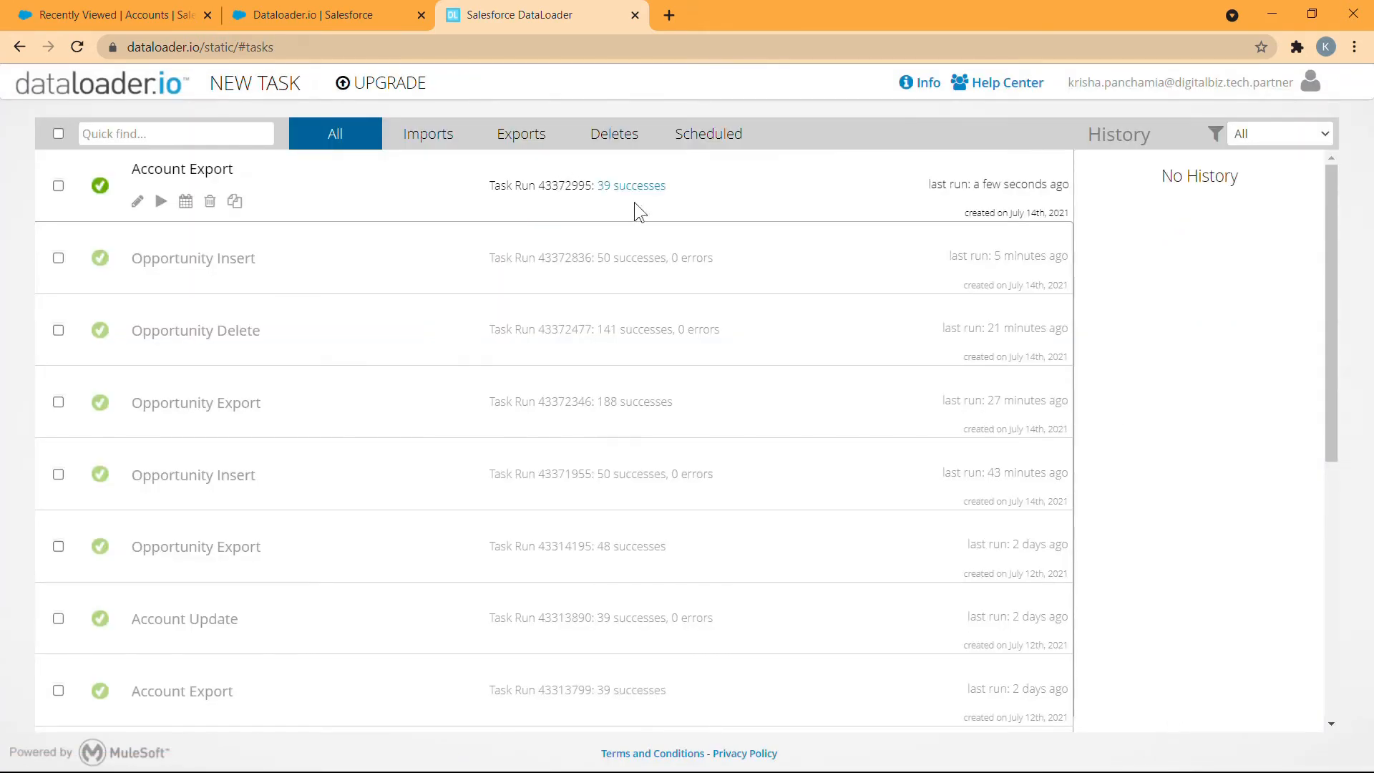
click(643, 183)
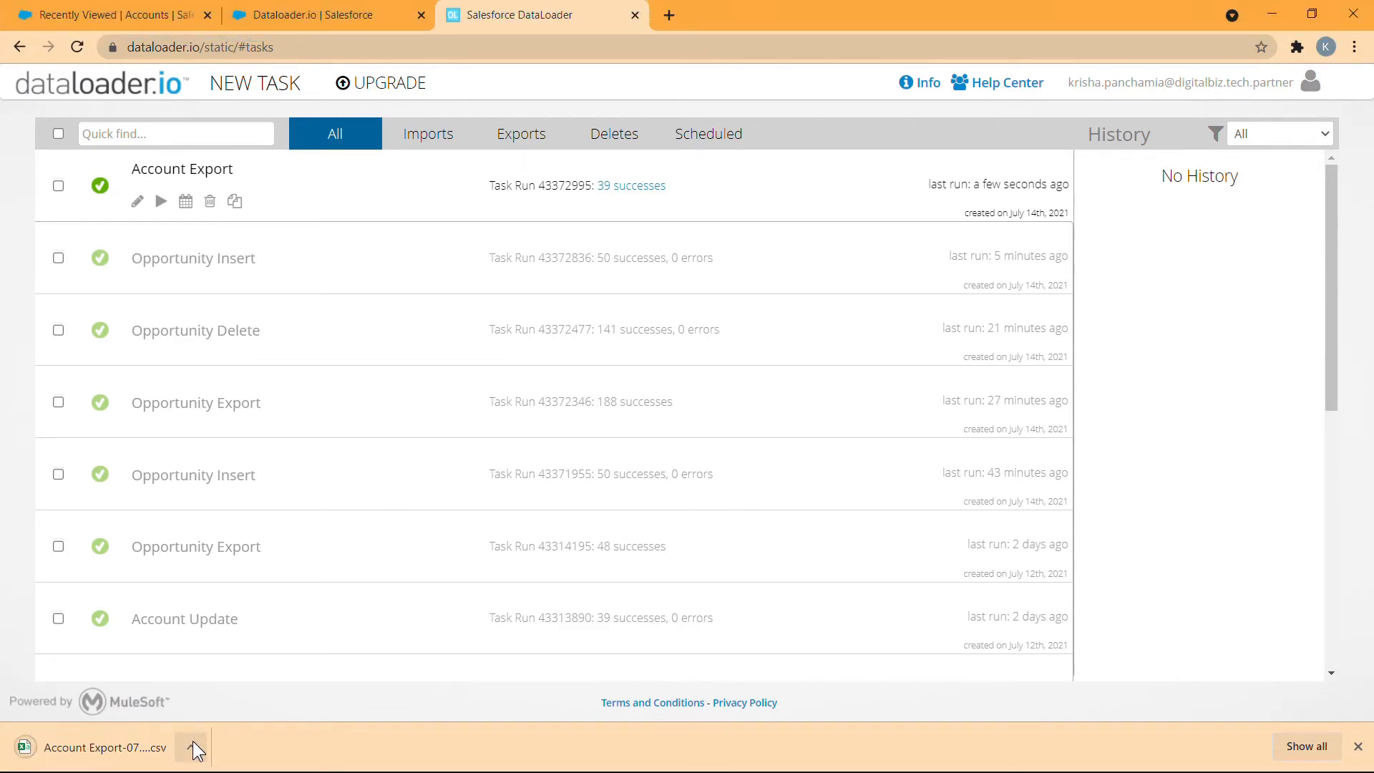
click(192, 744)
click(208, 634)
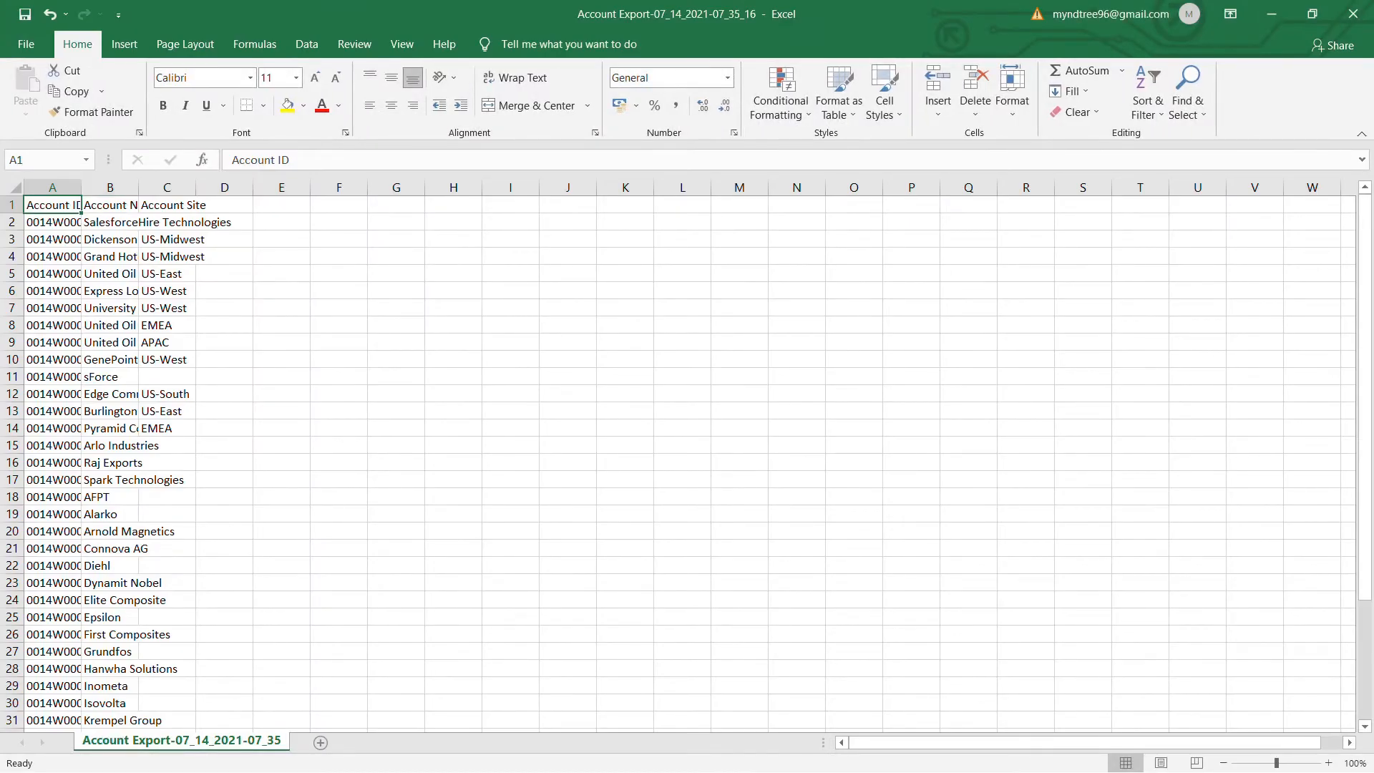
Widen columns A to C of the account export, and copy all its data into a new sheet of the Accounts & Sites workbook
drag(81, 186, 440, 186)
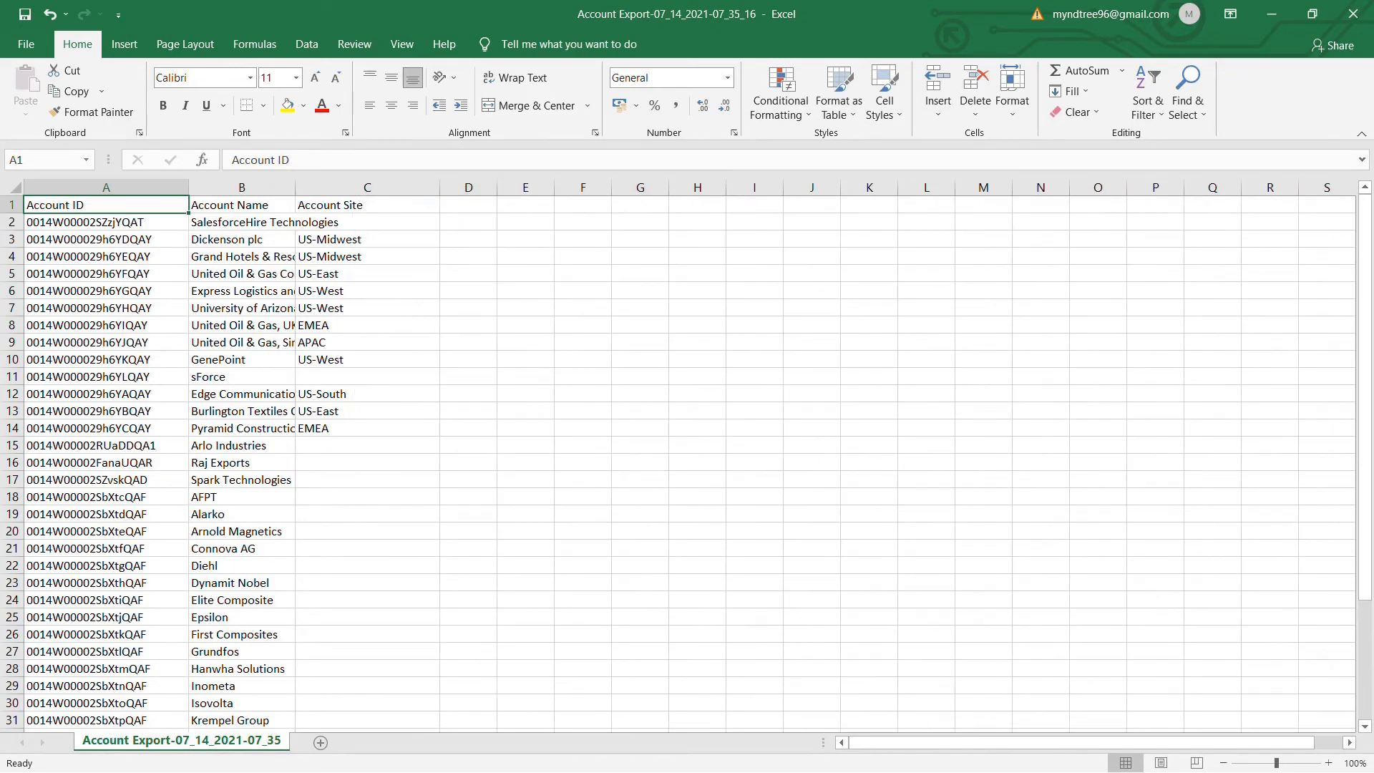
key(ctrl+shift+End)
key(ctrl+c)
key(alt+Tab)
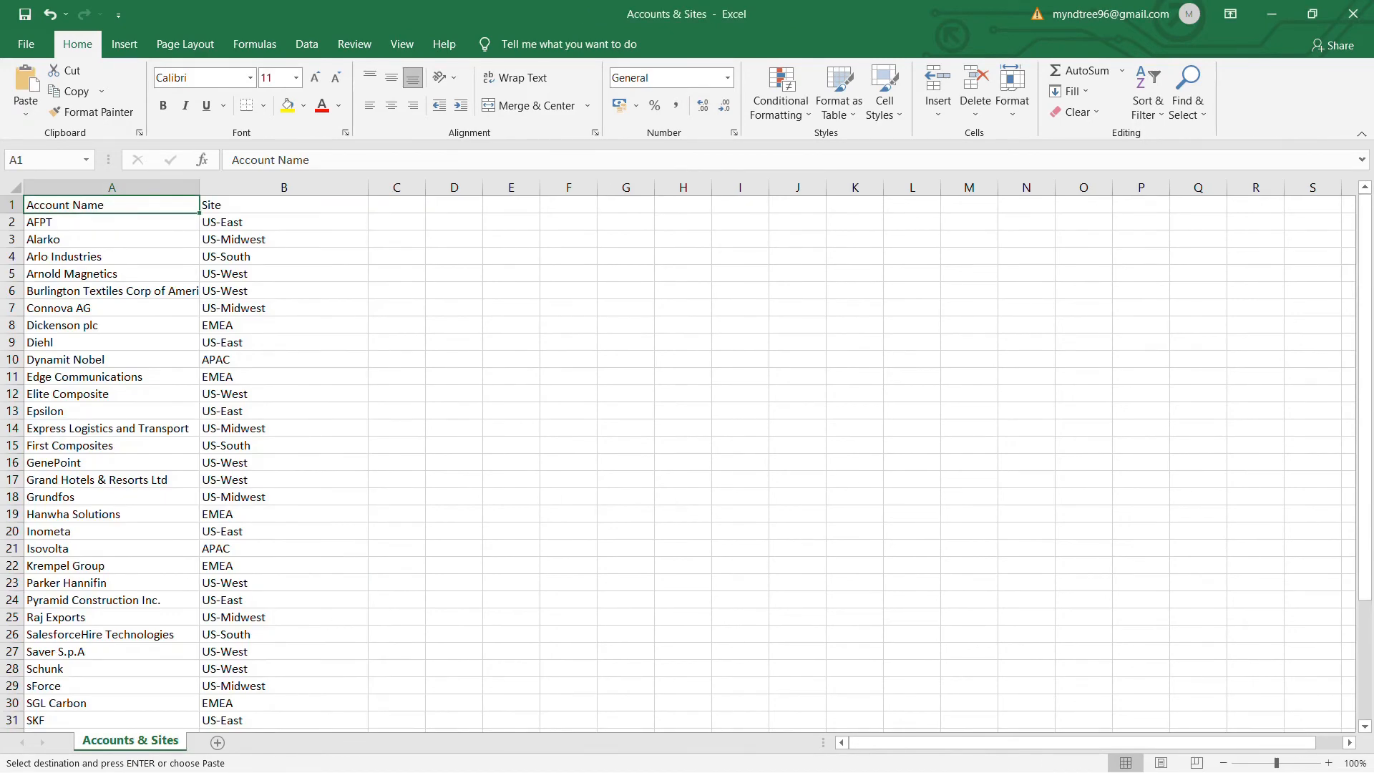
click(218, 742)
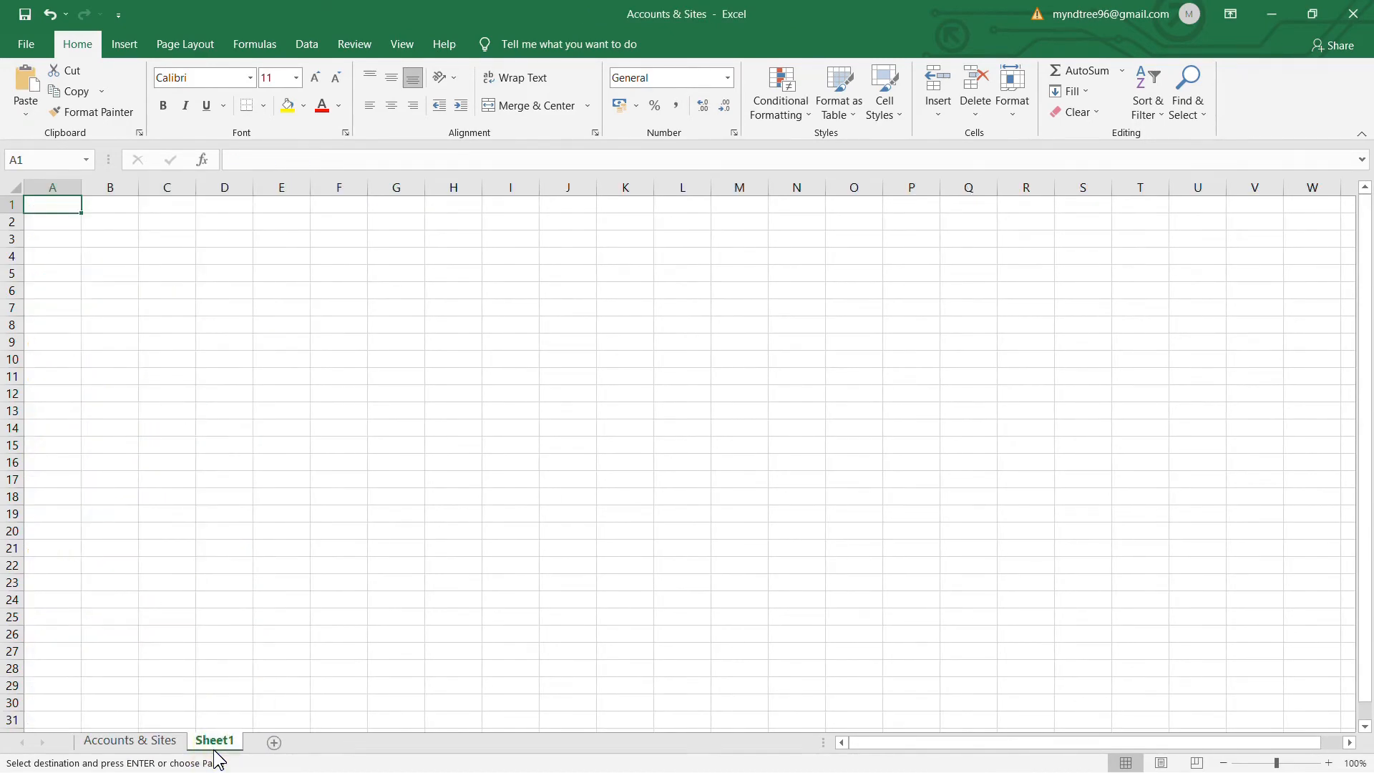
key(ctrl+v)
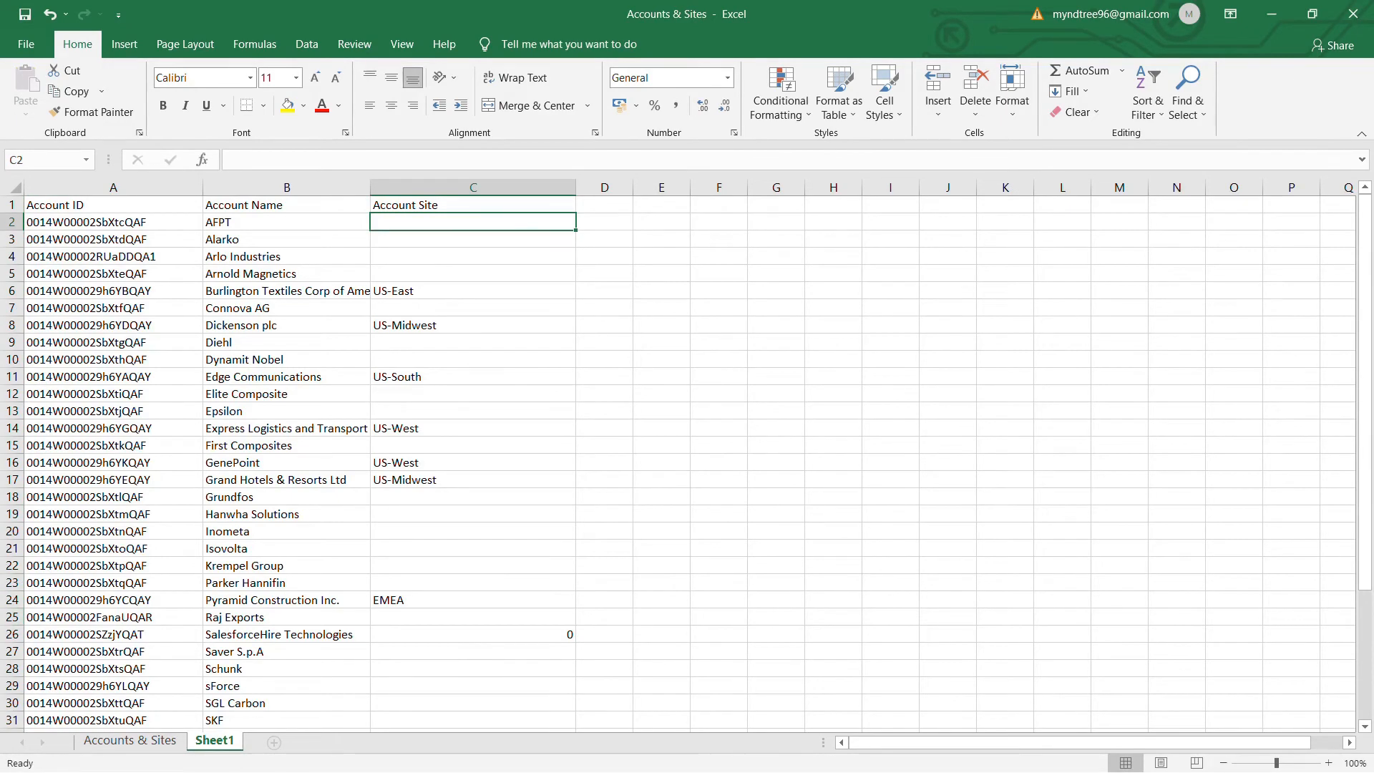
Compare the Accounts & Sites sheet with Sheet1, and insert a LOOKUP function in Sheet1 cell C2 with B2 as the lookup value
click(118, 744)
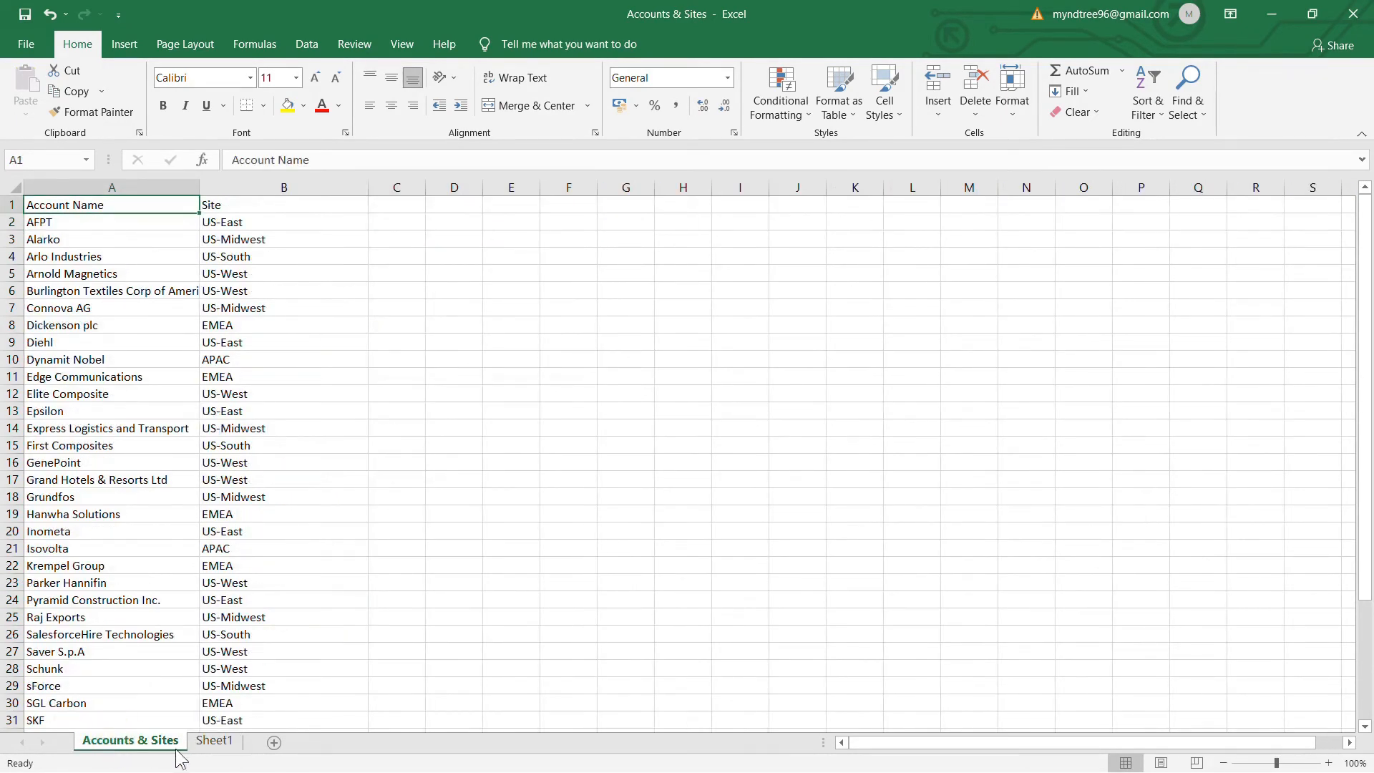
click(212, 742)
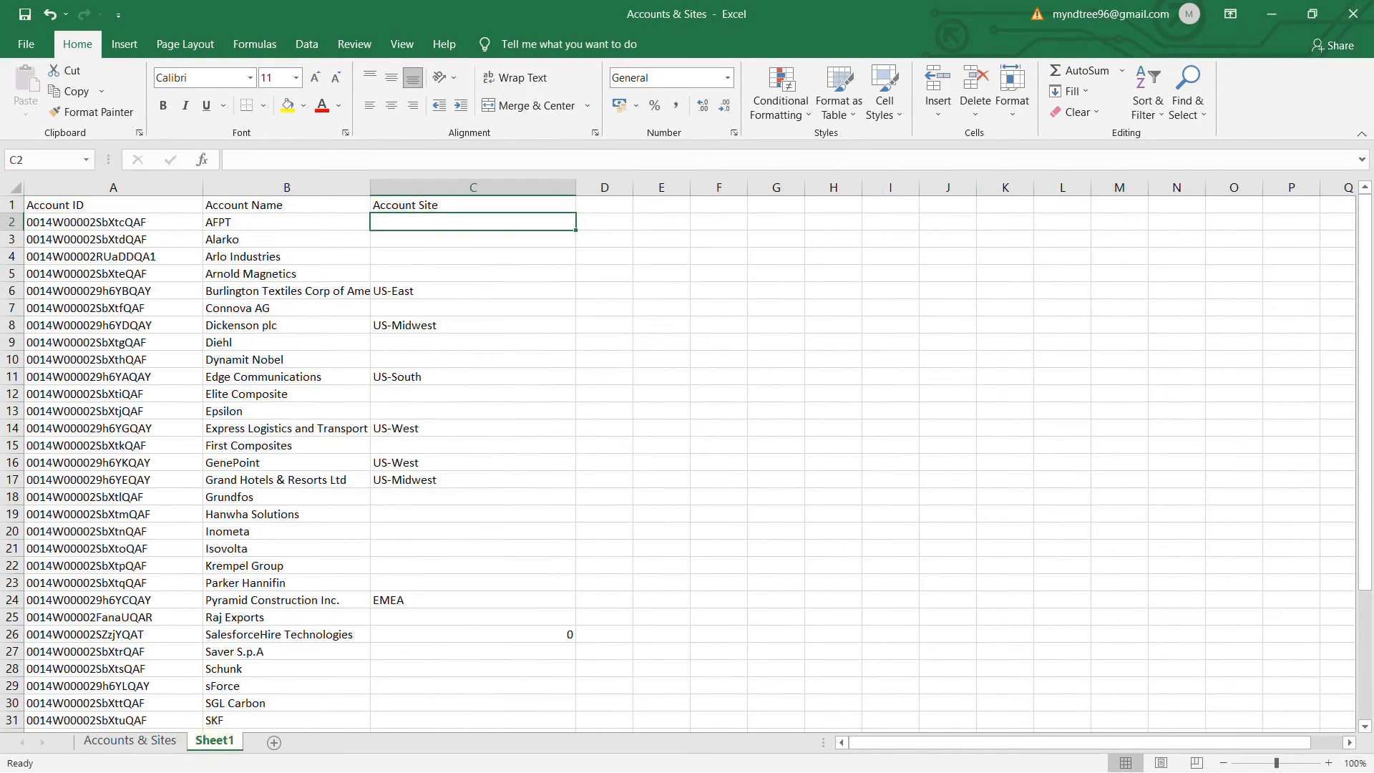
click(202, 159)
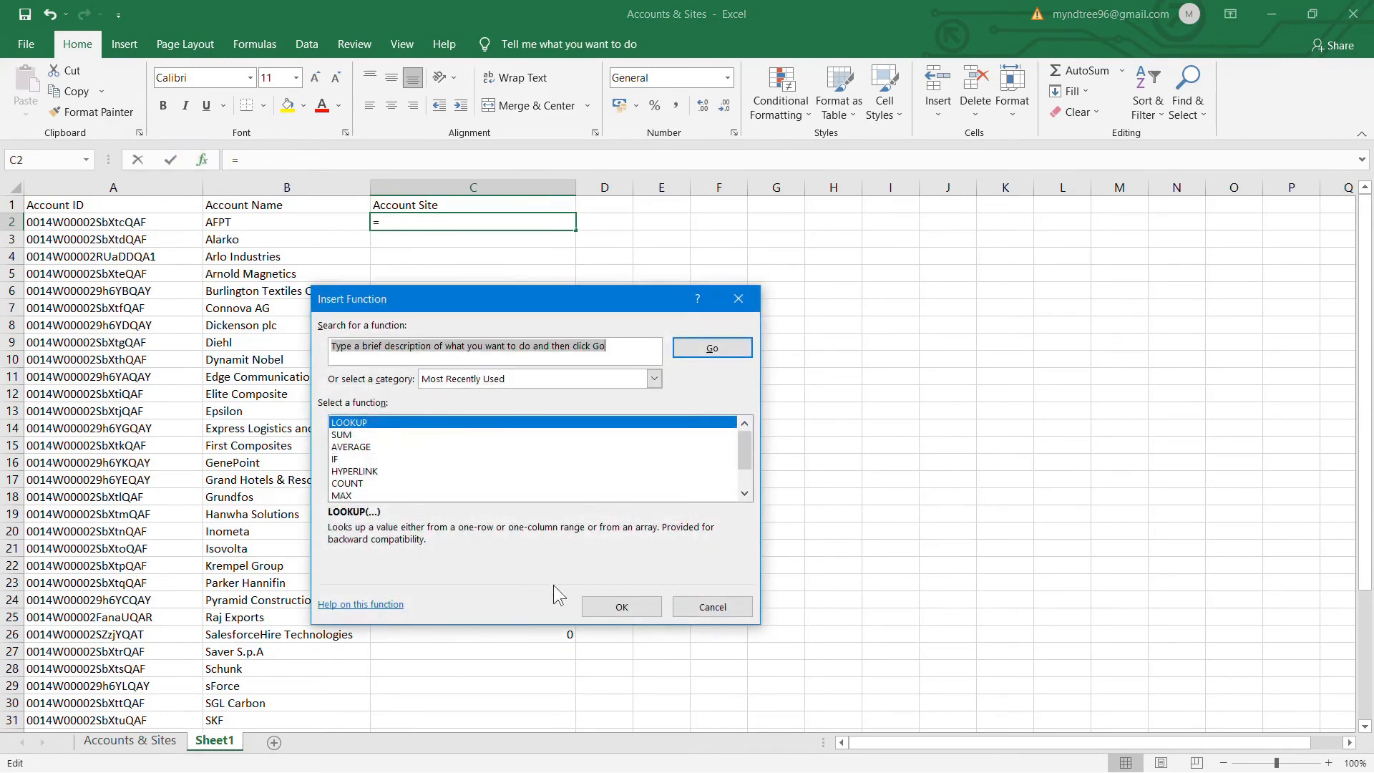
click(610, 608)
click(553, 505)
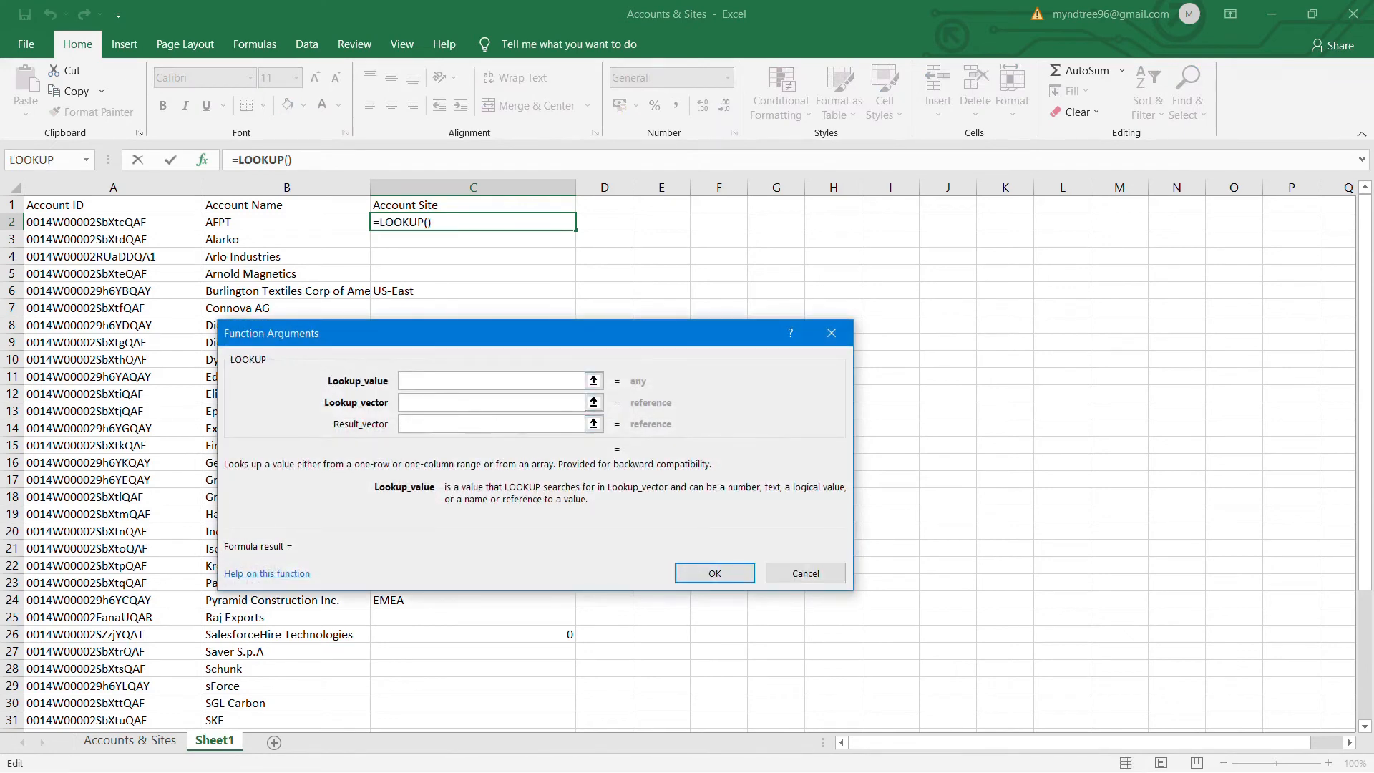
text(B2)
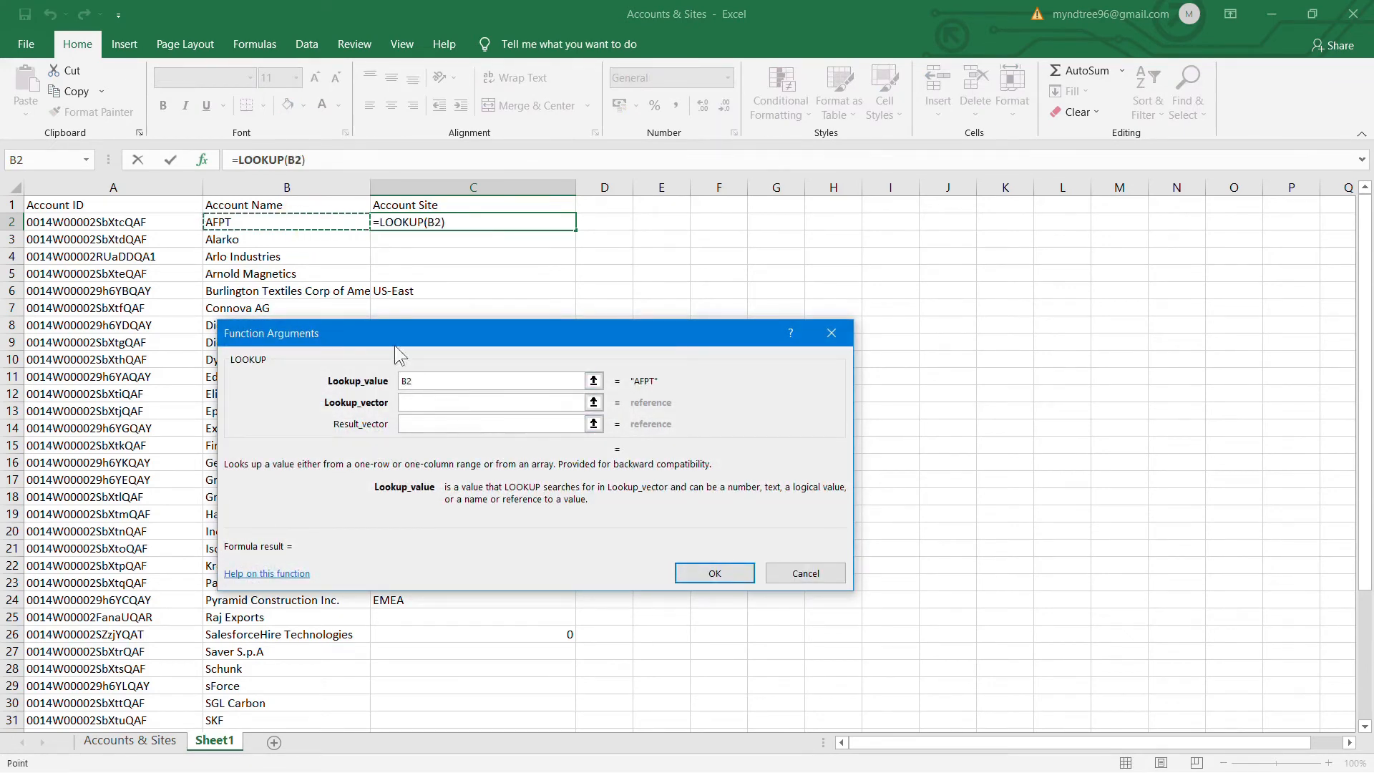
Complete the LOOKUP in C2 with 'Accounts & Sites'!A2:B40 as the lookup vector and 'Accounts & Sites'!B2 as the result vector
click(404, 406)
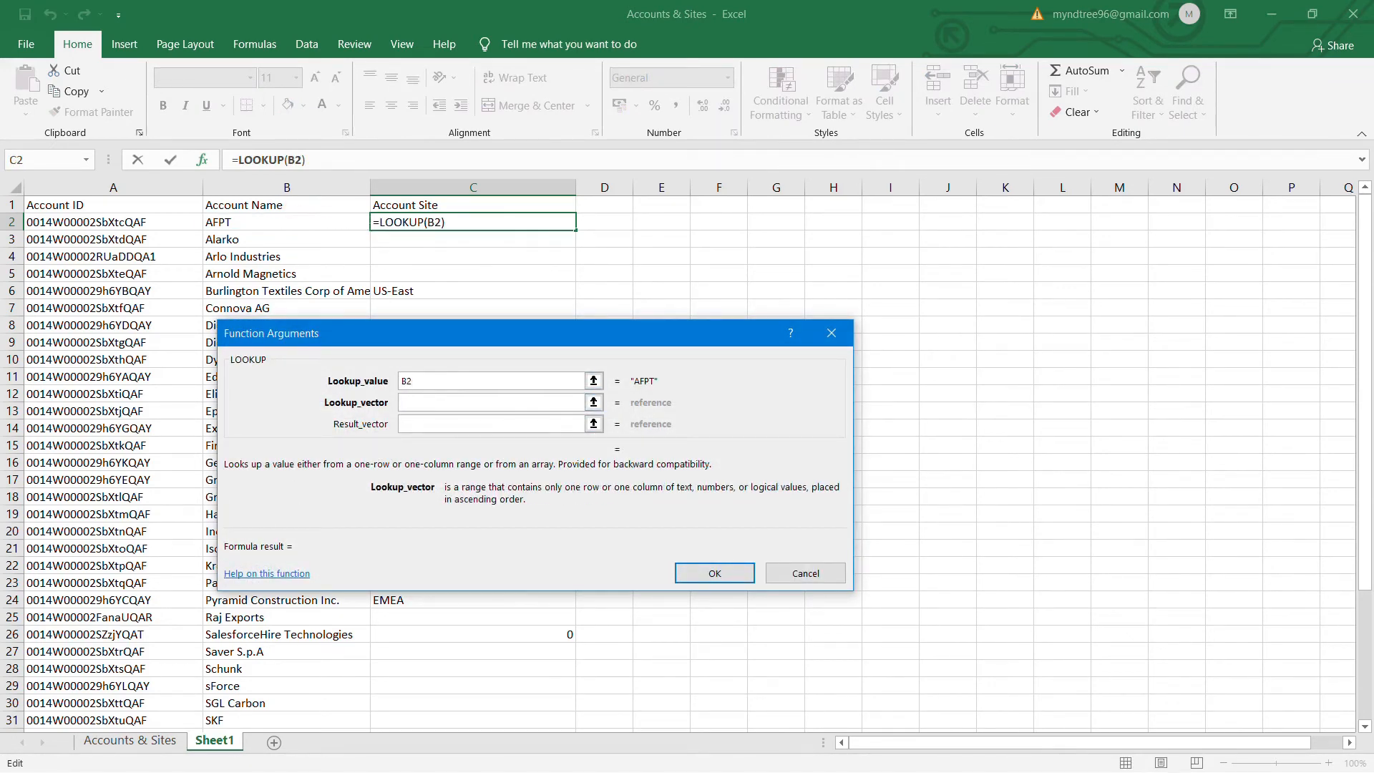
click(104, 742)
drag(108, 222, 329, 700)
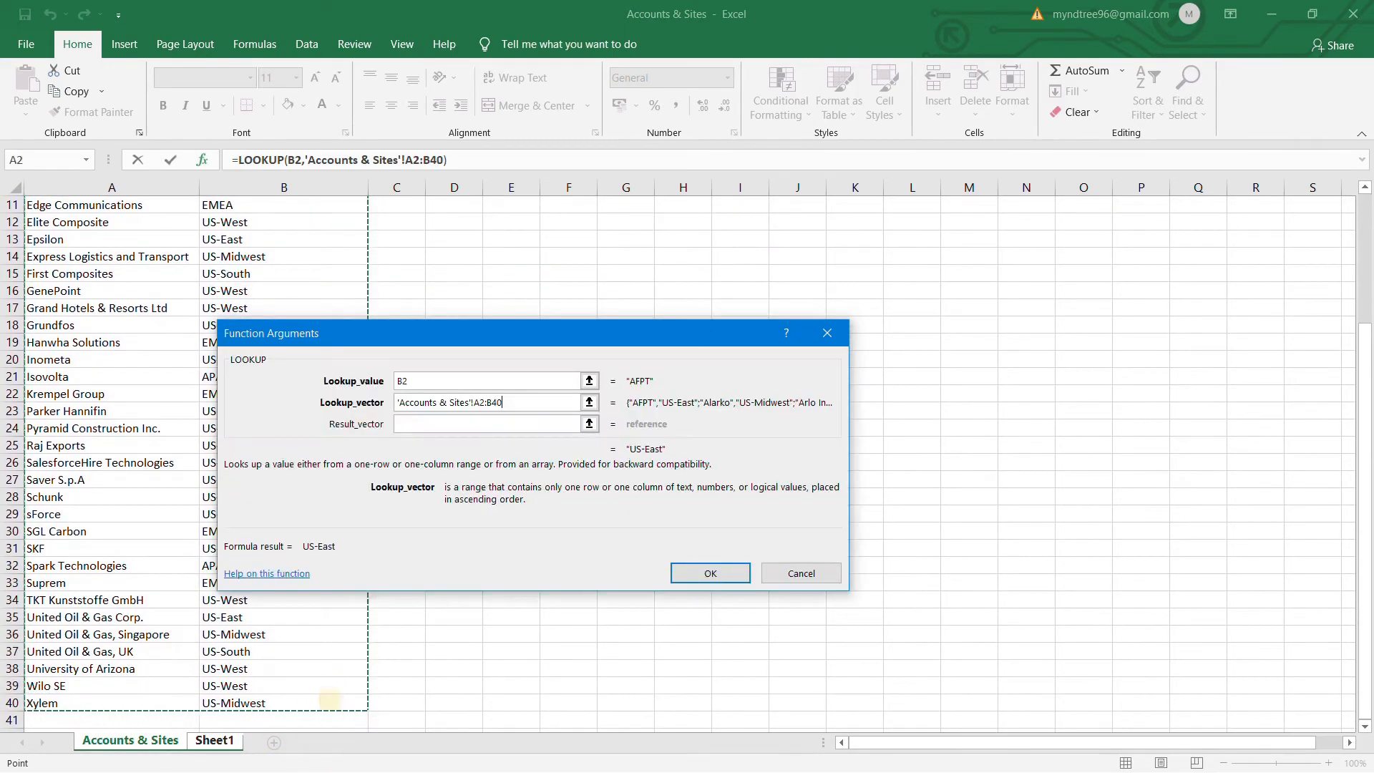
click(493, 425)
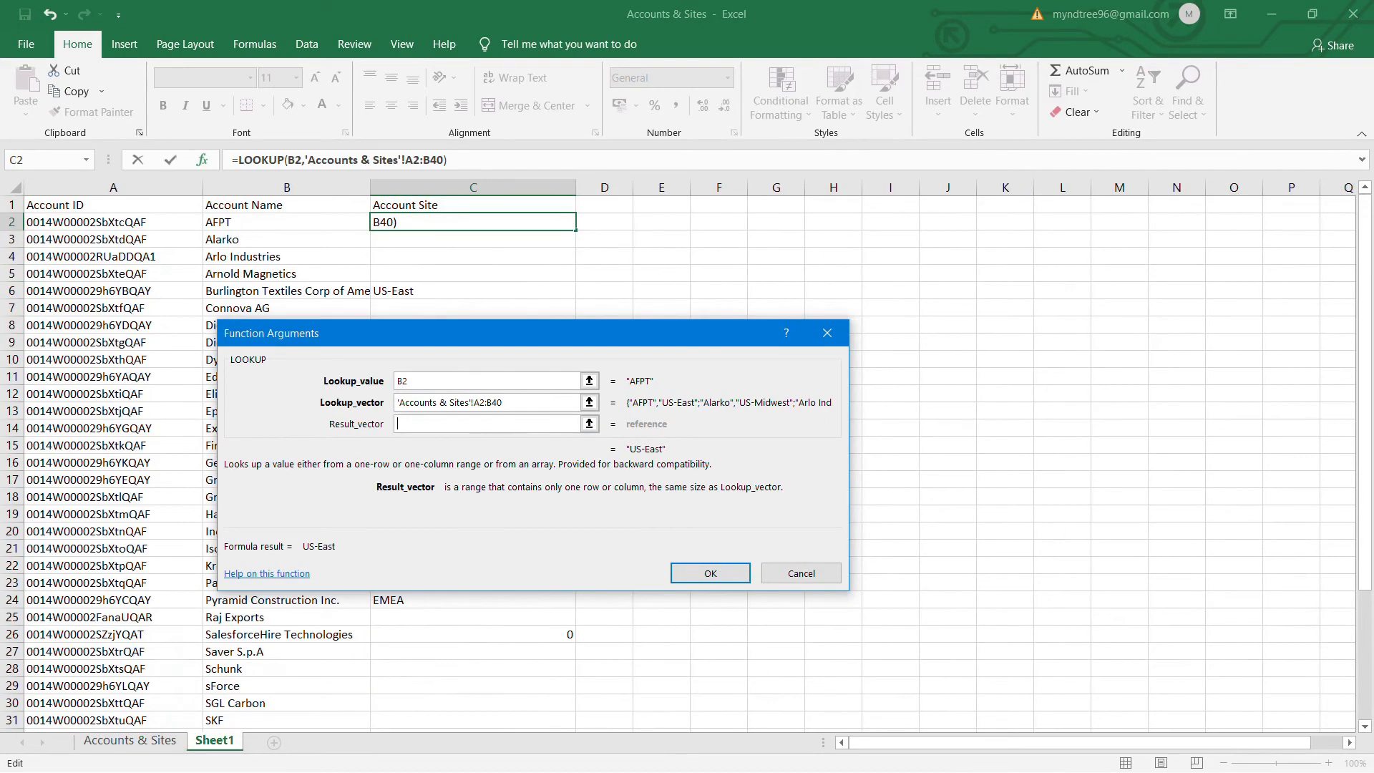
click(143, 742)
click(362, 222)
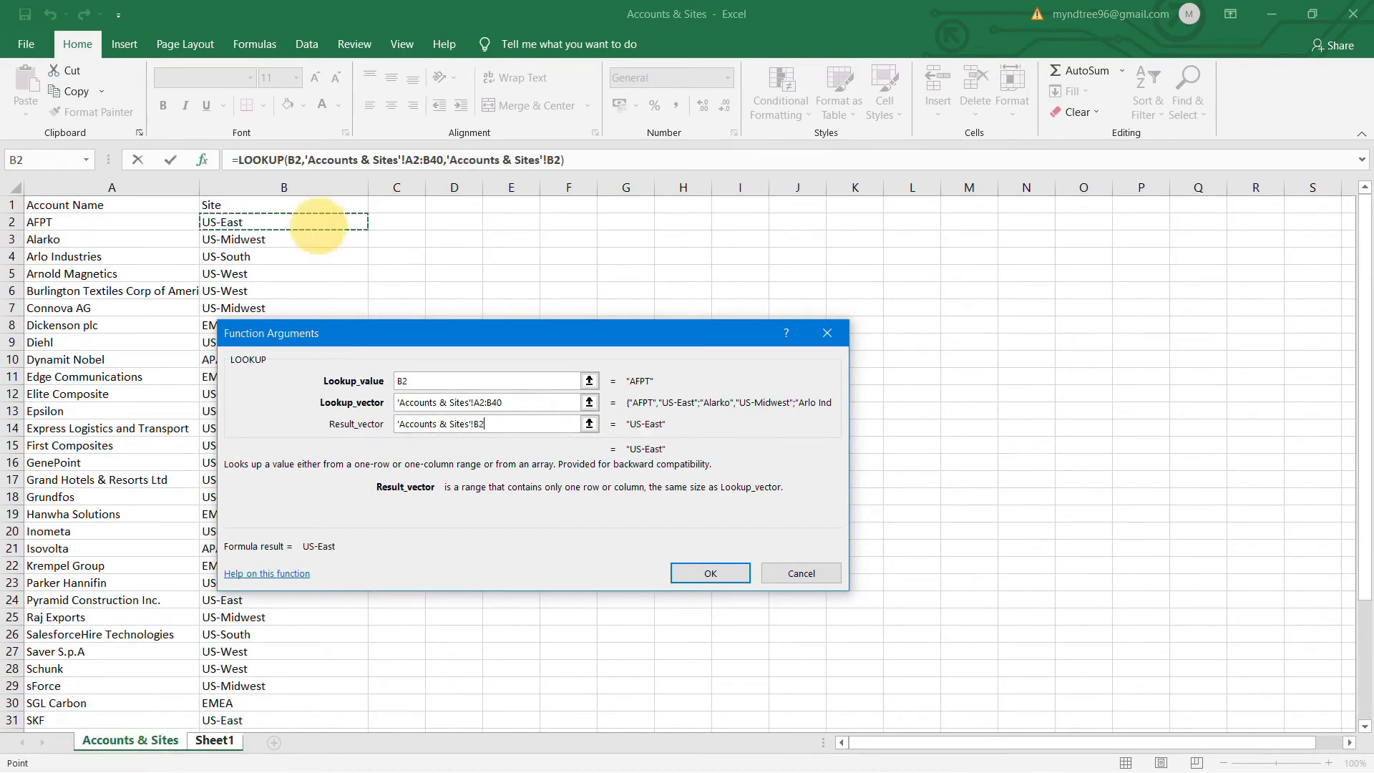
click(708, 573)
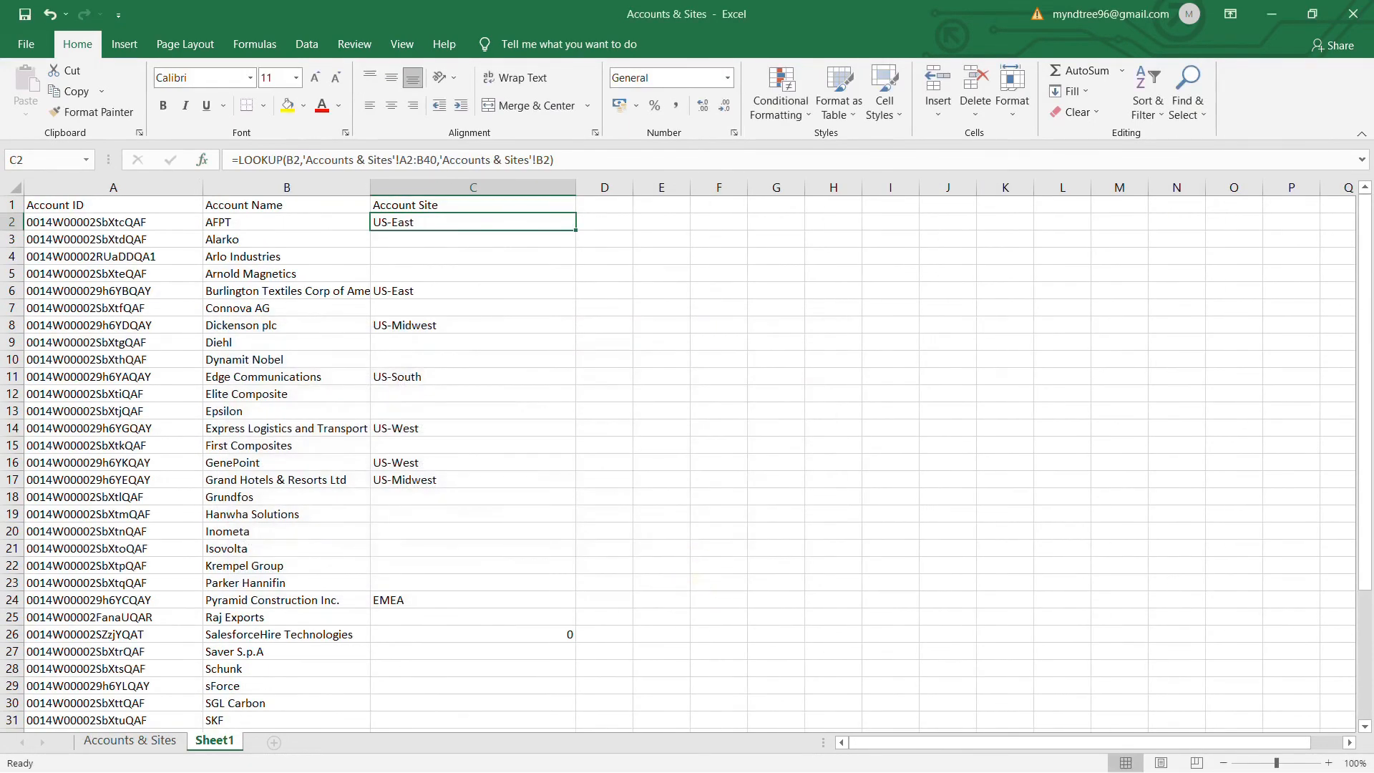
Fill the LOOKUP formula from C2 down the Account Site column to C40
mouse_move(575, 231)
mouse_down()
mouse_move(536, 561)
mouse_move(500, 709)
mouse_move(530, 755)
mouse_move(548, 698)
mouse_up()
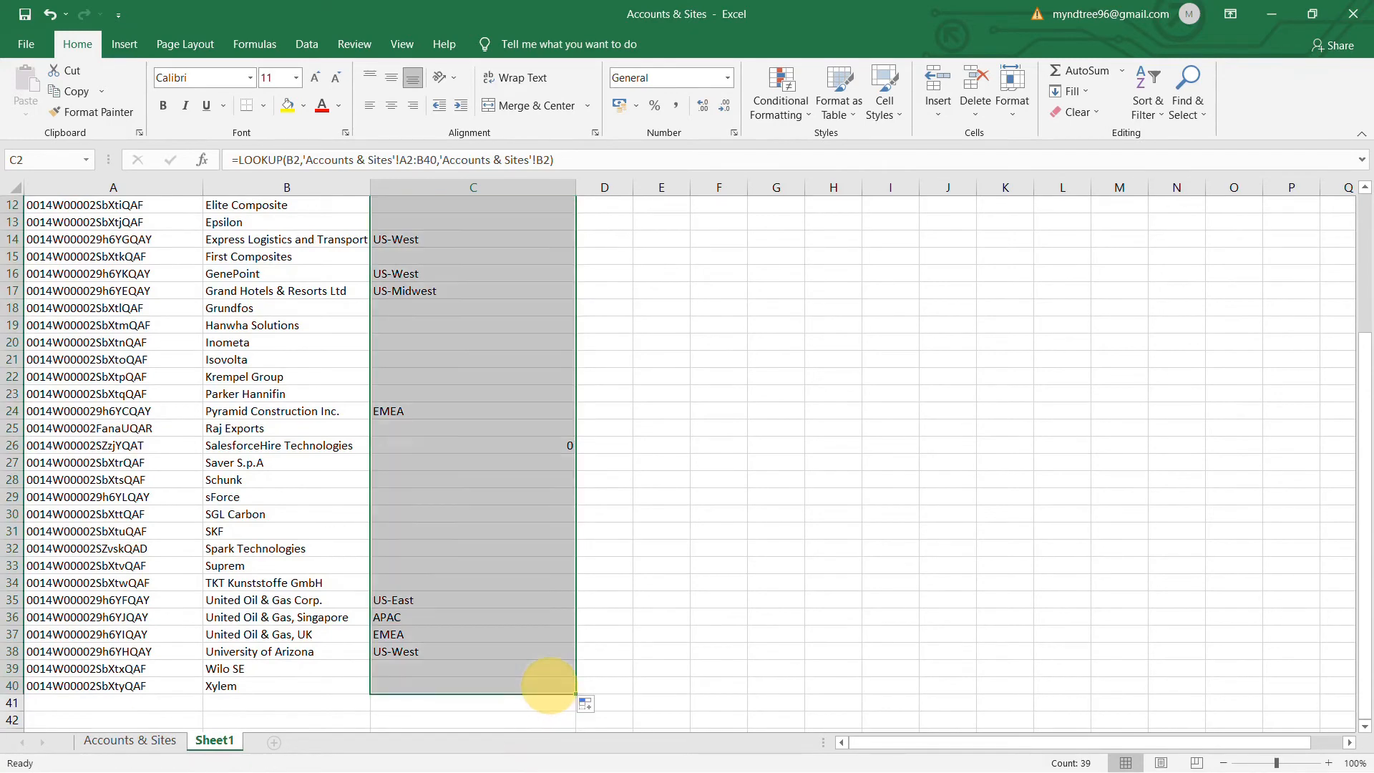
scroll(473, 458, up, 4)
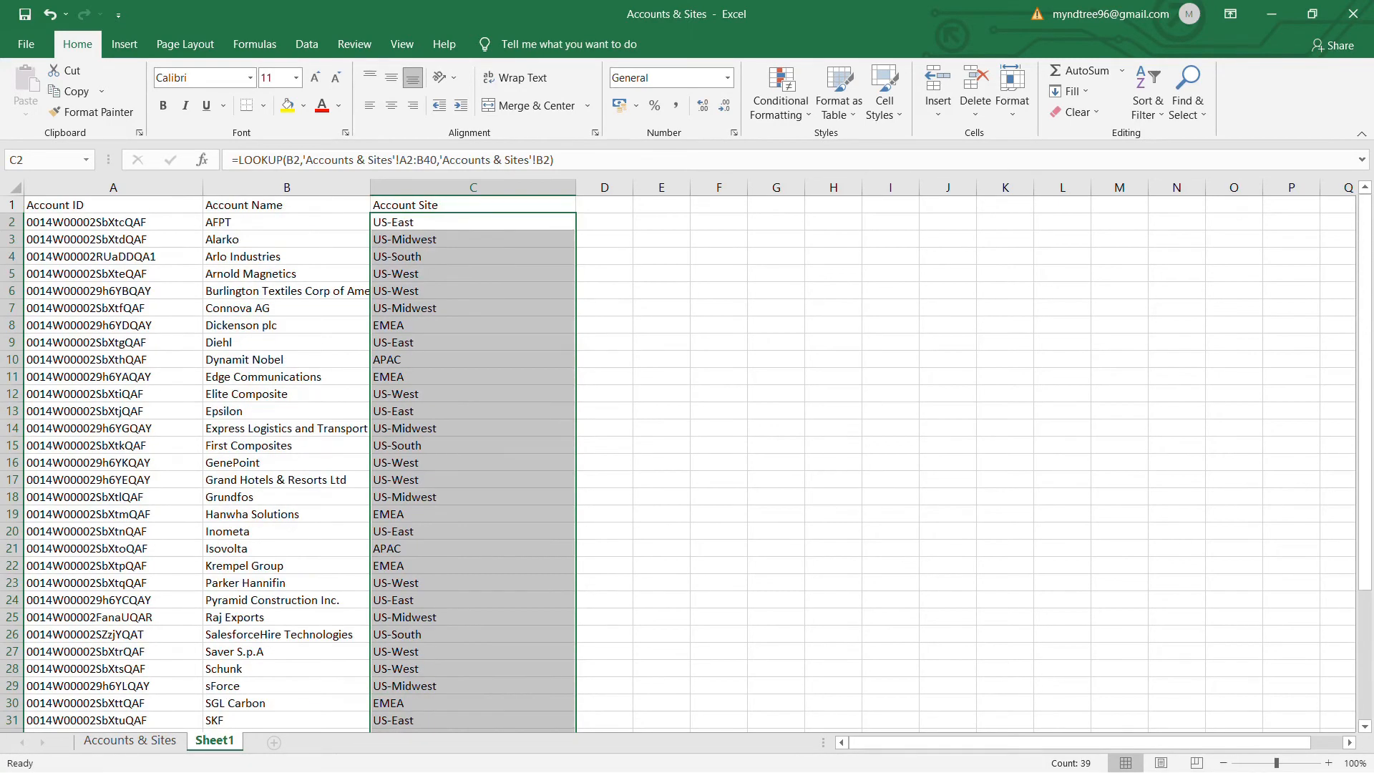
click(890, 360)
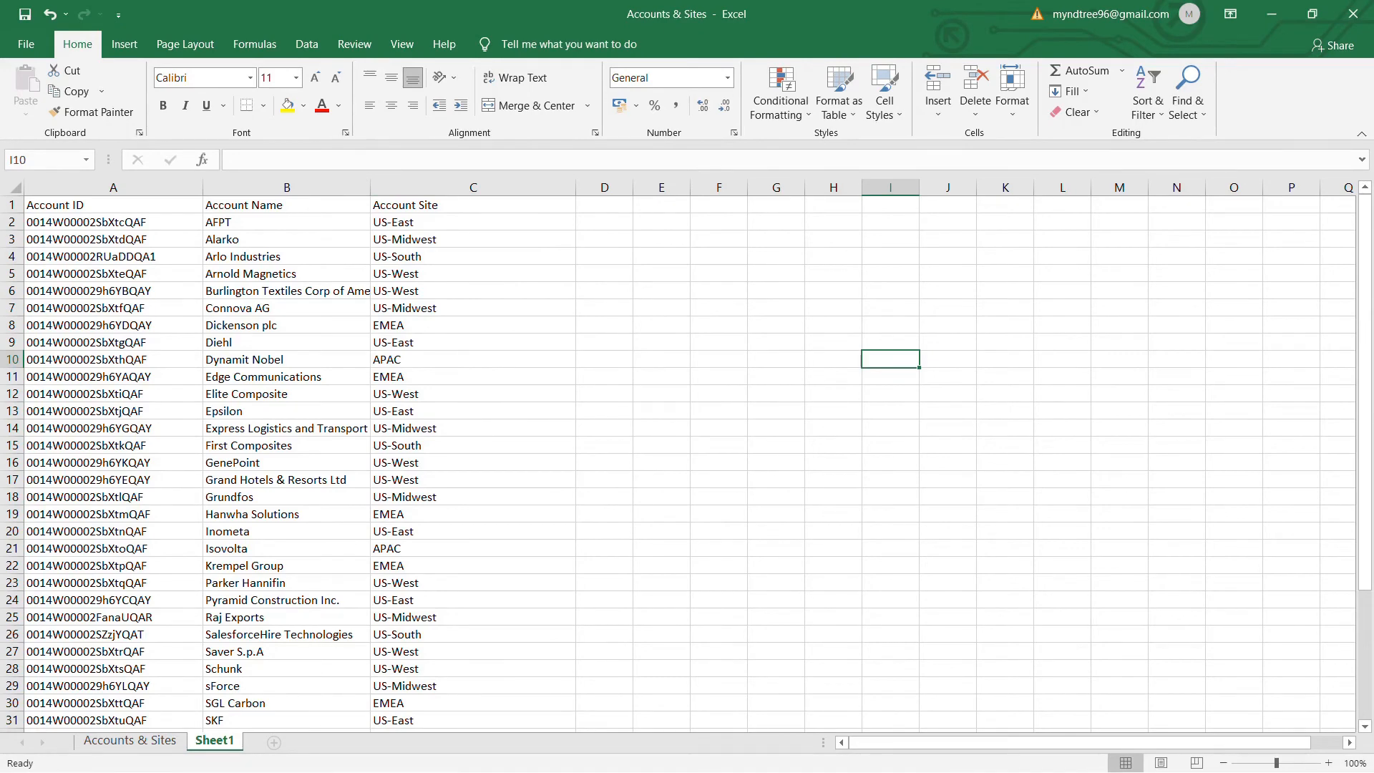
Save only the active sheet as a comma-delimited CSV file named Updated Accounts in the Desktop's Salesforce folder
click(27, 48)
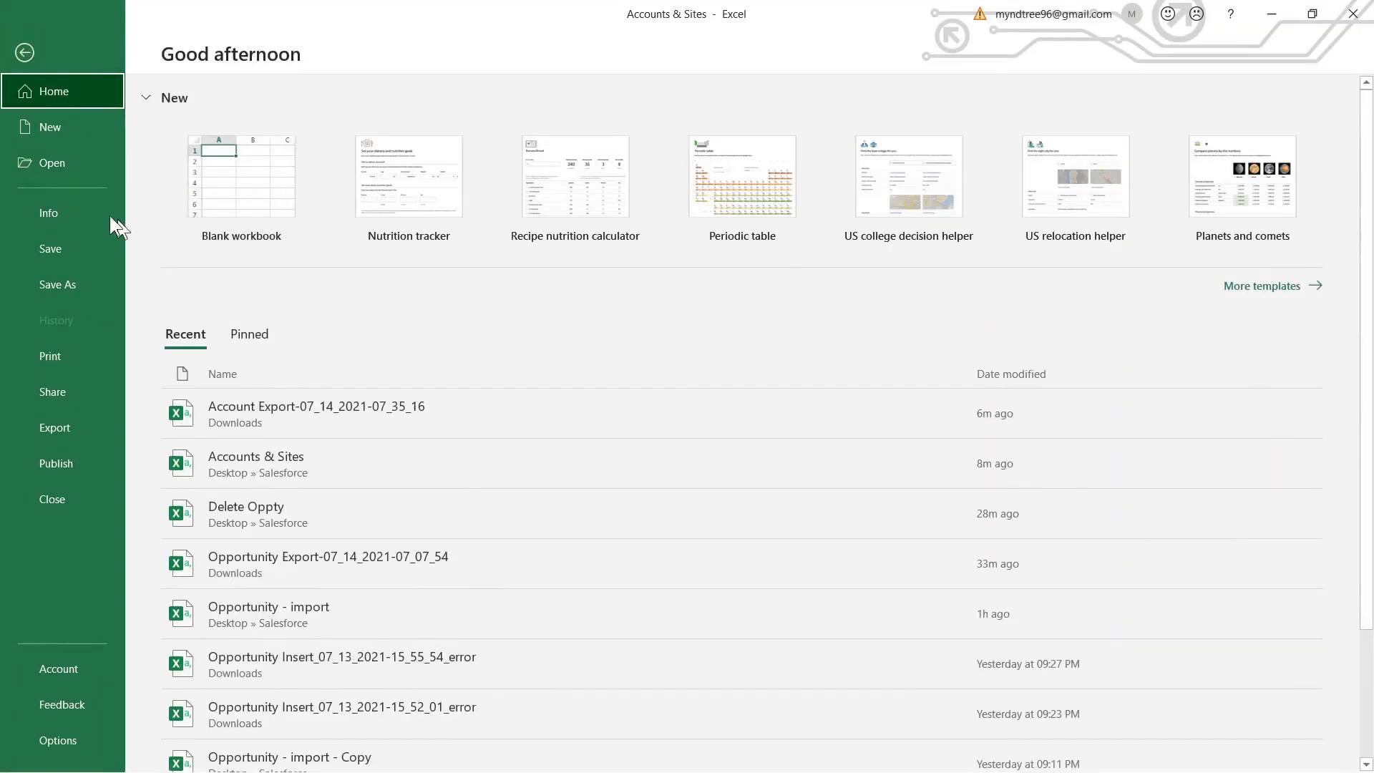
click(51, 283)
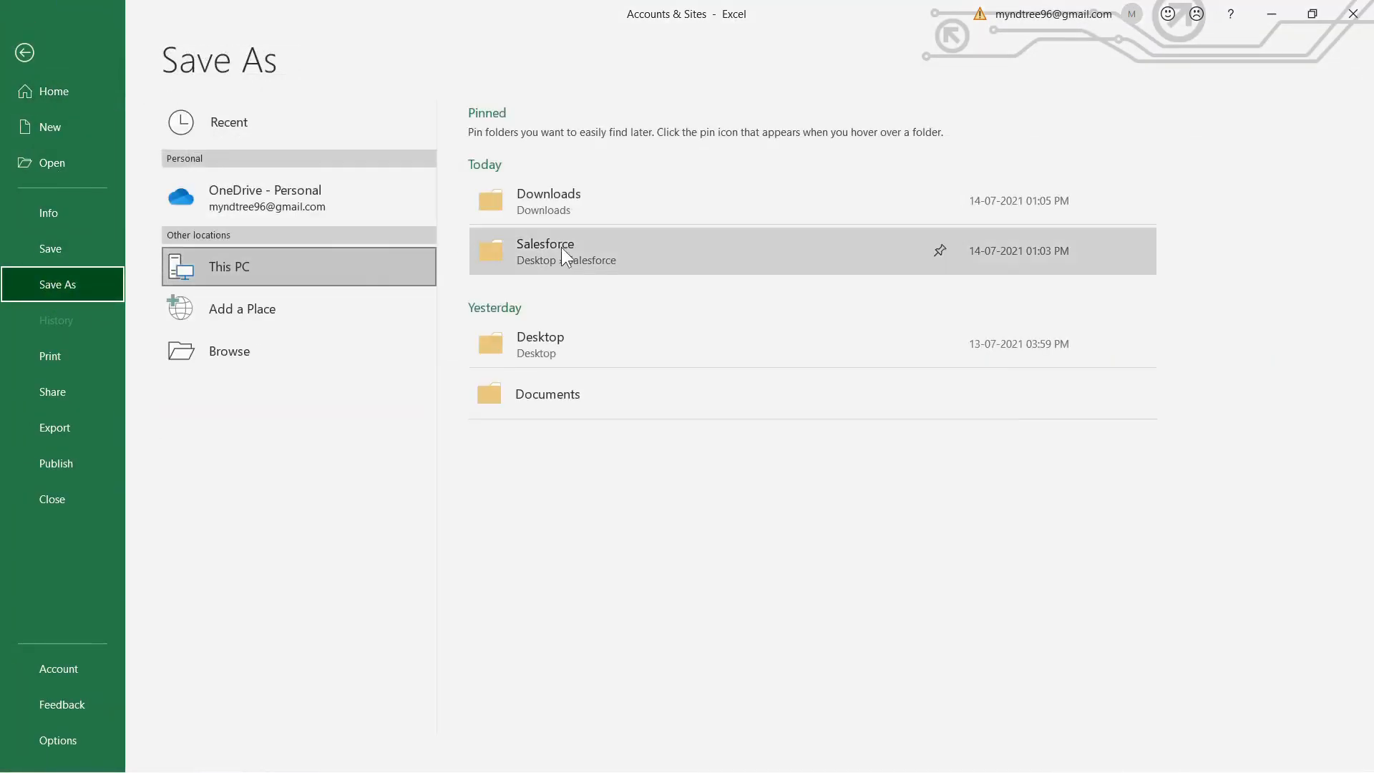
click(593, 246)
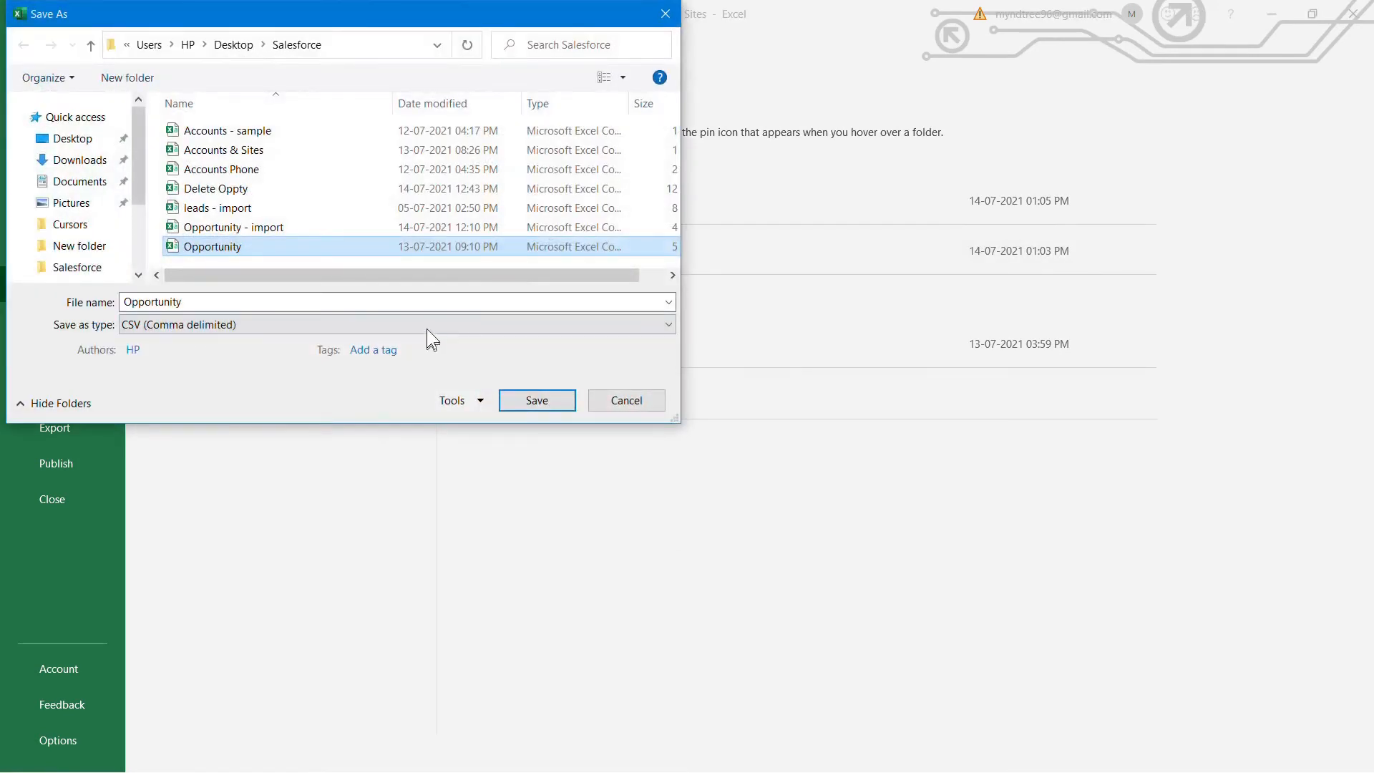
double_click(386, 302)
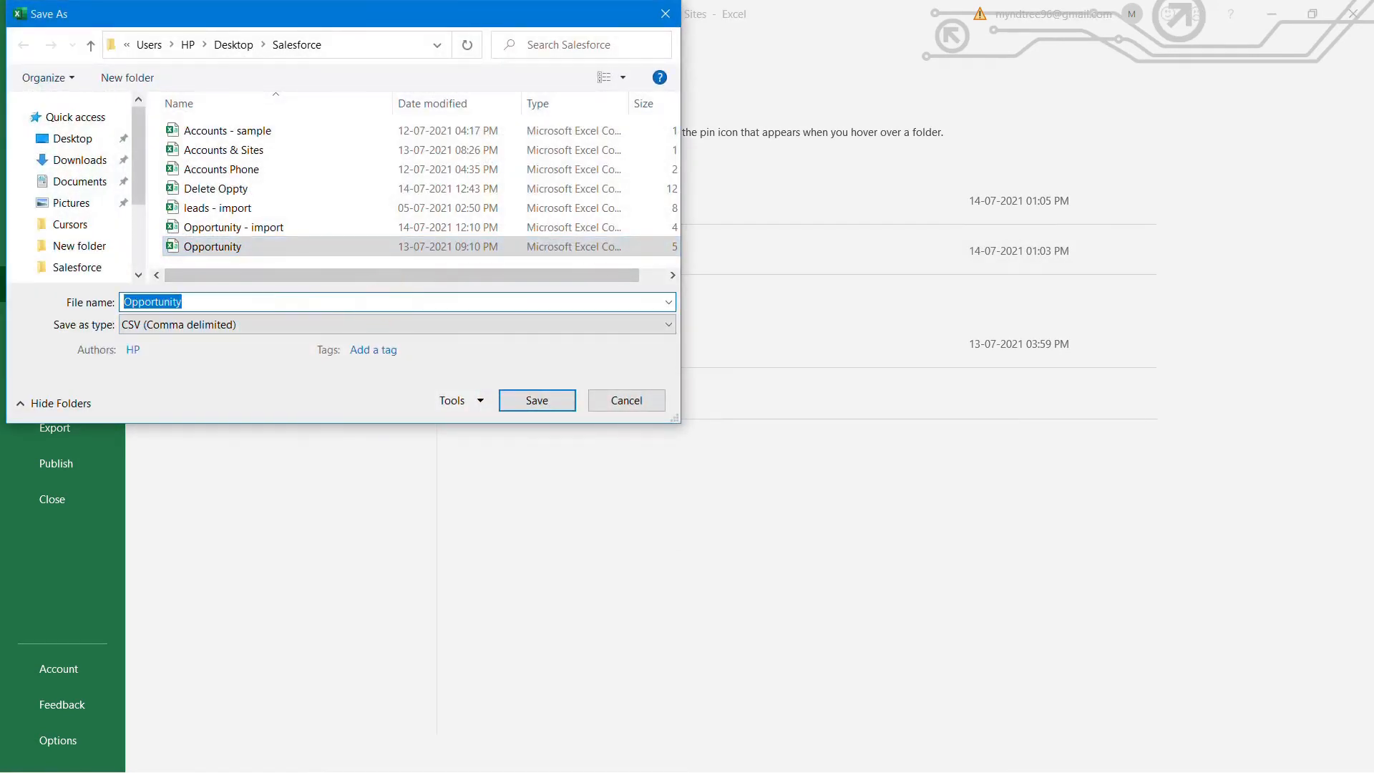
text(Updated Acc)
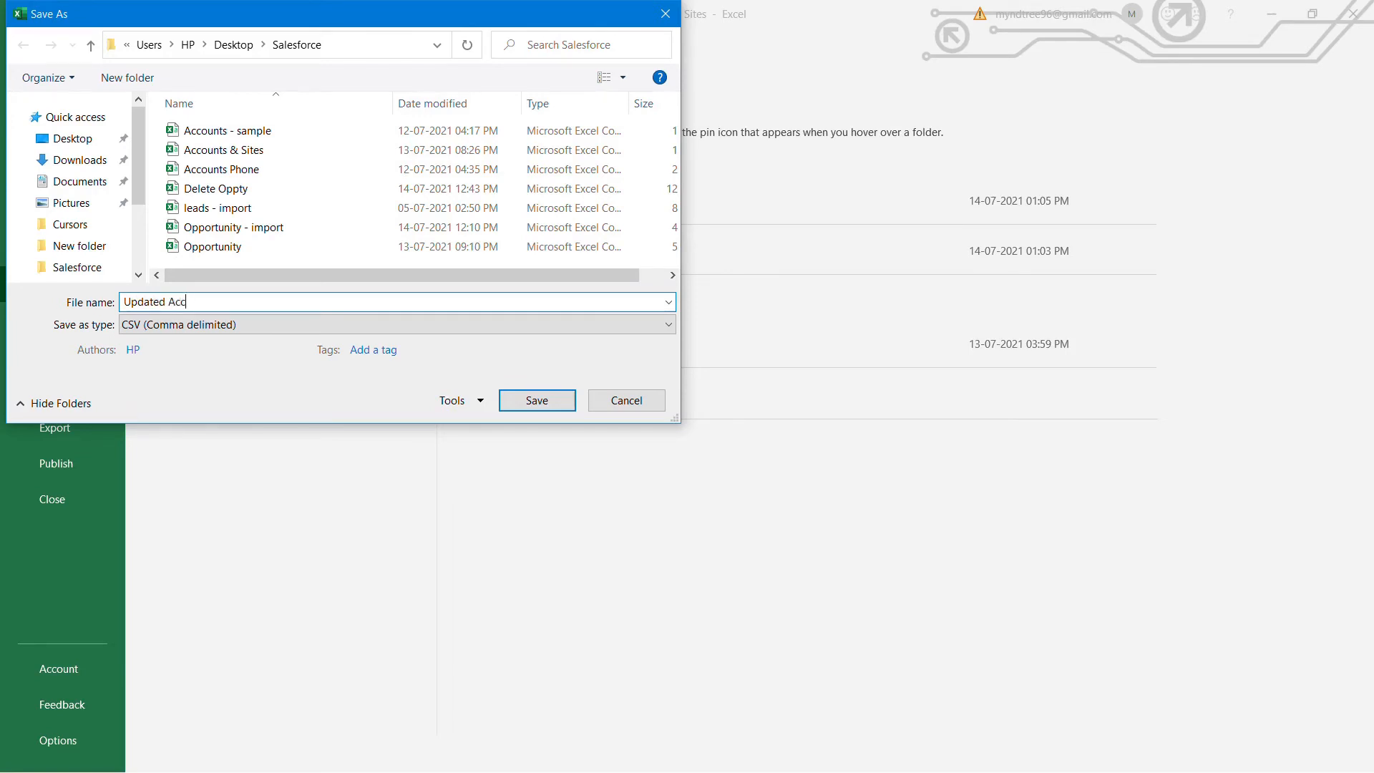
key(Return)
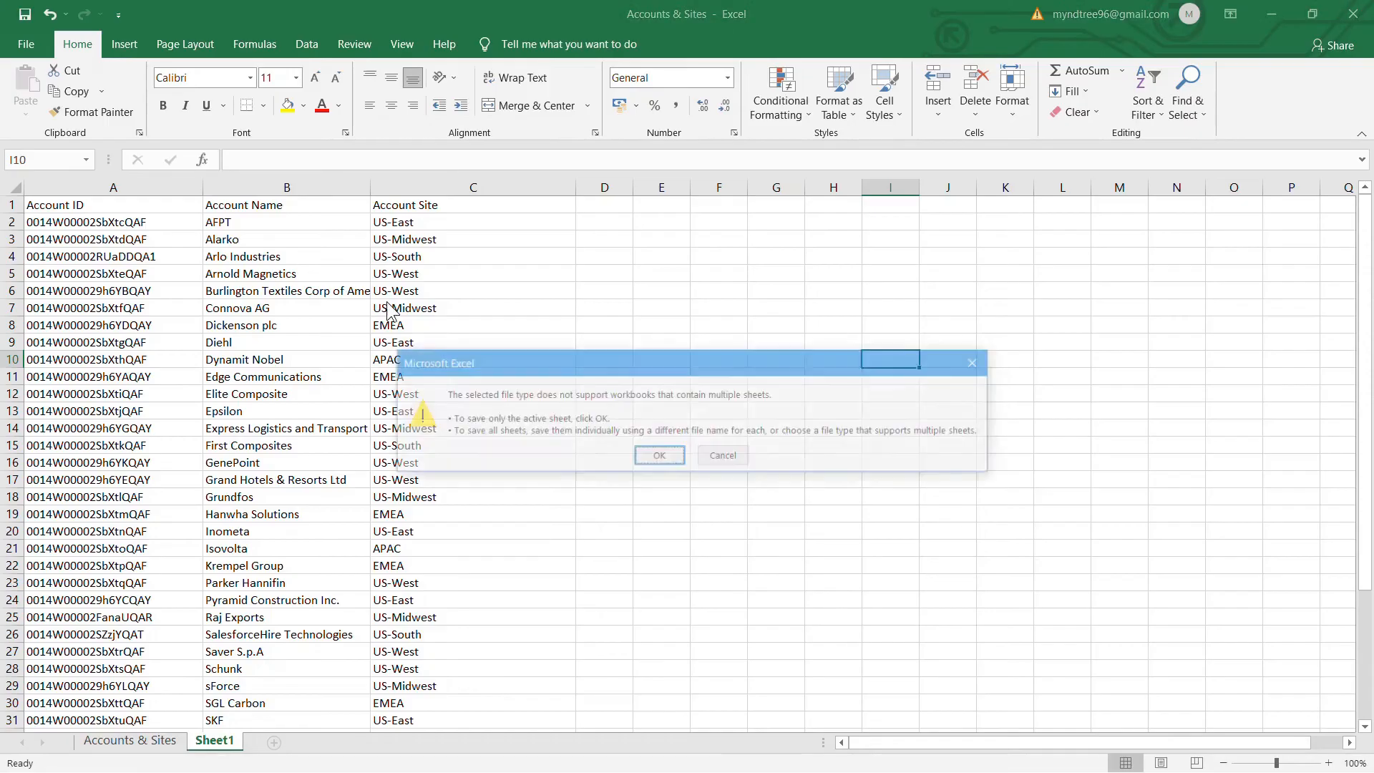
click(658, 457)
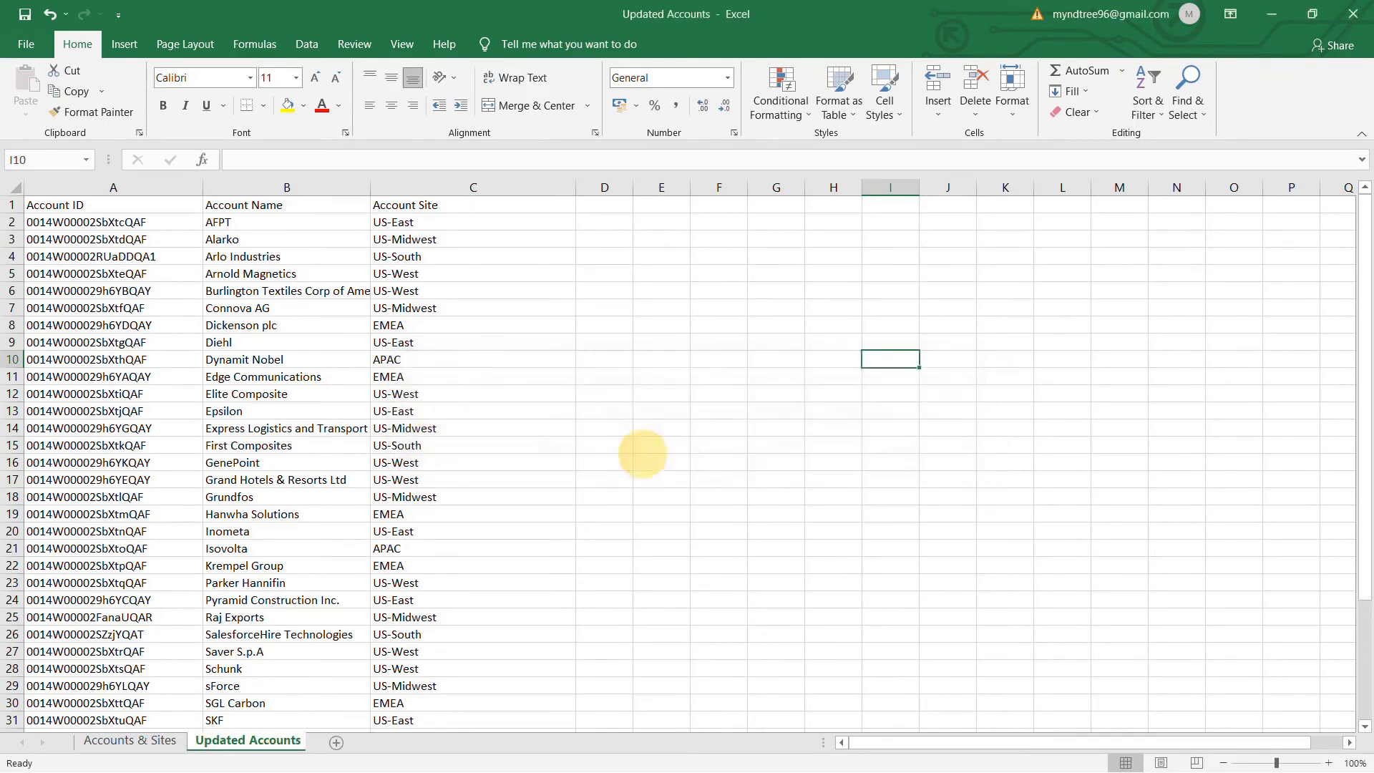
Minimize the Excel workbooks, start a new import task in dataloader.io, and check its available connections
click(1272, 11)
click(1271, 7)
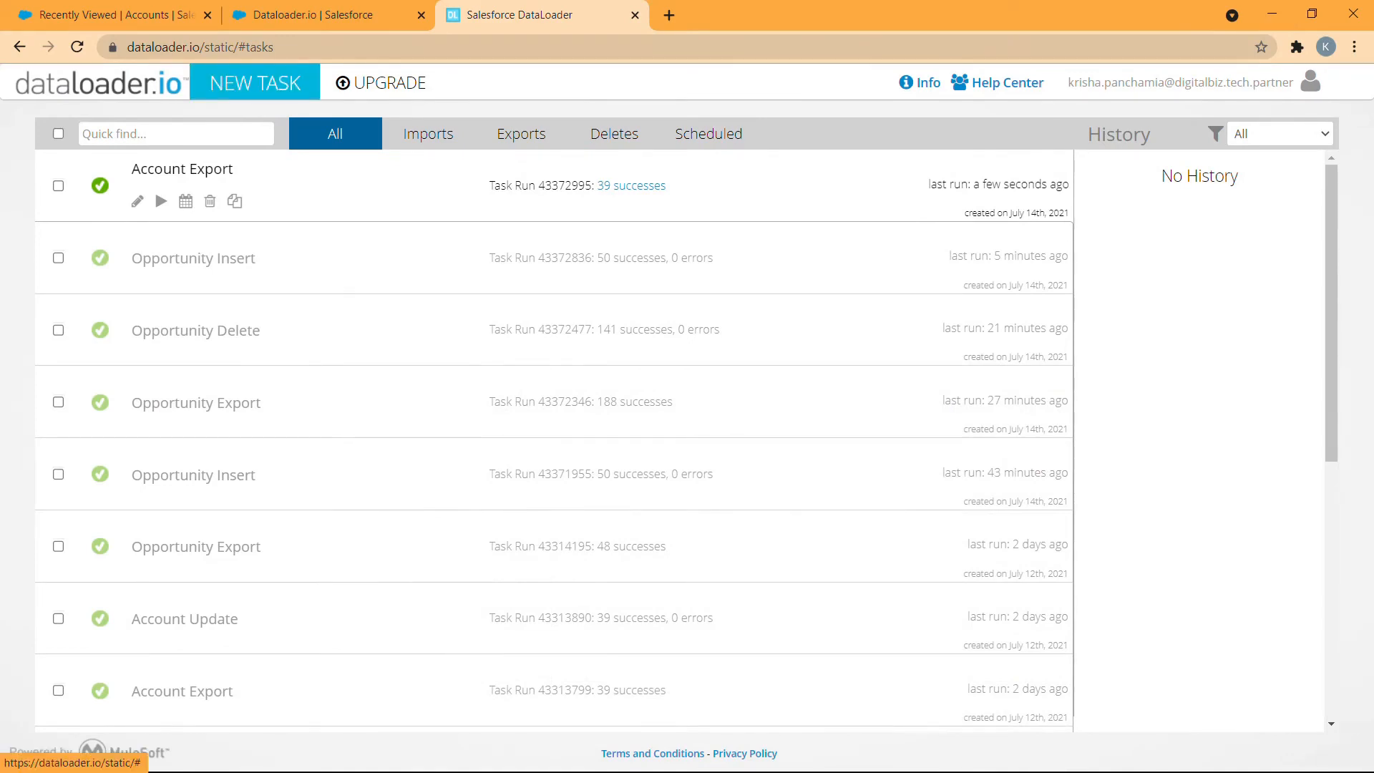
click(228, 84)
click(228, 131)
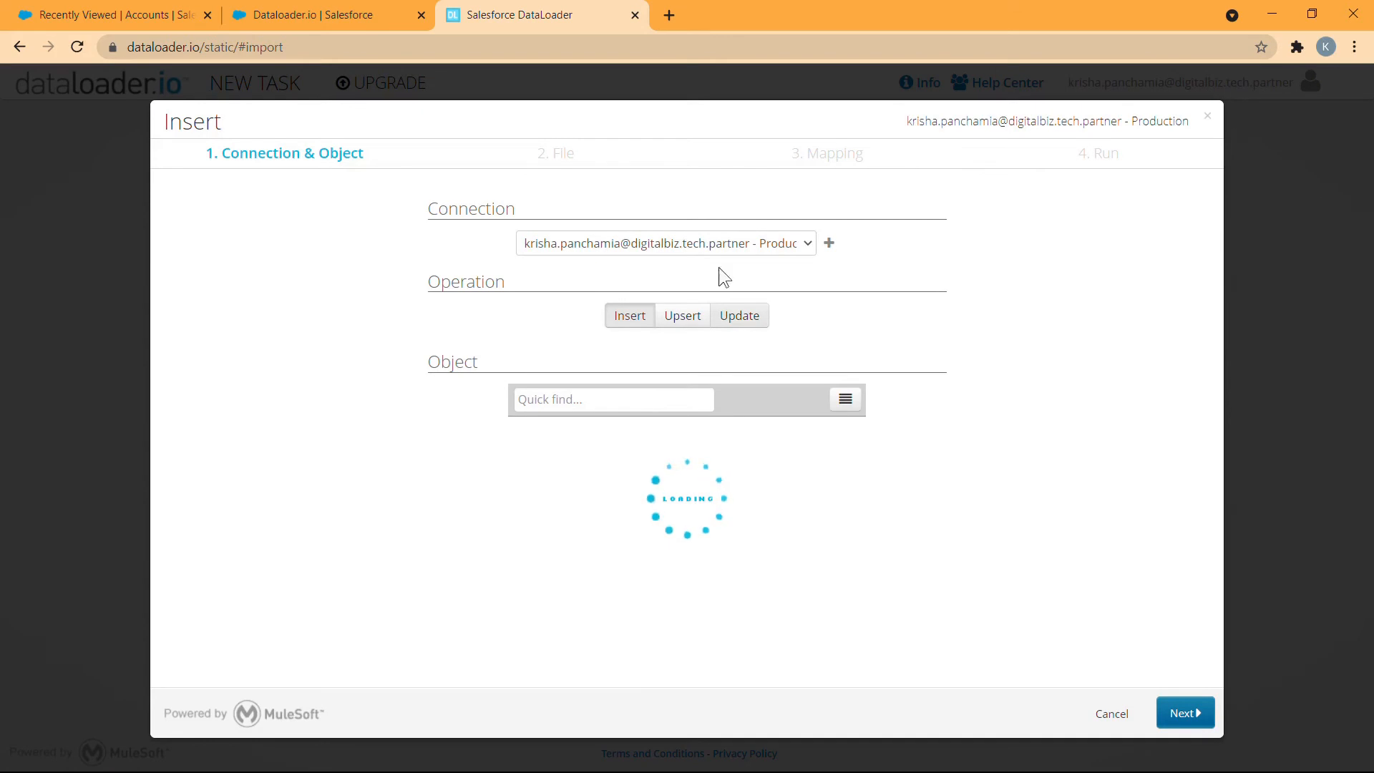
click(718, 246)
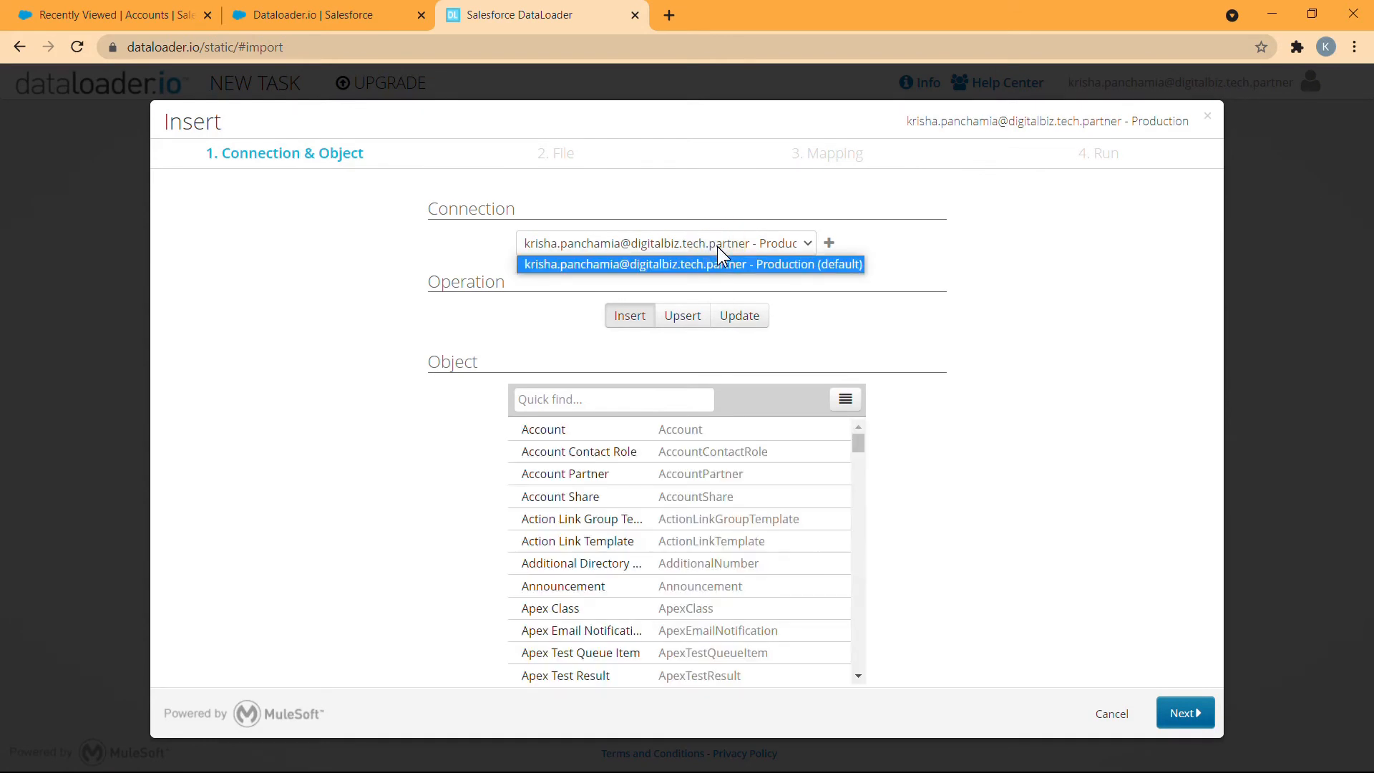
click(806, 313)
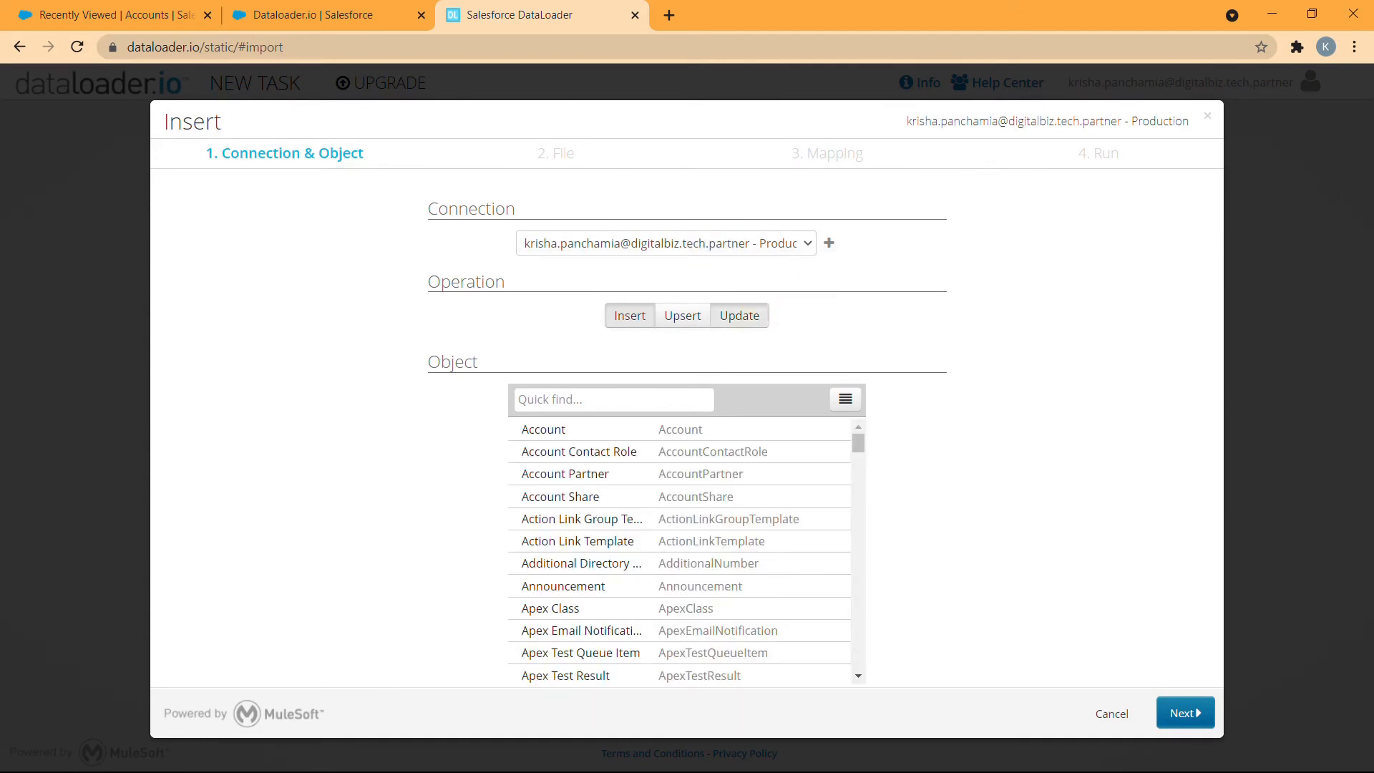
Set the import to update Account records and upload the Updated Accounts CSV file from the Desktop's Salesforce folder
click(739, 316)
click(607, 430)
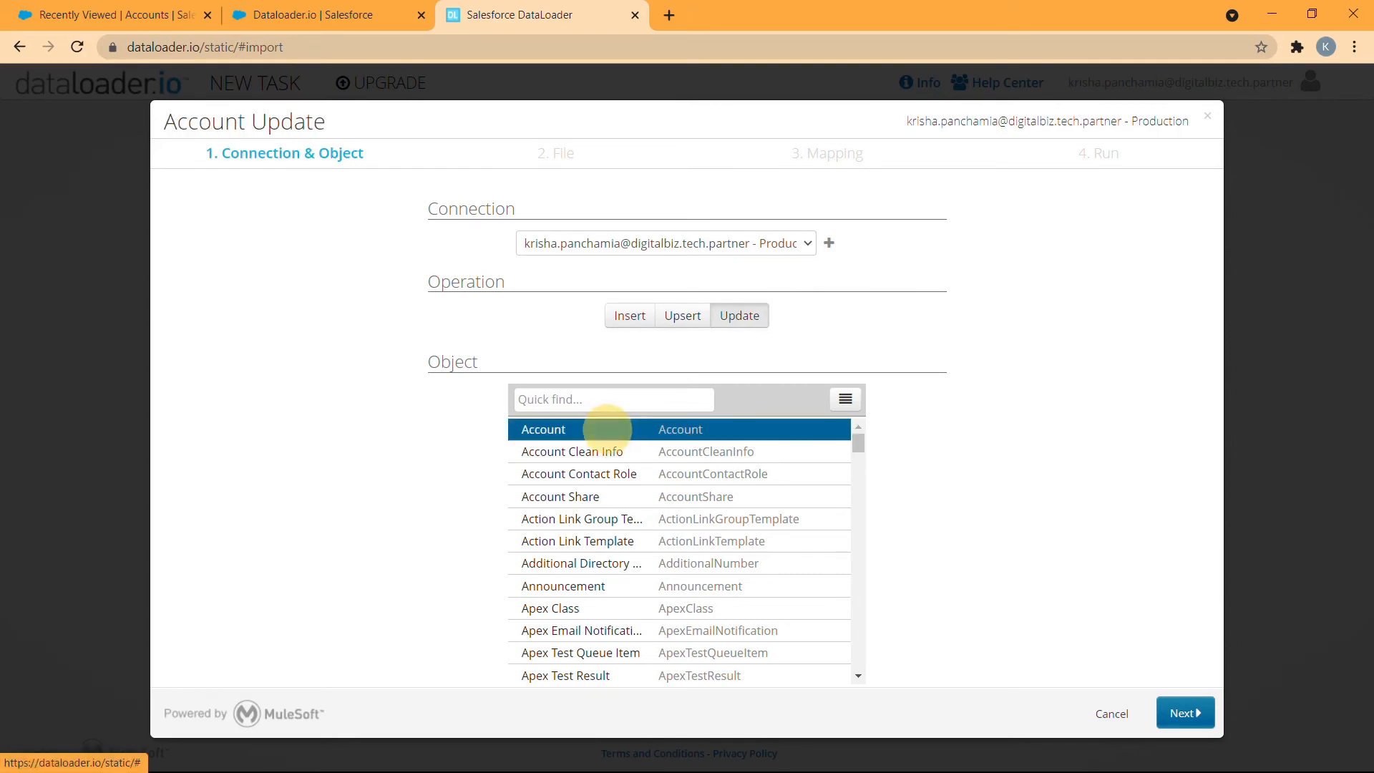
click(1185, 713)
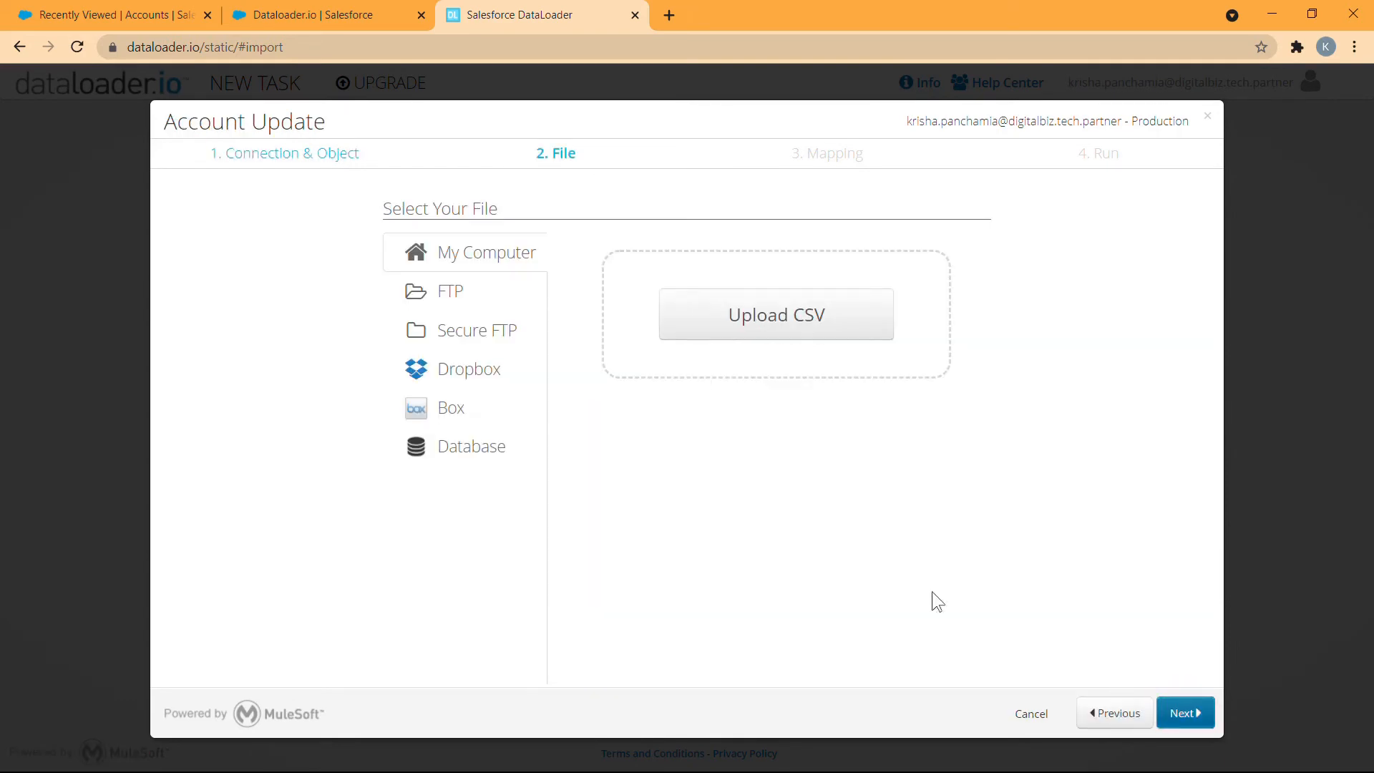
click(761, 310)
click(487, 326)
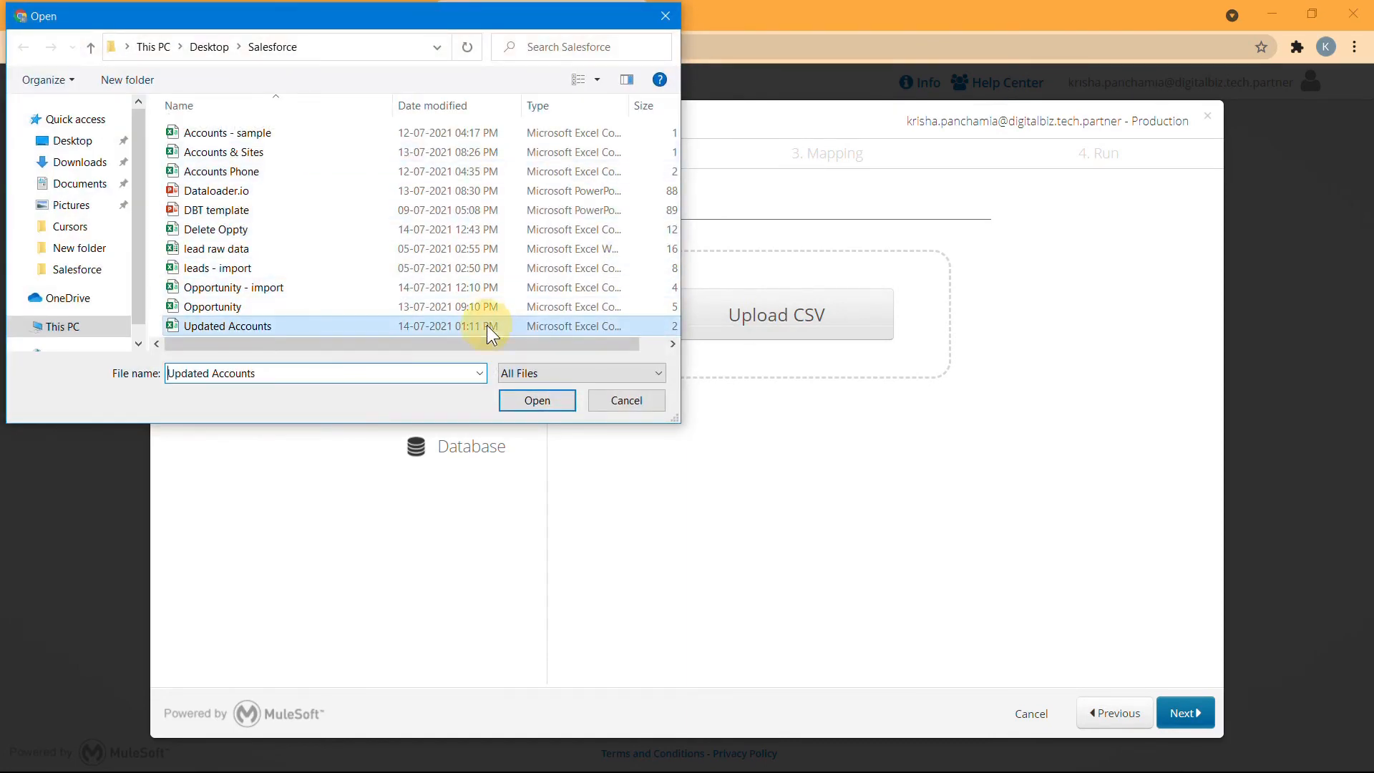
click(516, 398)
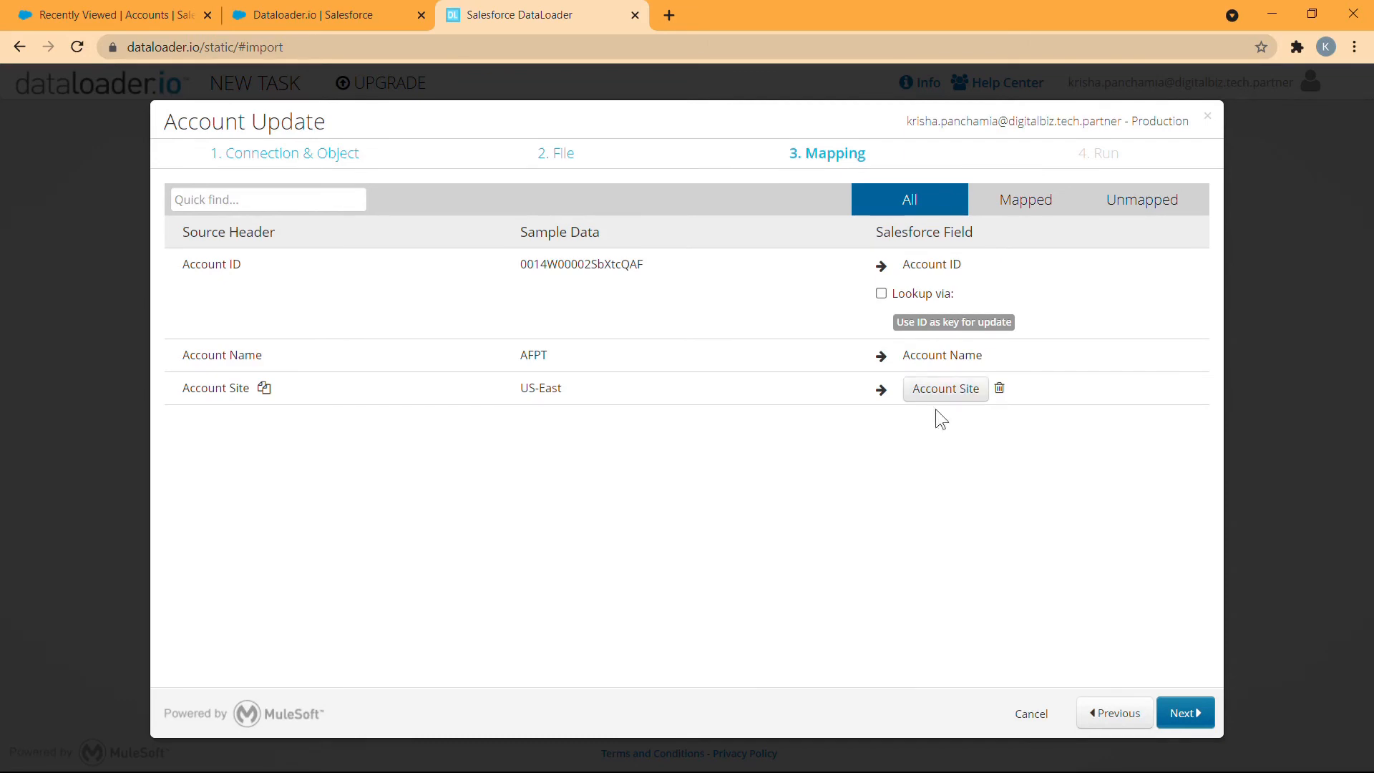
Accept the Account ID, Account Name and Account Site mappings, and save and run the Account Update task
click(1185, 713)
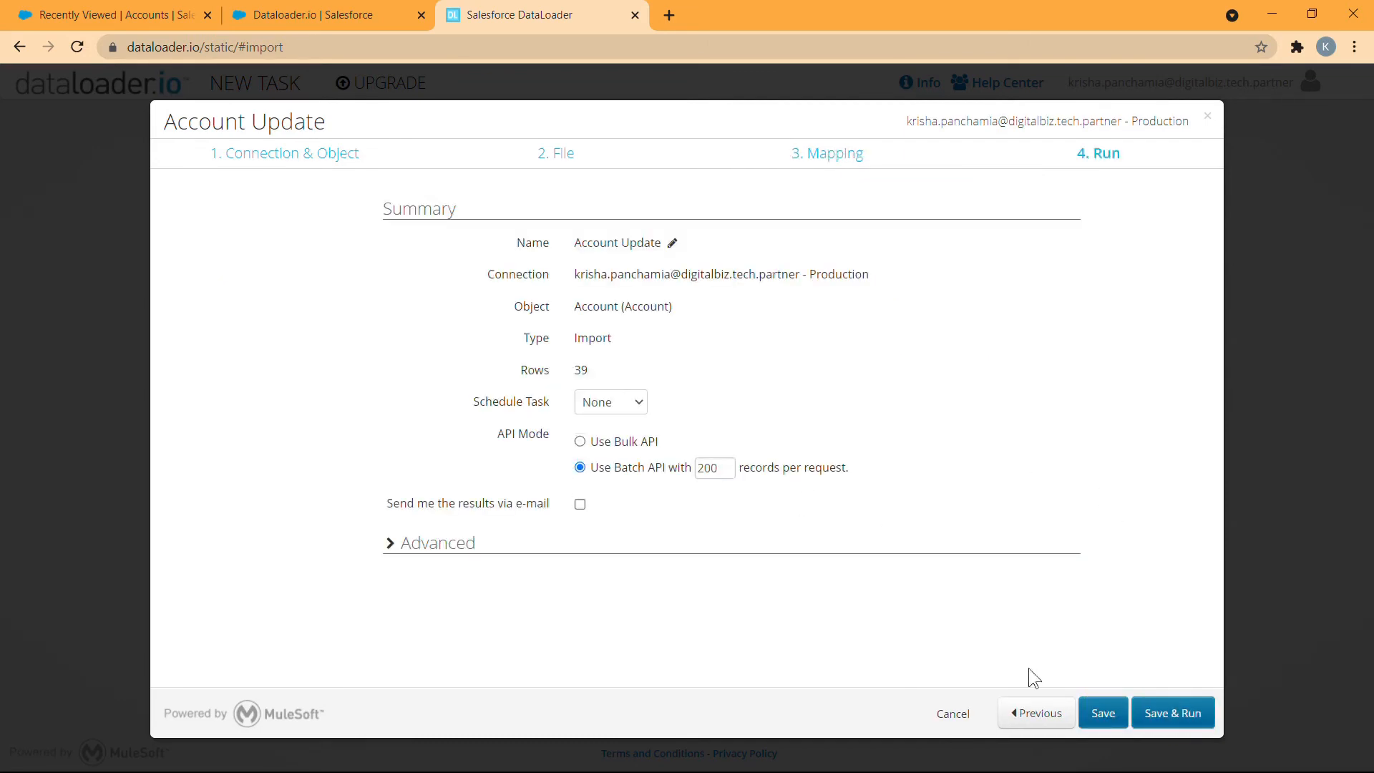
click(1174, 713)
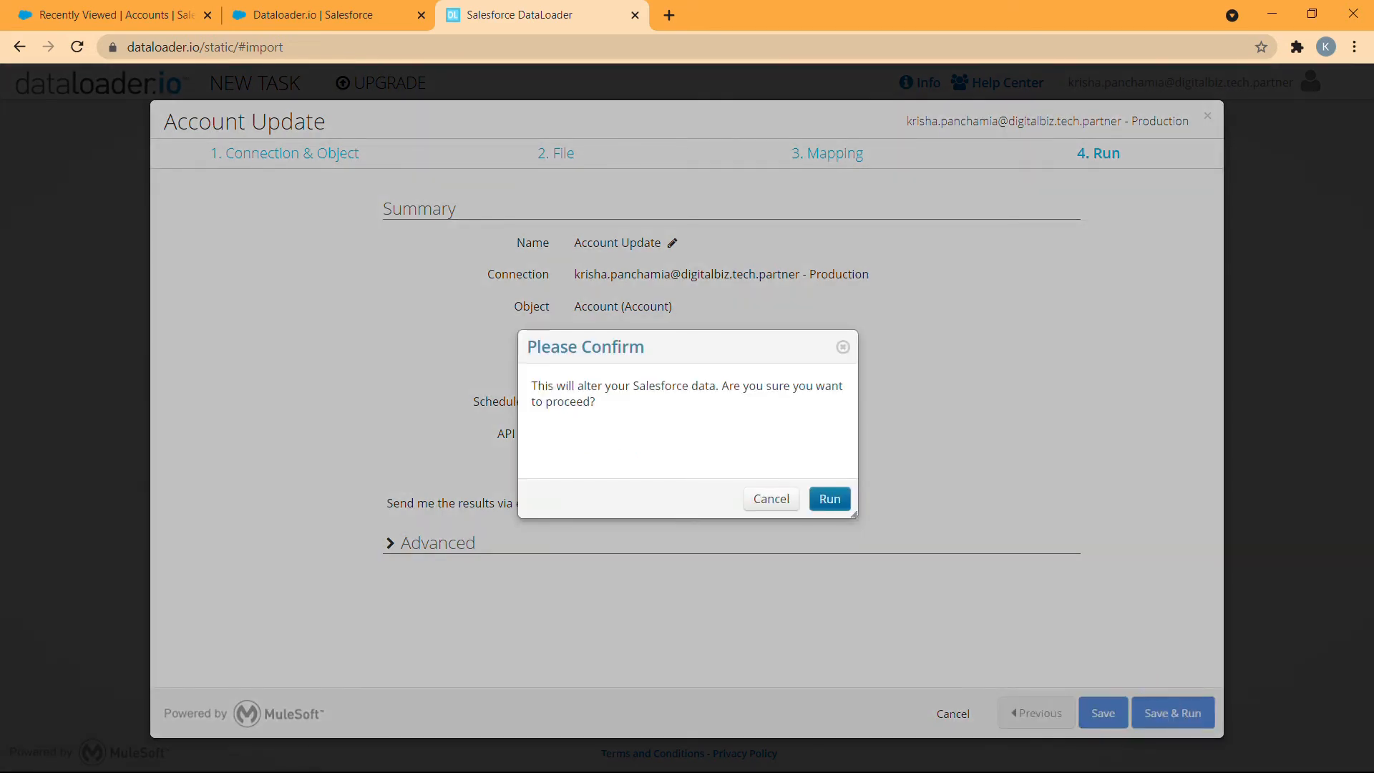
click(828, 496)
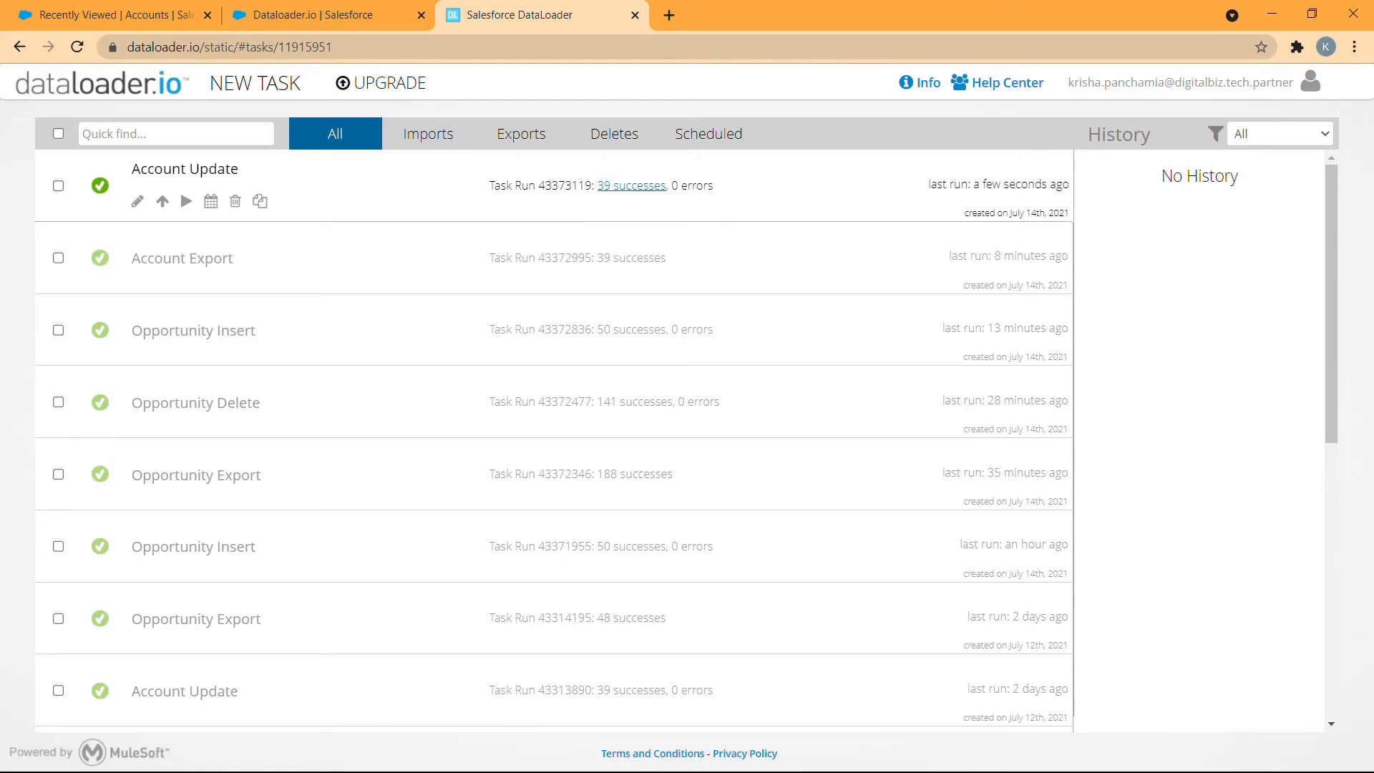
Switch to Salesforce, reload the accounts list and check the Account Site values in the All Accounts view
click(110, 14)
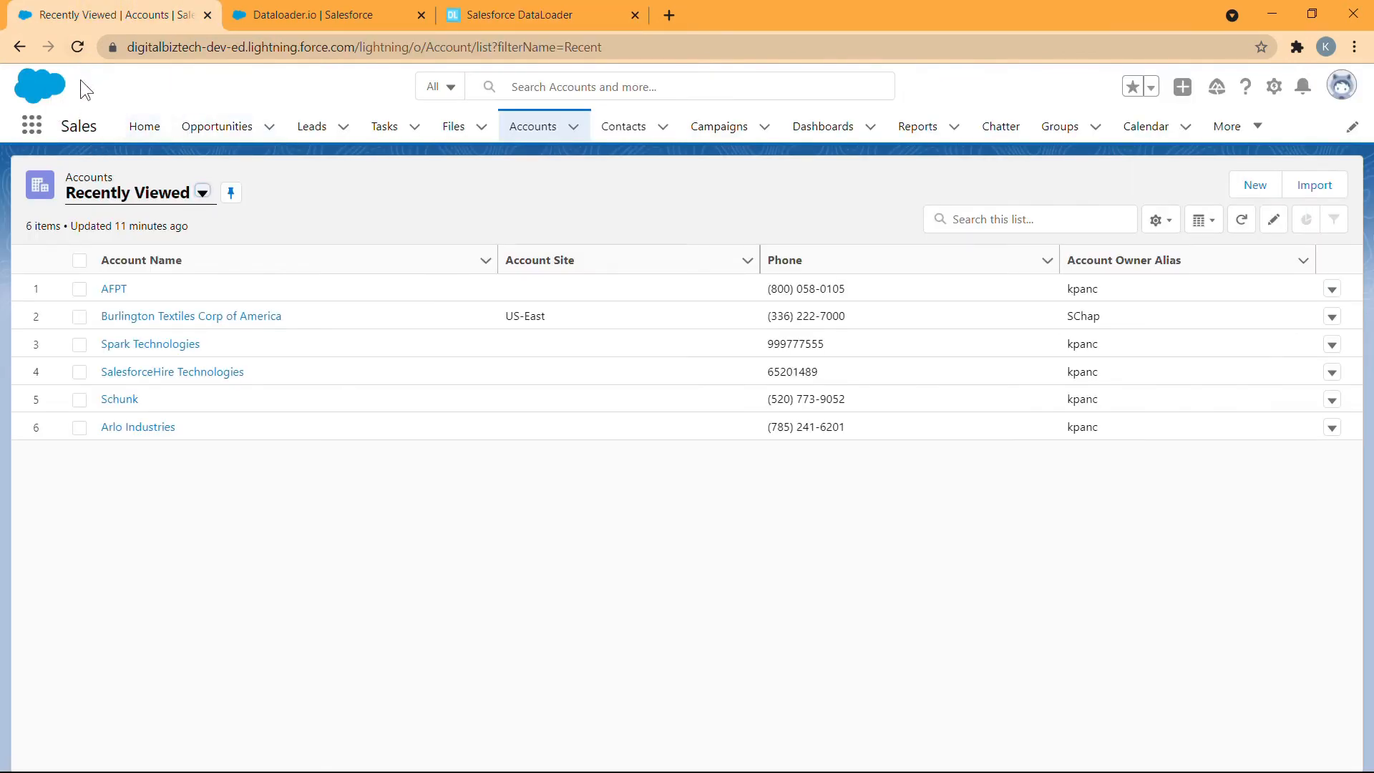
click(78, 47)
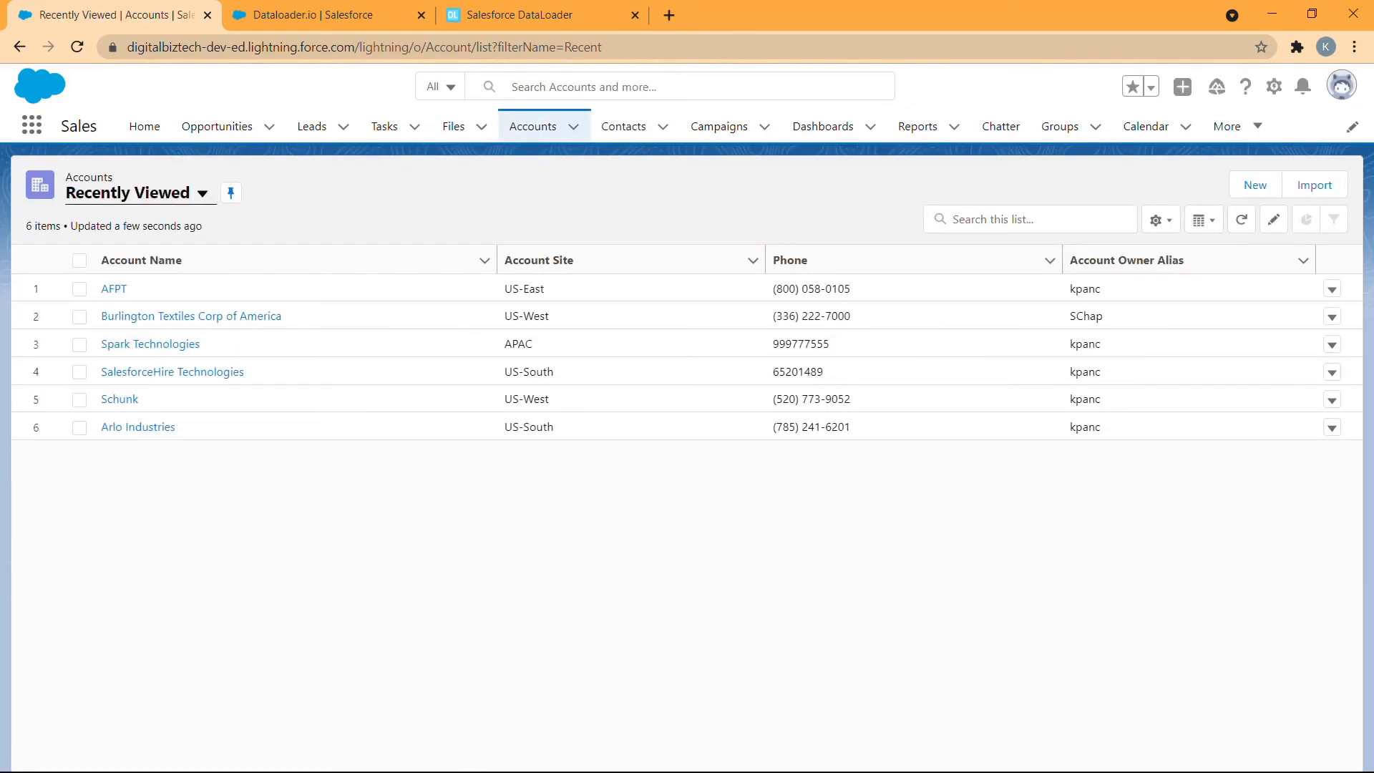
click(202, 194)
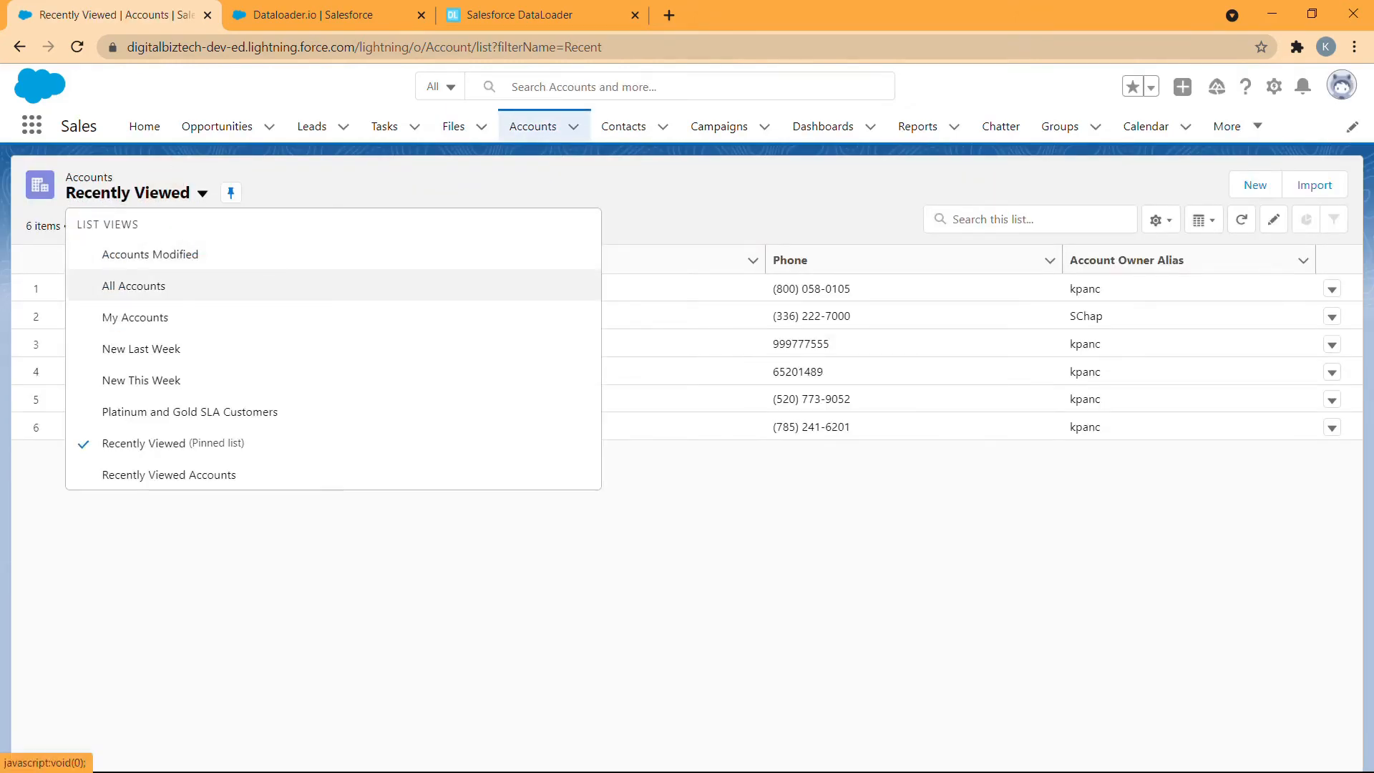
click(156, 289)
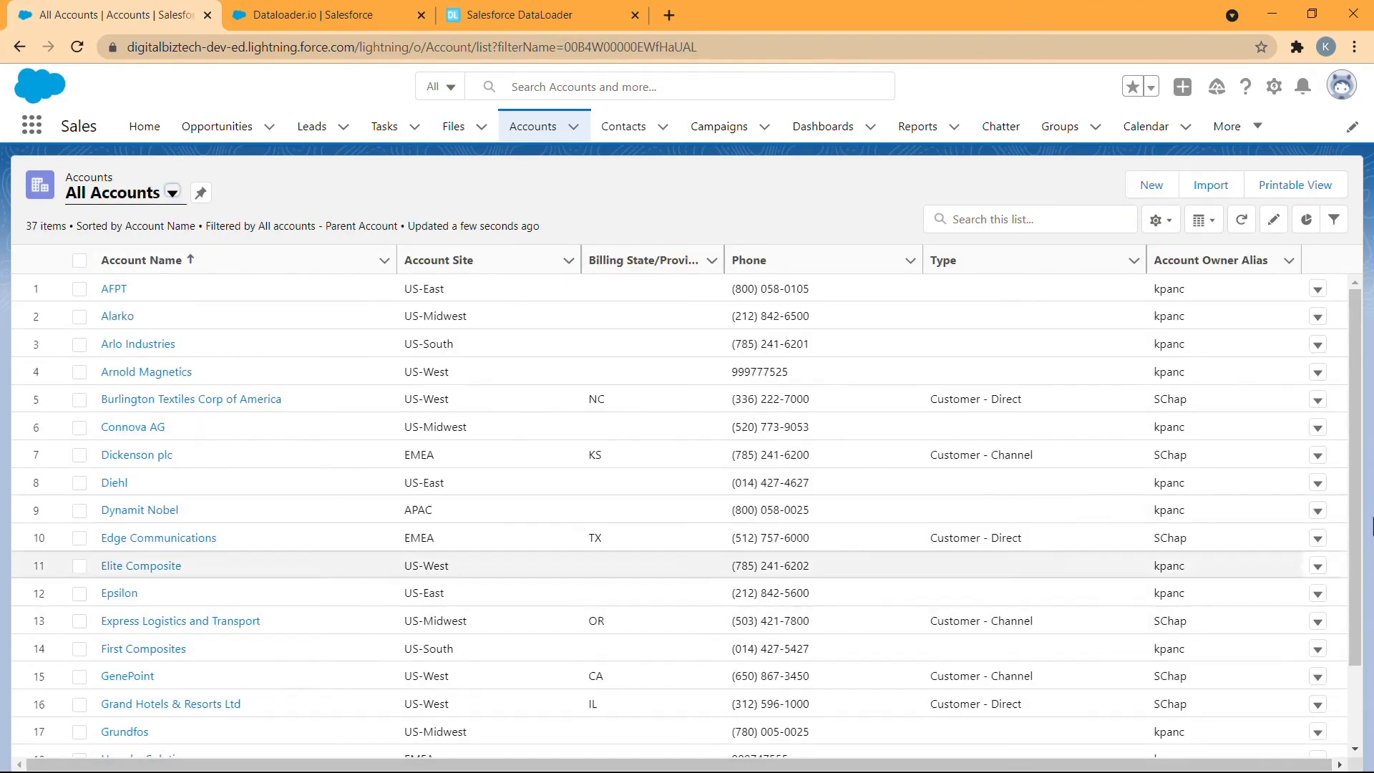
drag(1351, 534, 1340, 373)
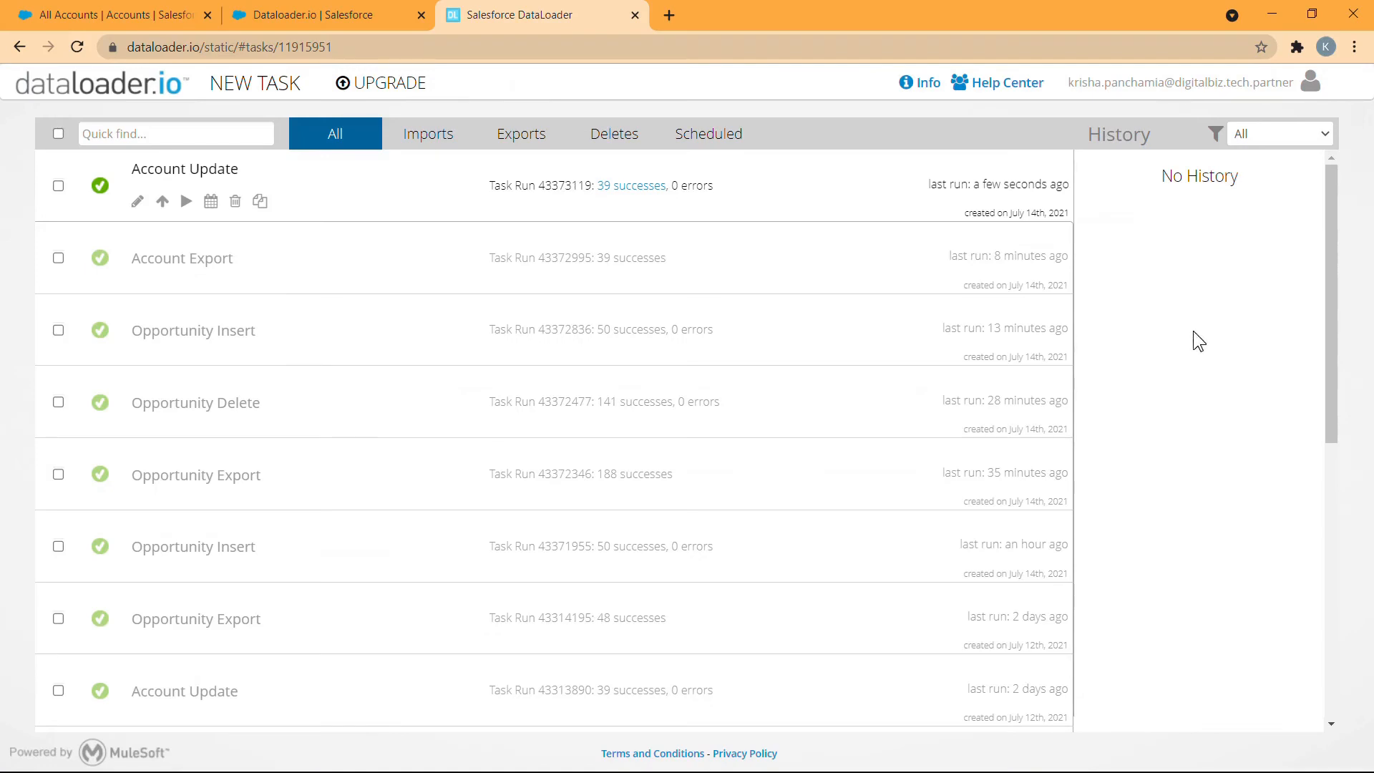
Create a new export task in dataloader.io for the Case object and proceed to its field selection
click(255, 83)
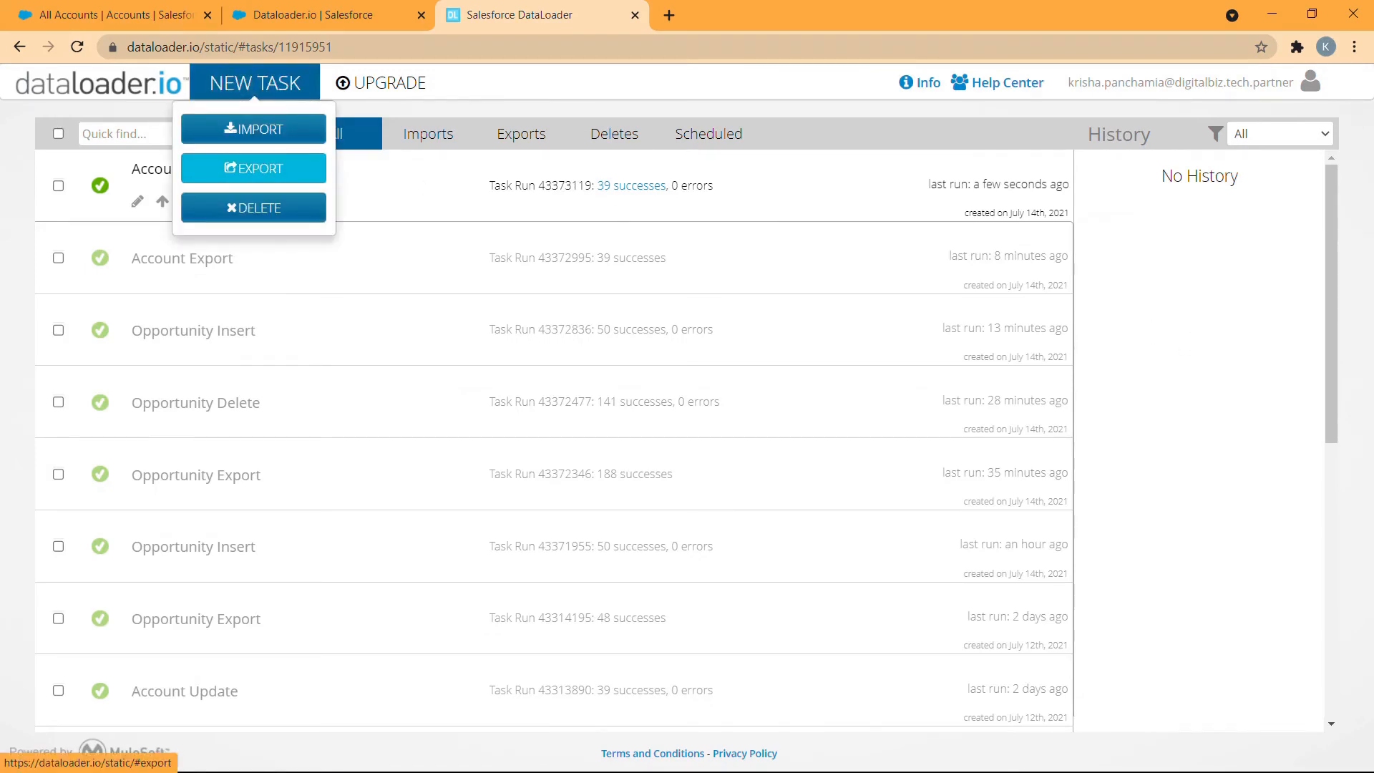
click(265, 169)
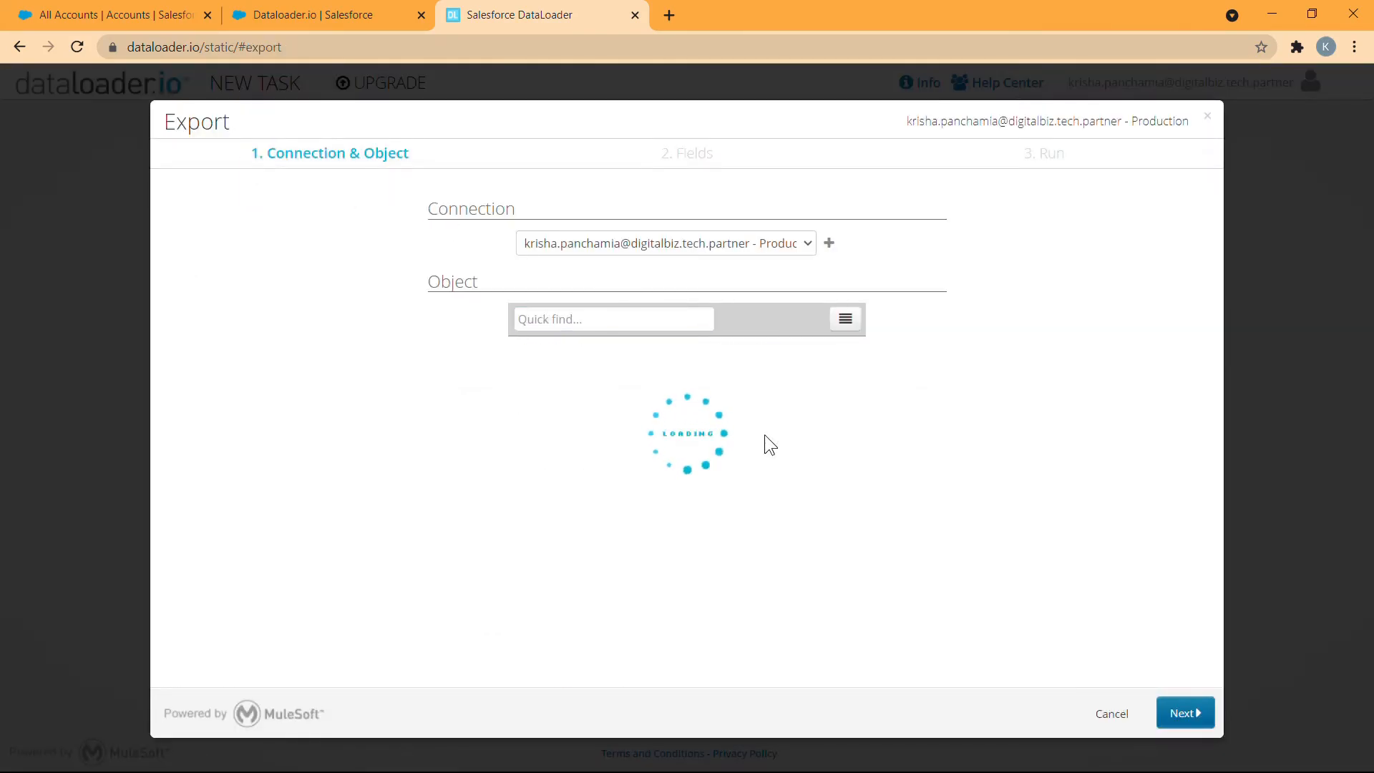
text(Cases)
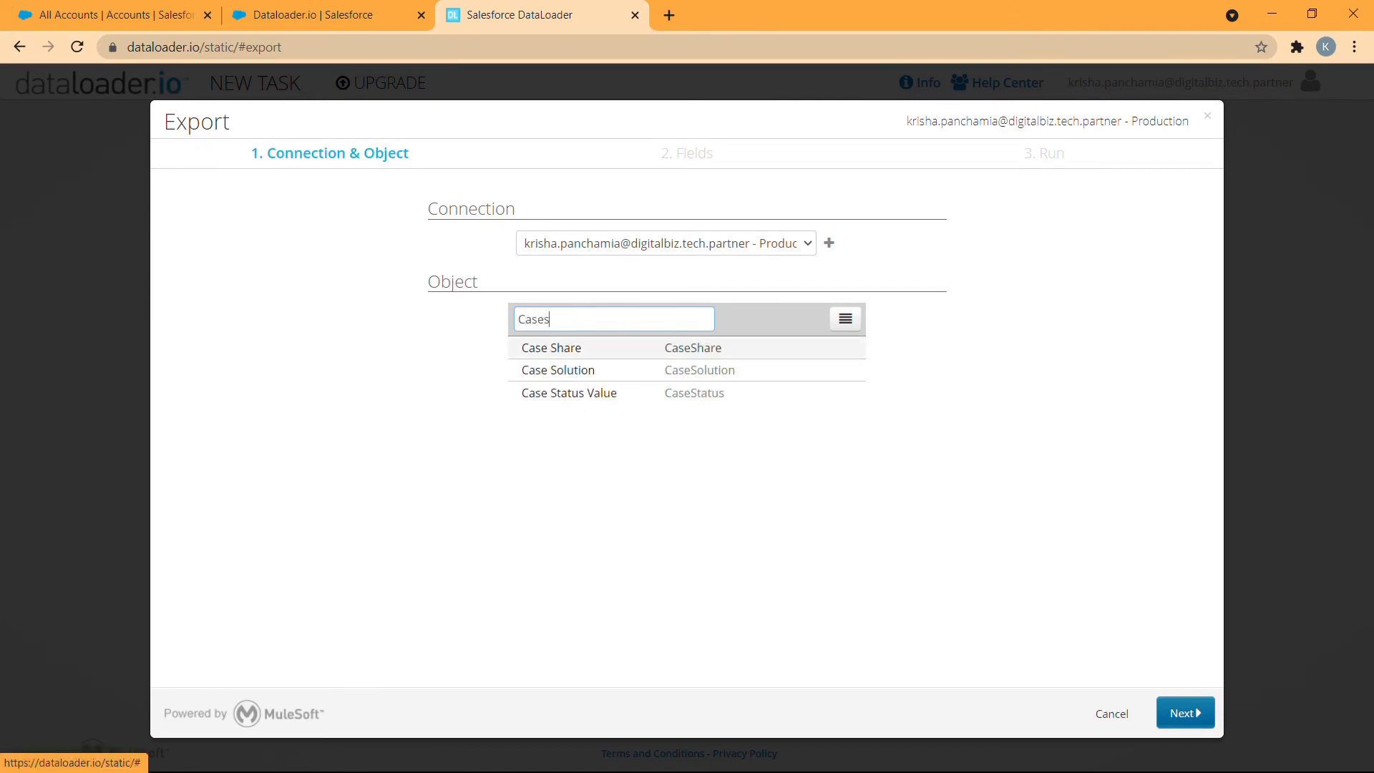
click(614, 347)
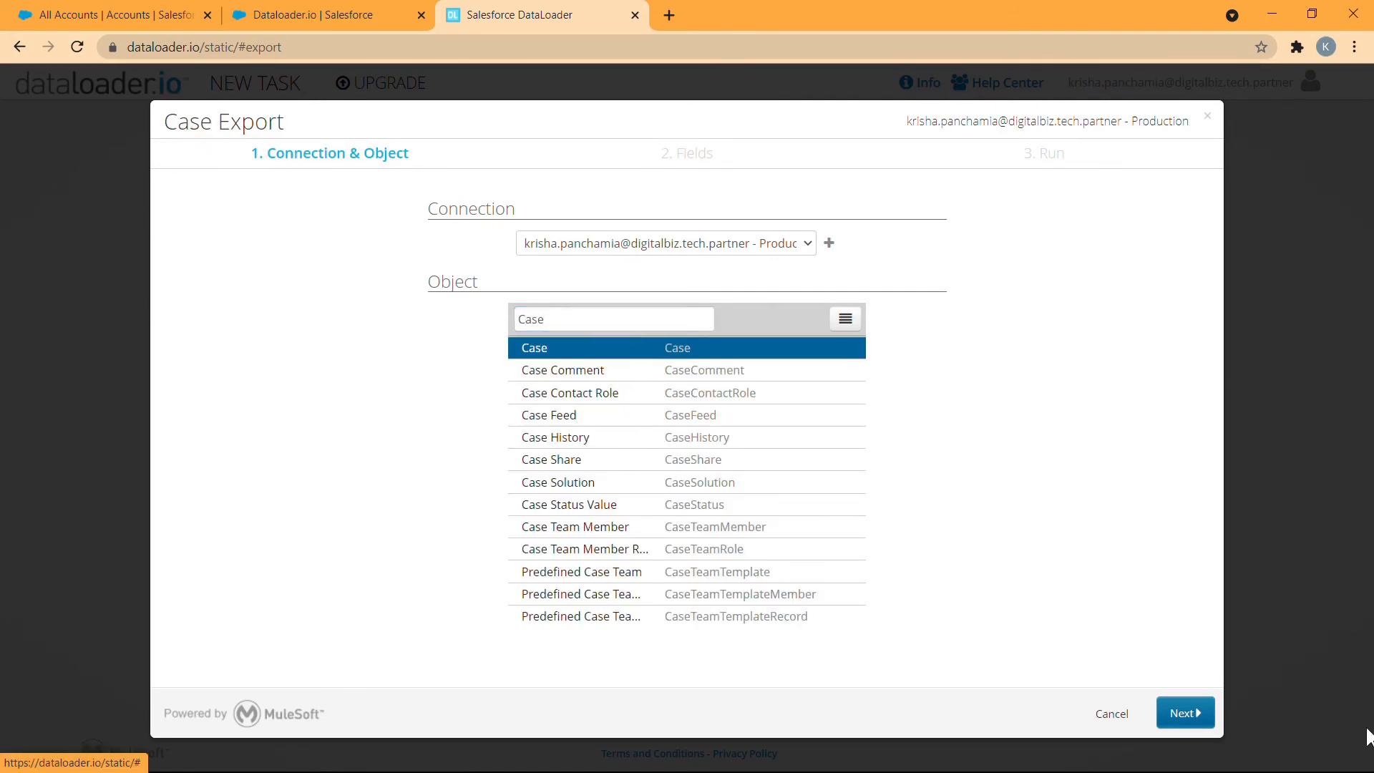
click(1177, 707)
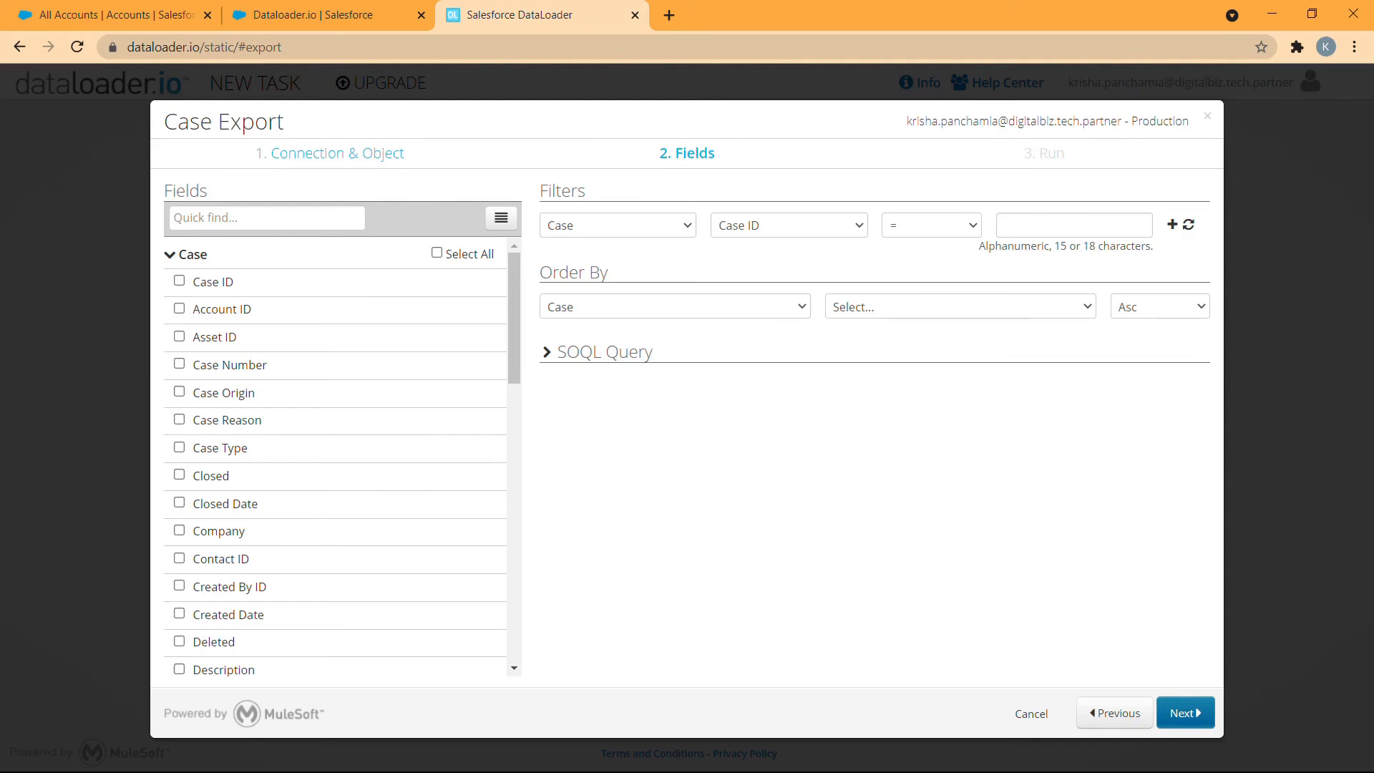
Include the Case ID, Case Type, Closed, Description, Name and Escalated fields in the Case export
click(178, 281)
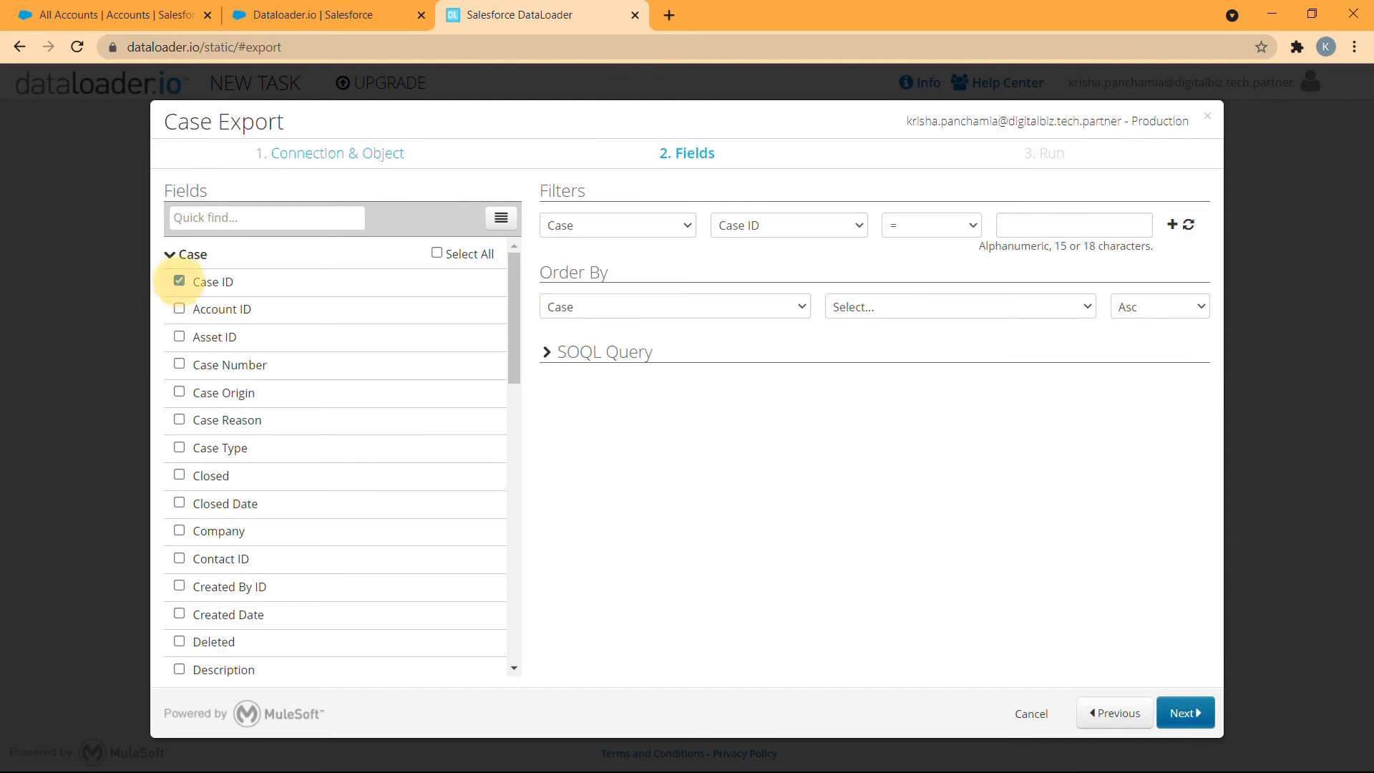
click(179, 447)
scroll(179, 447, down, 3)
click(179, 296)
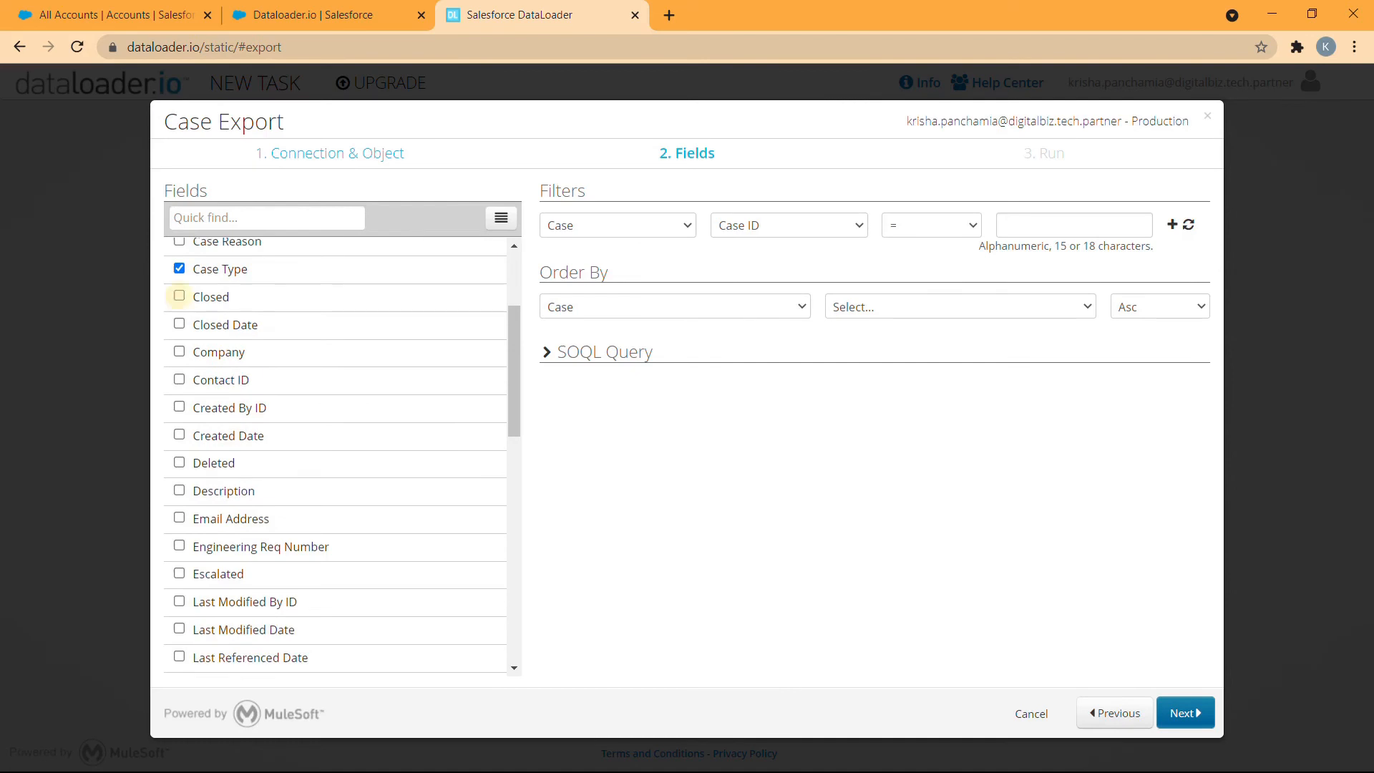
scroll(179, 296, down, 3)
click(179, 312)
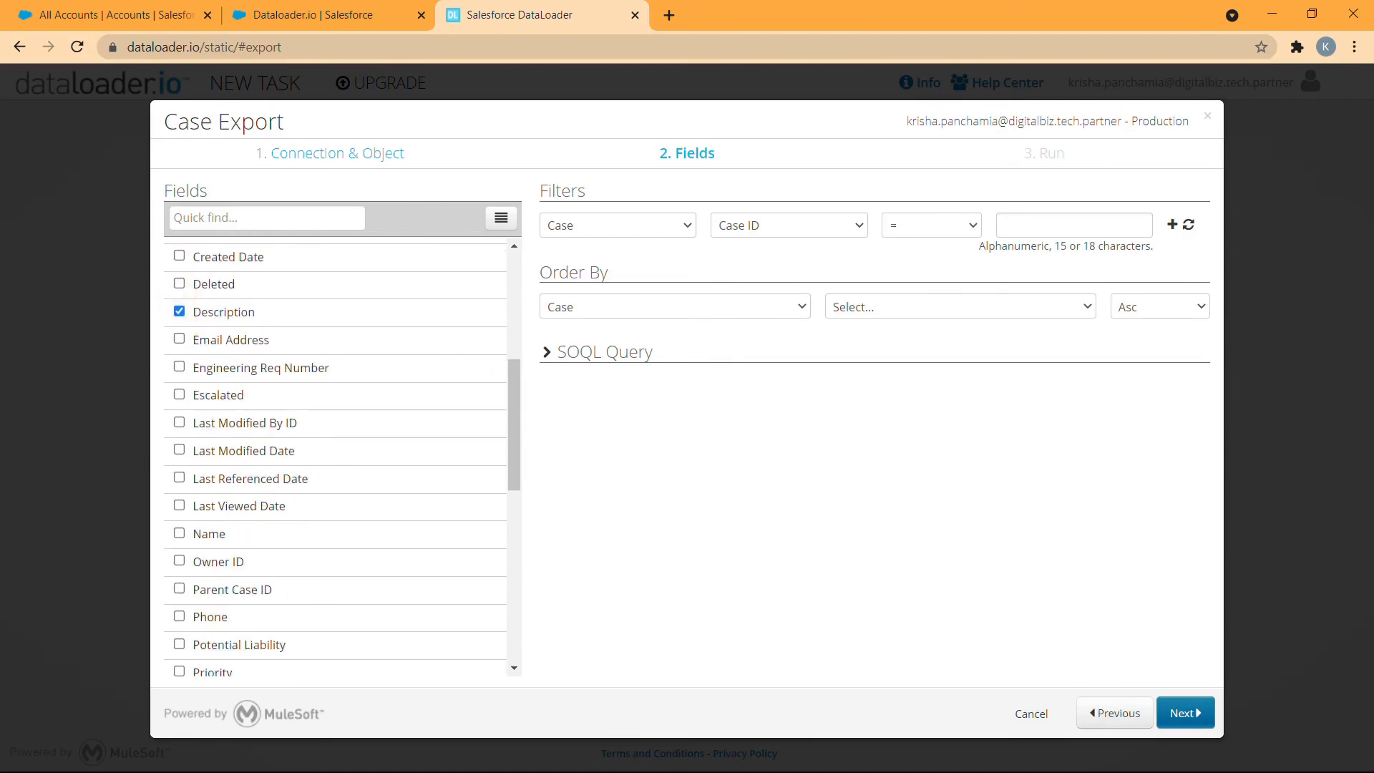
click(179, 534)
click(179, 395)
Add the Phone, Status and Priority fields to the Case export
scroll(179, 395, down, 3)
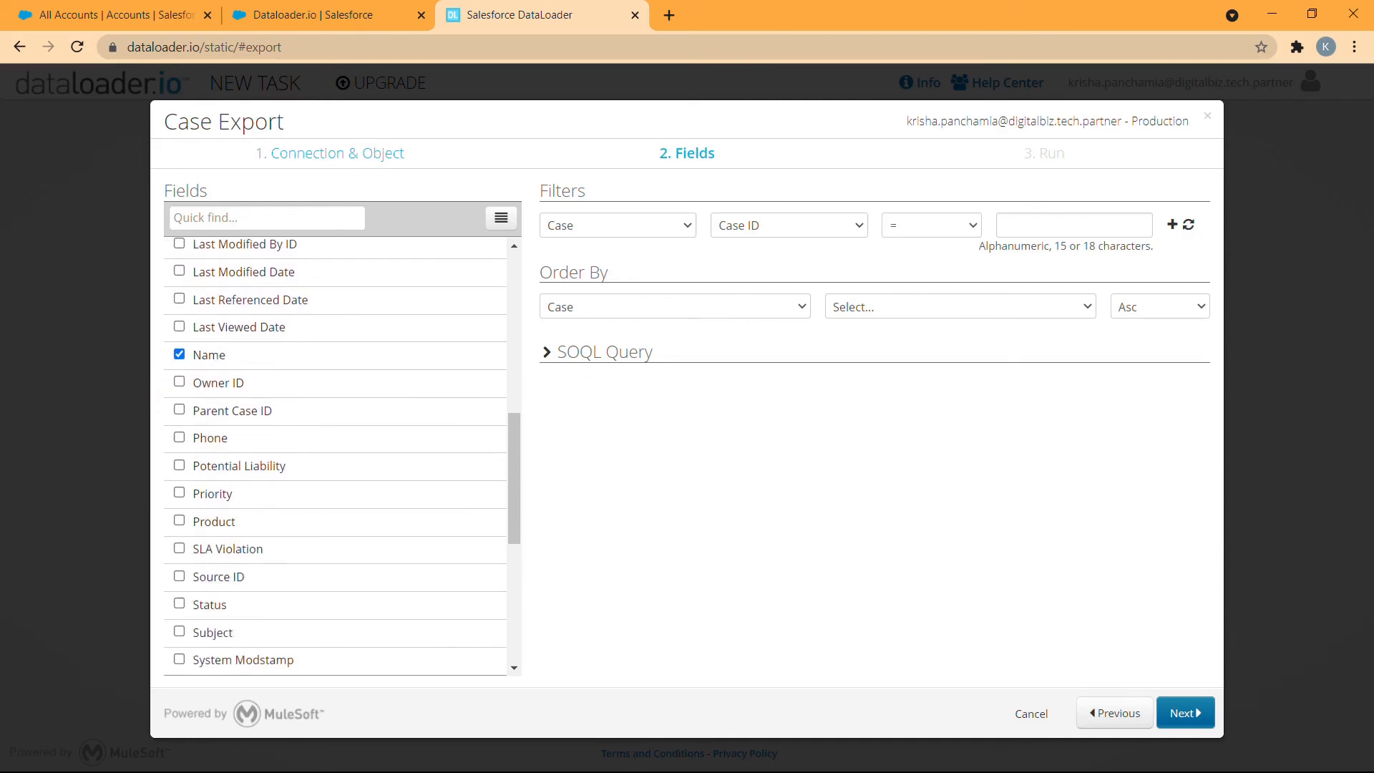
click(179, 437)
scroll(179, 437, down, 3)
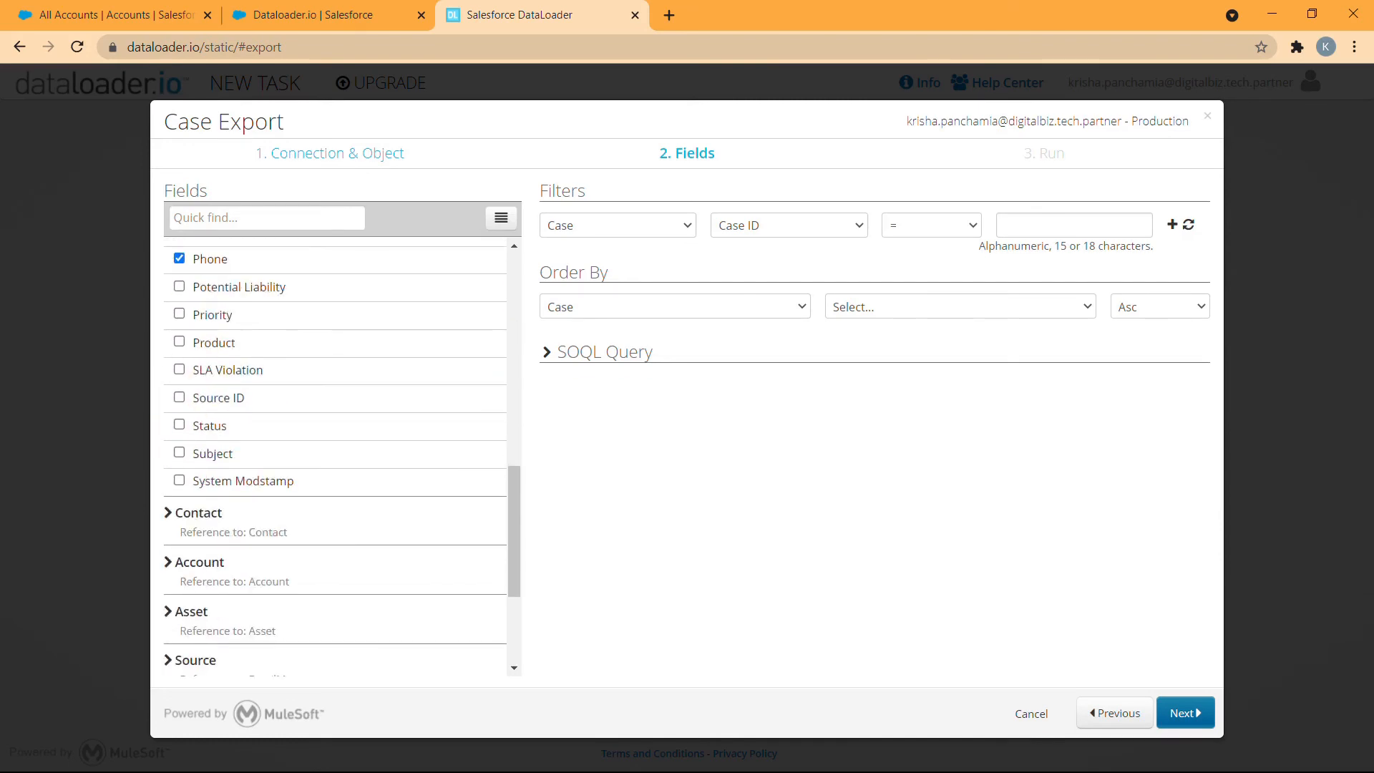
click(179, 425)
scroll(179, 425, up, 2)
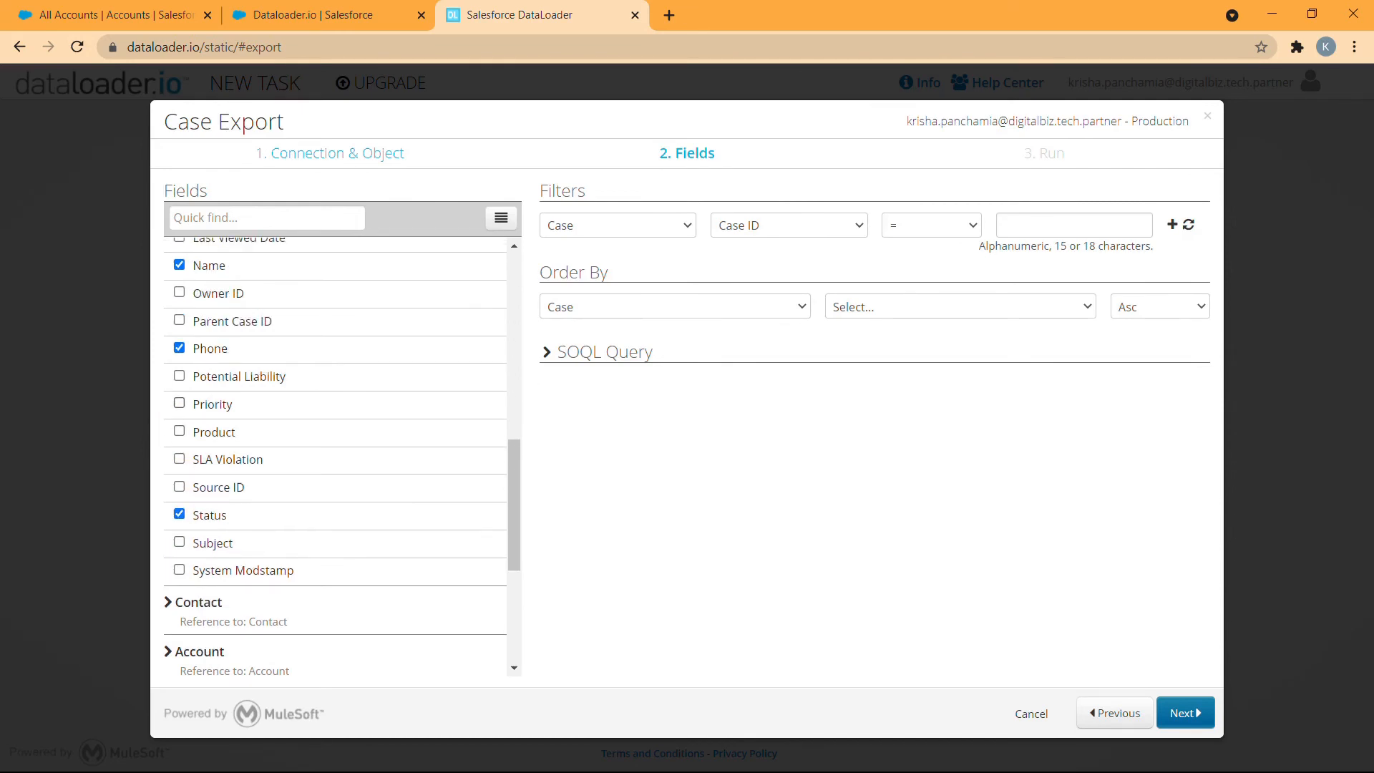
click(179, 403)
Expand the SOQL query of the Case export and examine the available filter and sort fields
click(604, 352)
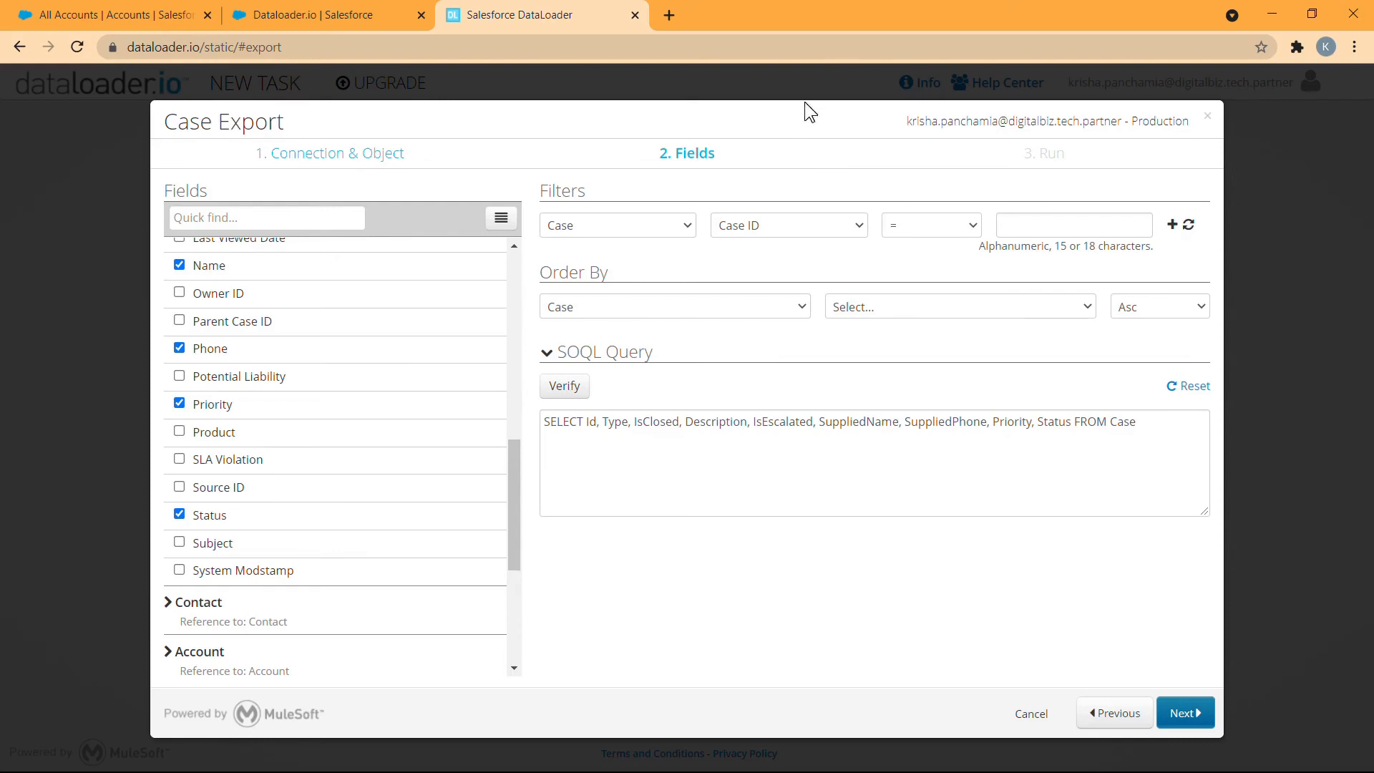
click(779, 226)
click(781, 227)
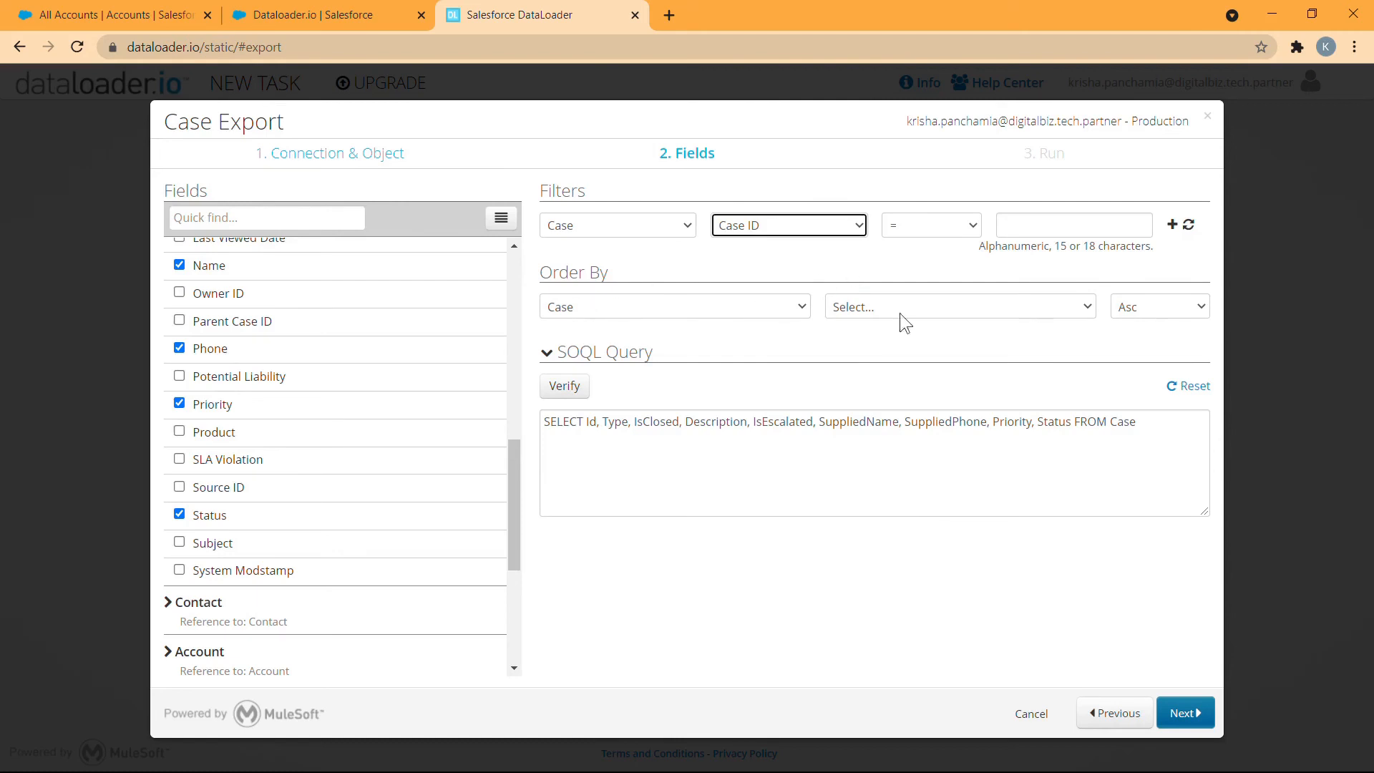
click(993, 315)
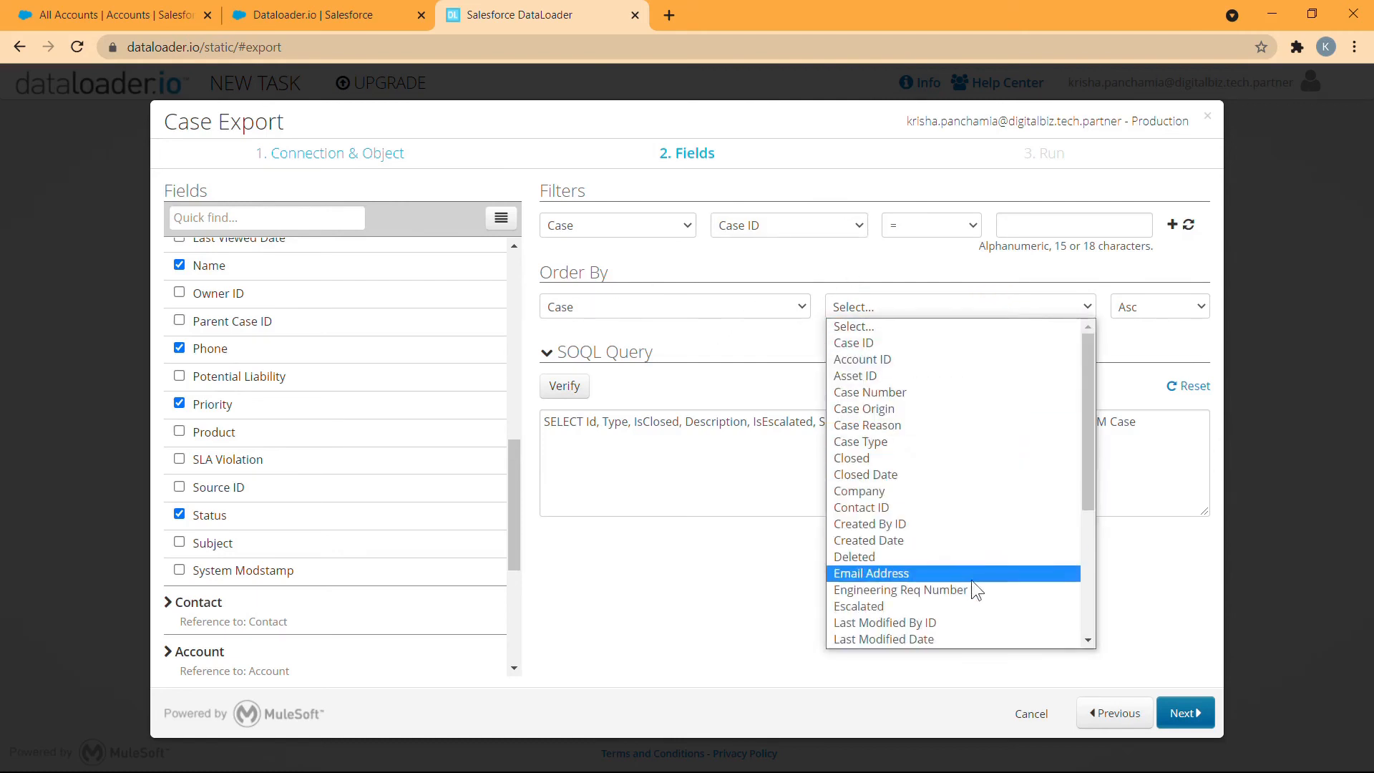
click(731, 328)
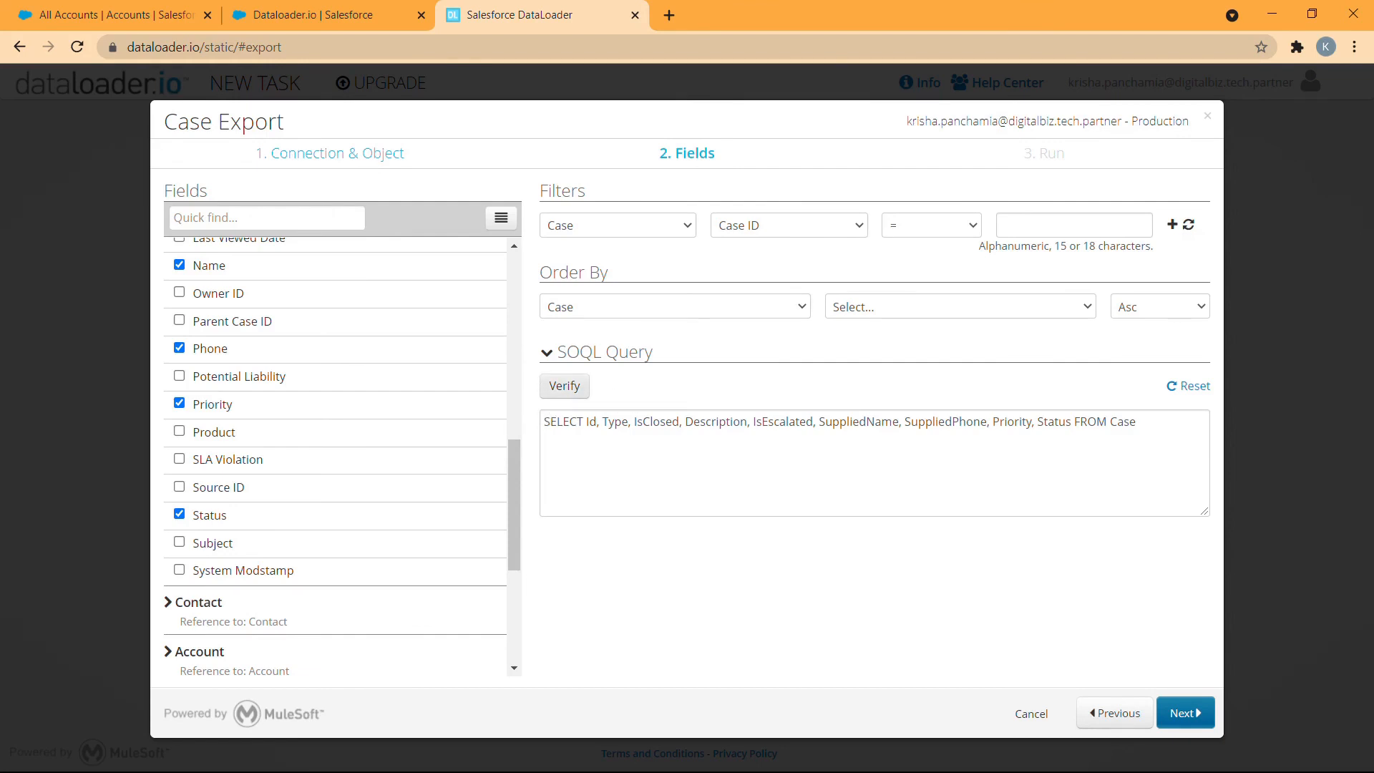
Append WHERE Priority ='Medium' to the Case export's SOQL query and verify the query
click(715, 448)
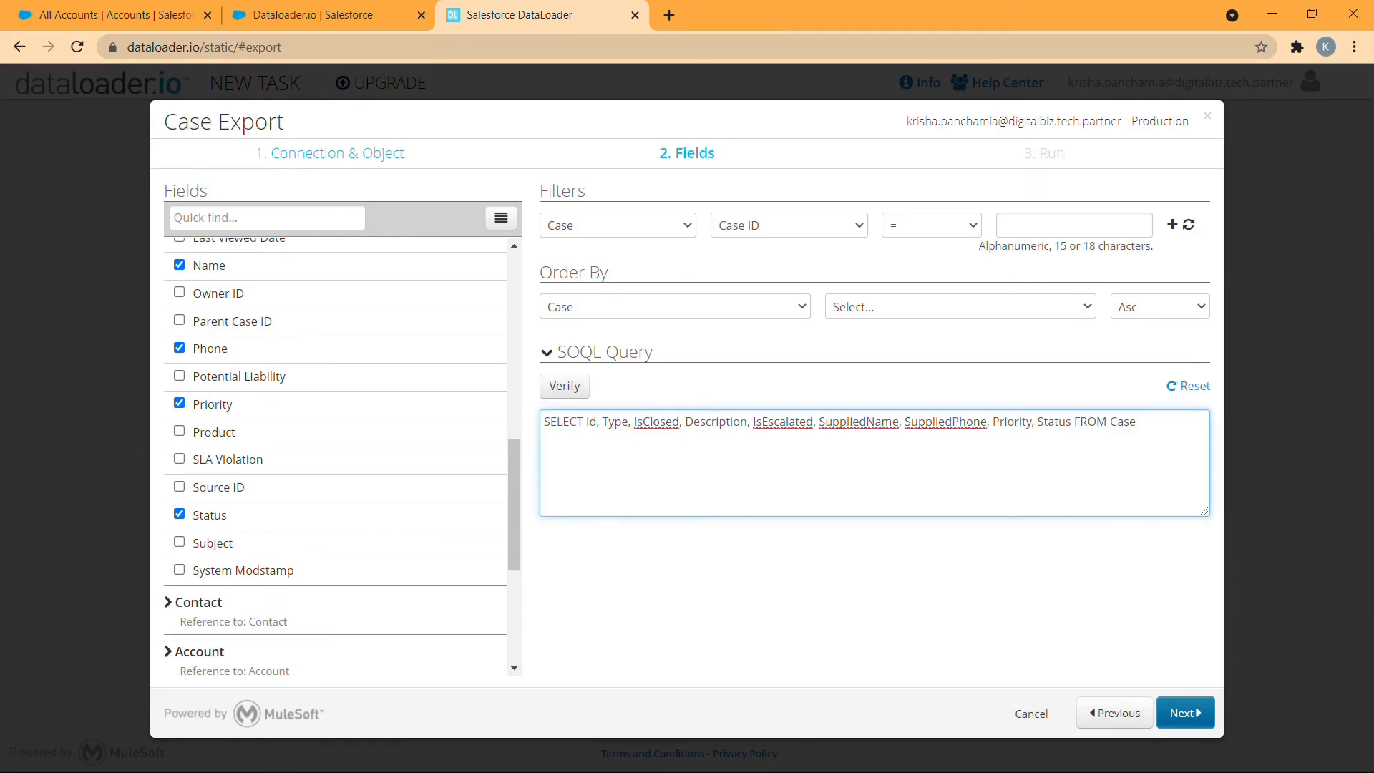
text(WHERE Priority ='Medium)
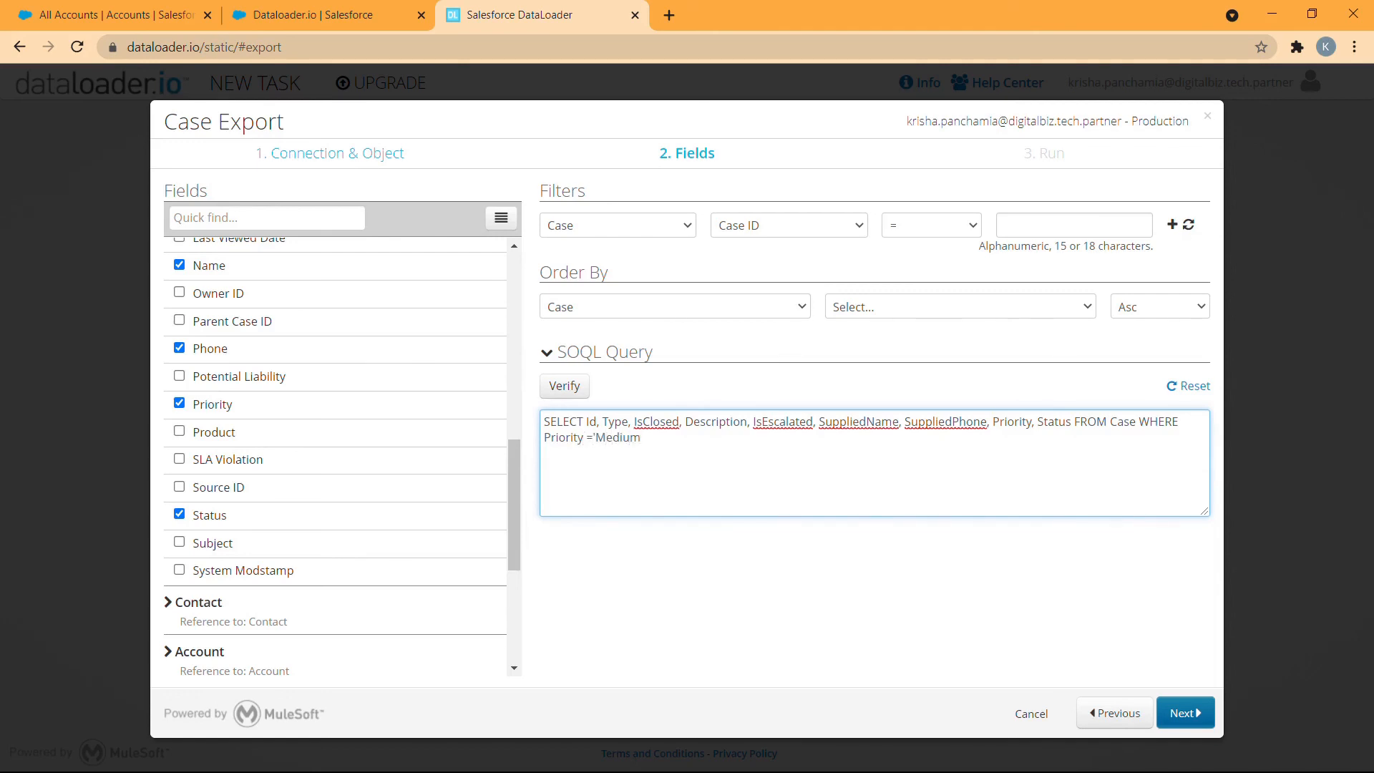
click(565, 385)
click(823, 499)
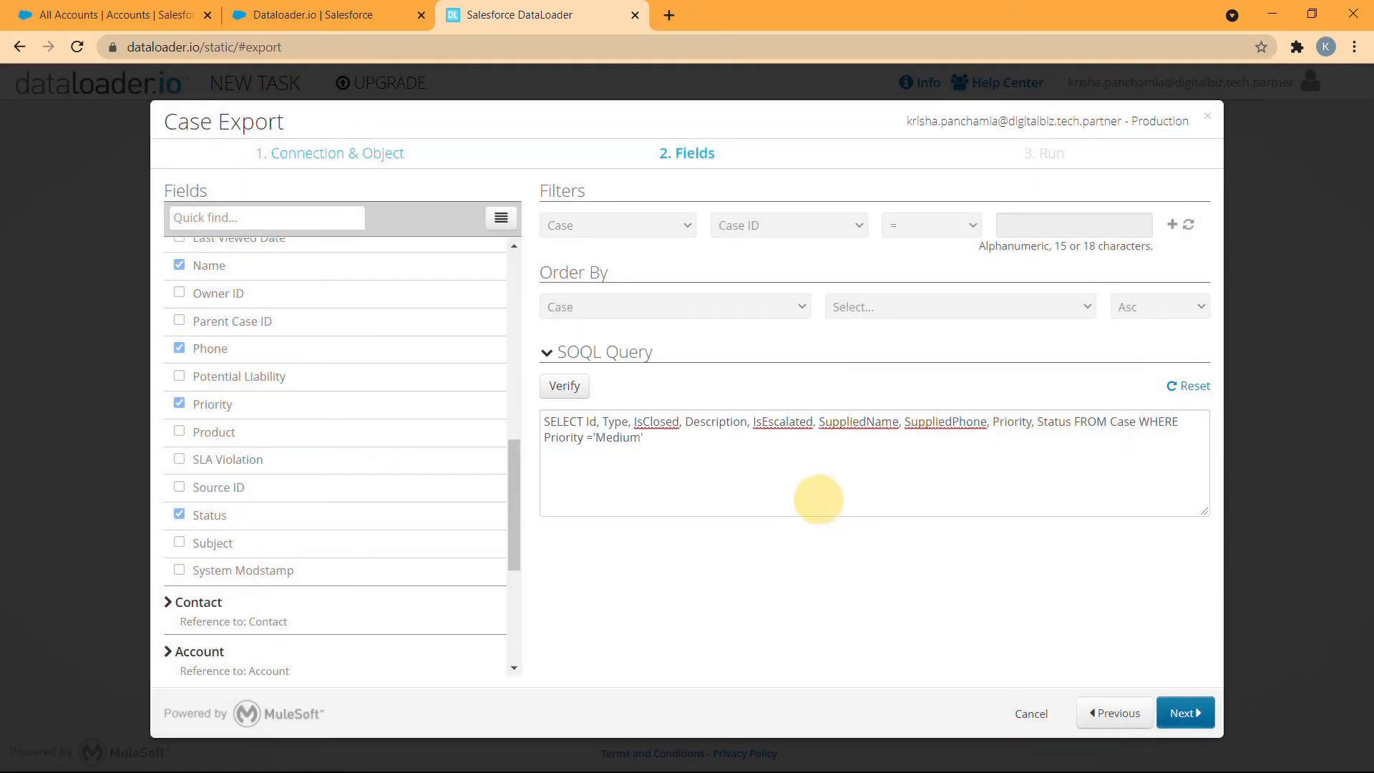
click(565, 386)
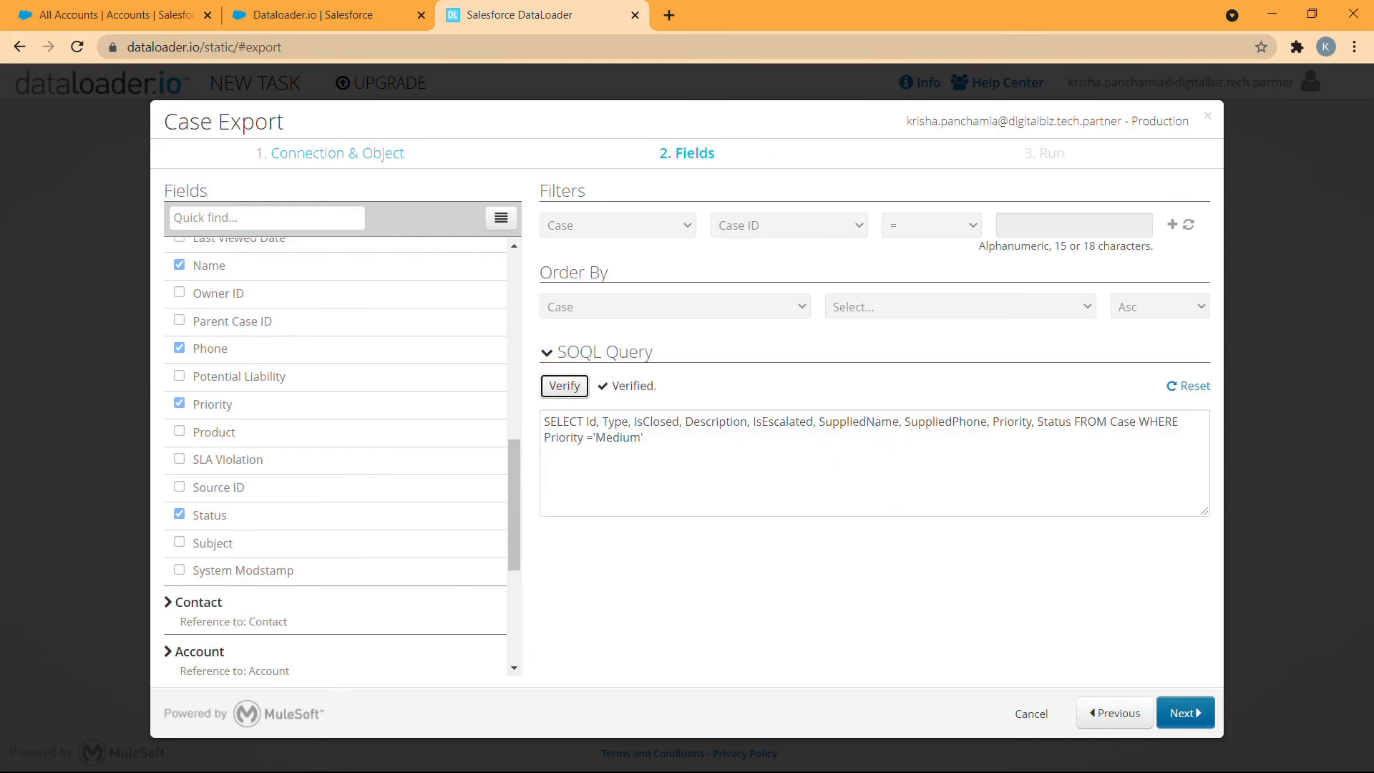
Review the advanced options in the Case export's summary, and save and run the export task
click(1185, 713)
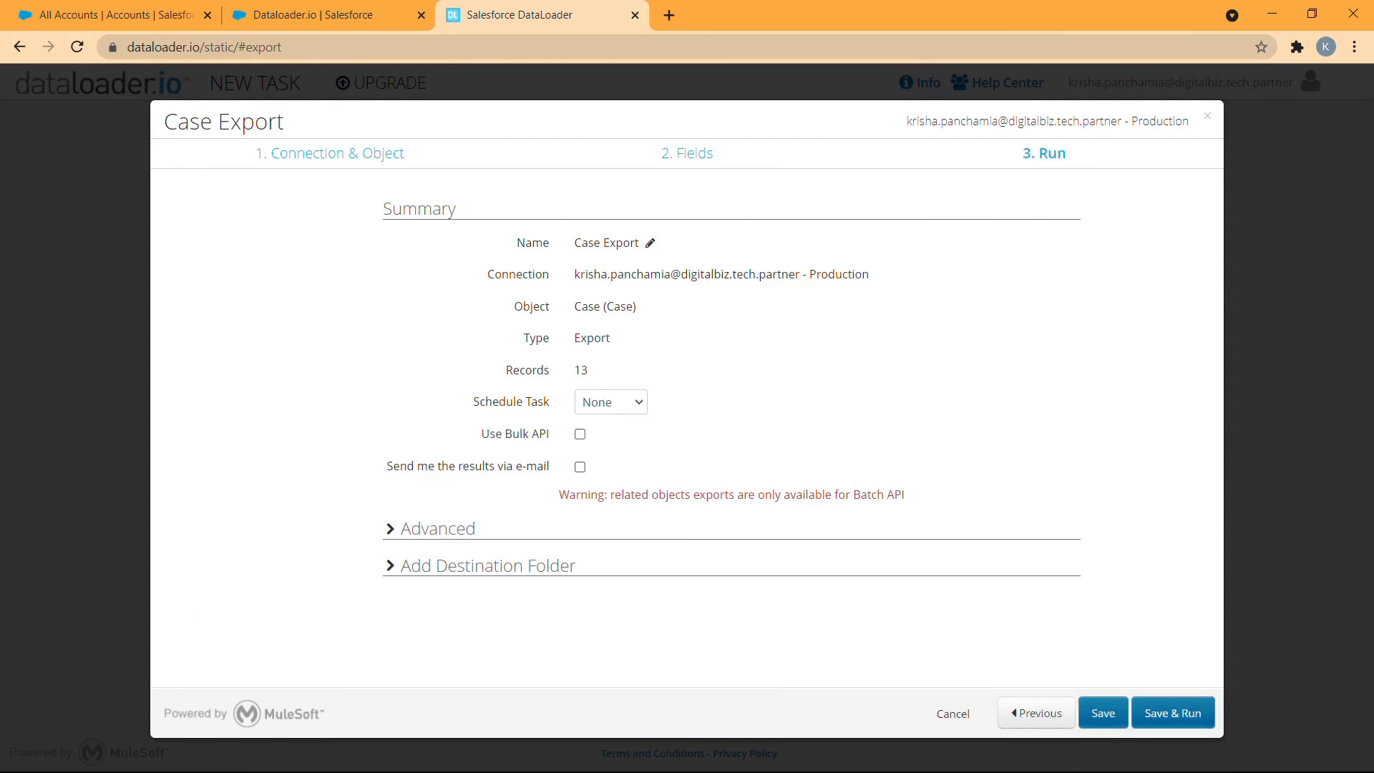
click(433, 528)
scroll(501, 530, down, 2)
click(442, 641)
scroll(578, 581, down, 4)
click(413, 376)
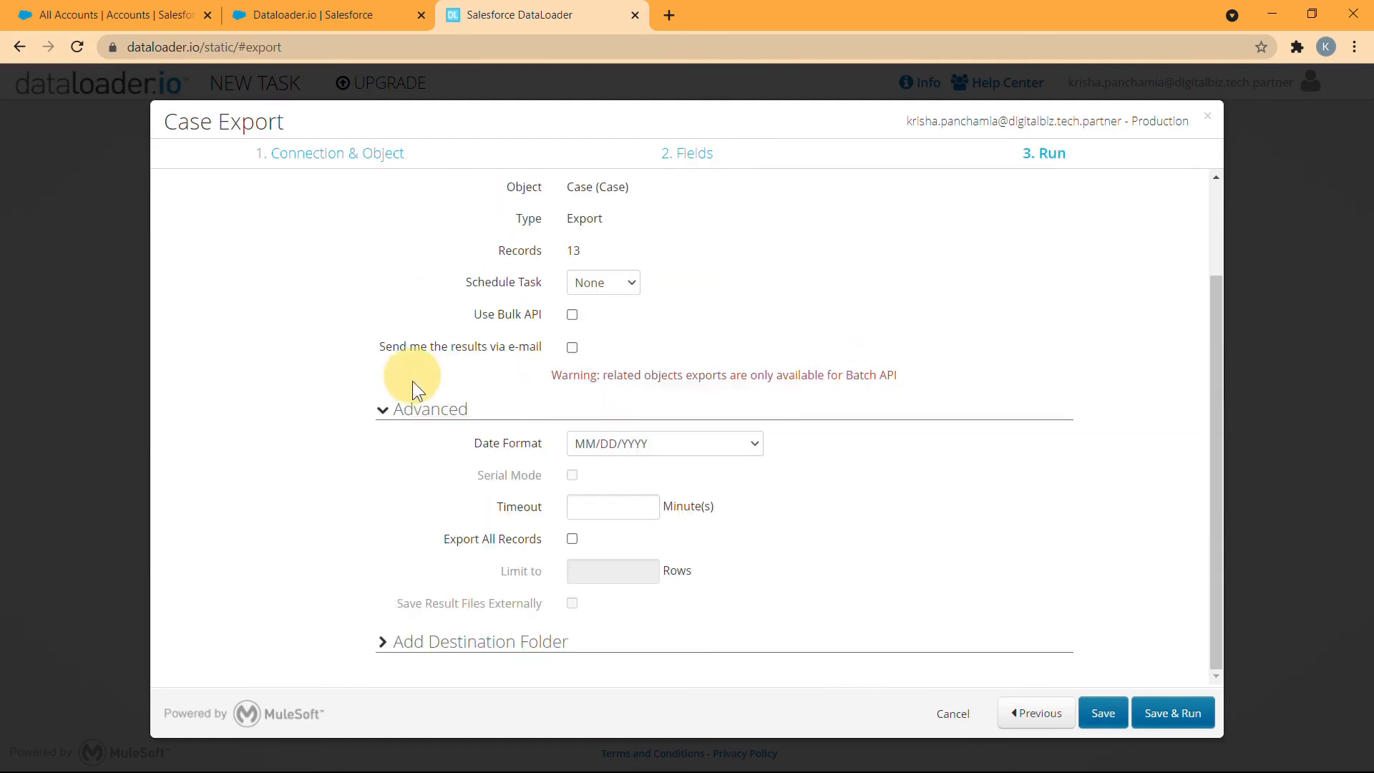
scroll(415, 390, up, 2)
click(430, 528)
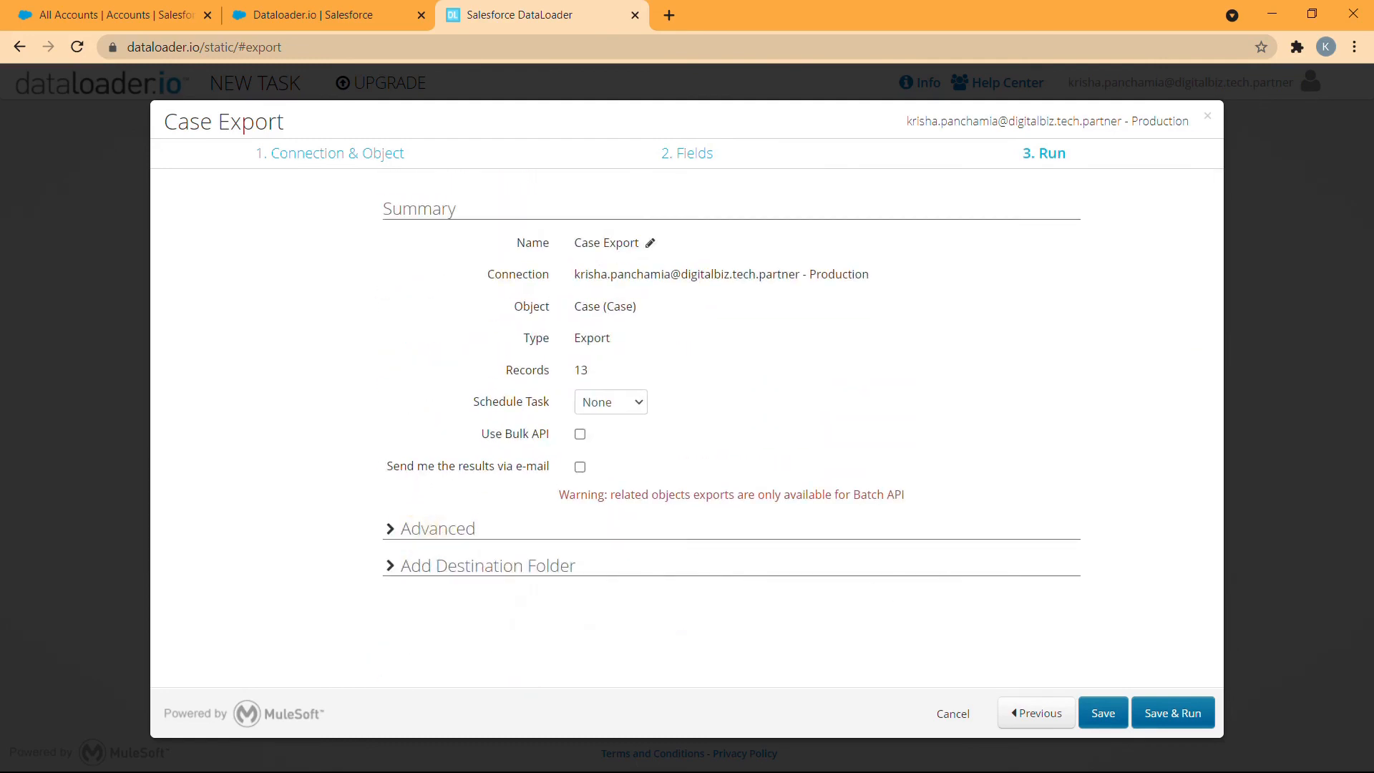
click(1160, 714)
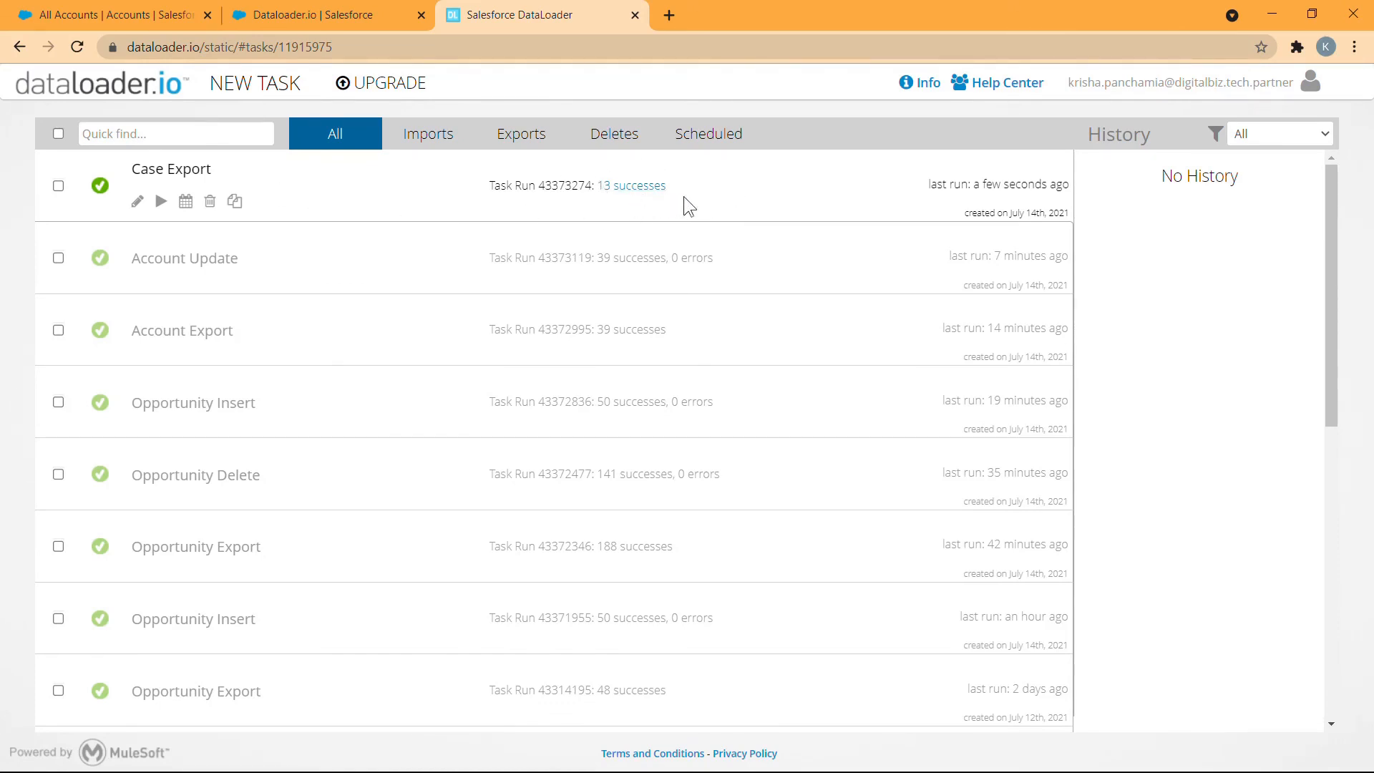
Download the successful records of the Case Export run as a CSV and open the file in Excel to examine the exported cases
click(631, 186)
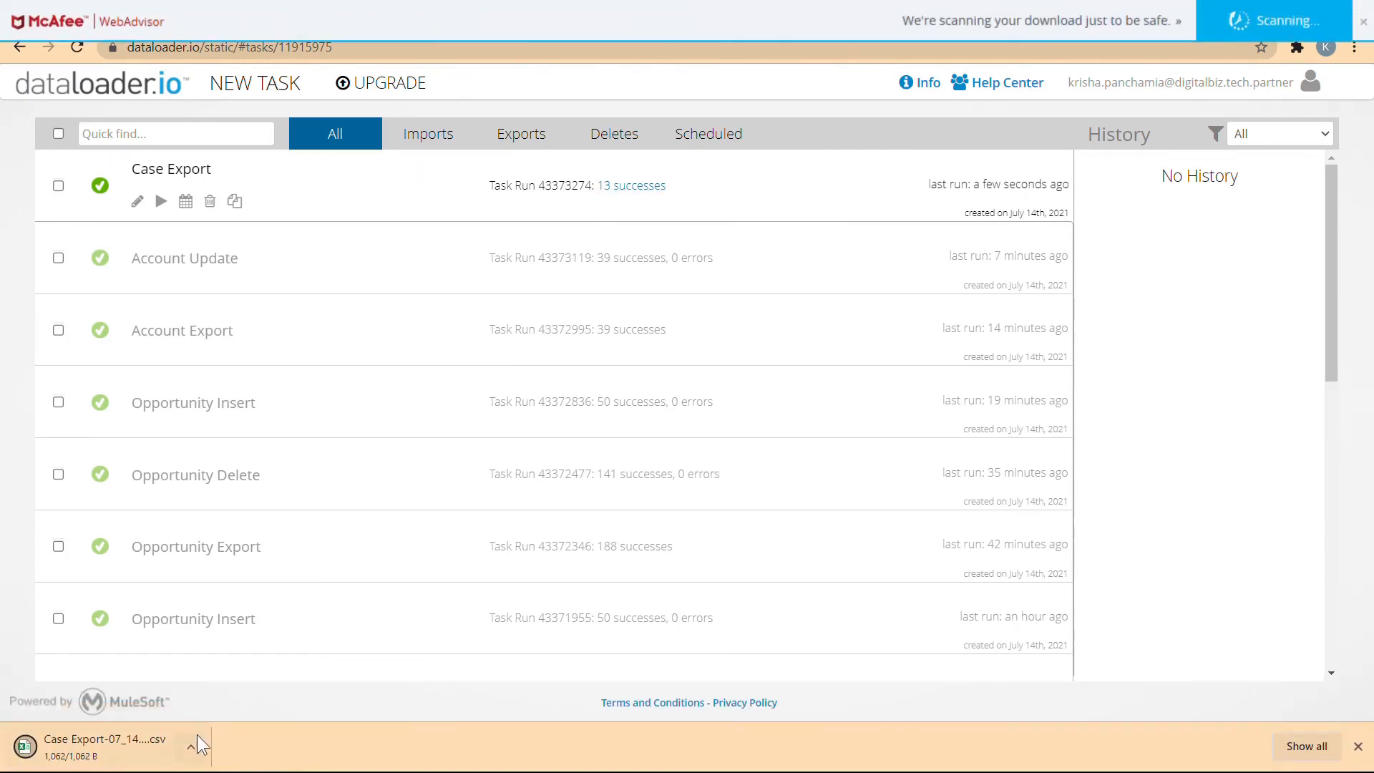
click(190, 747)
click(347, 757)
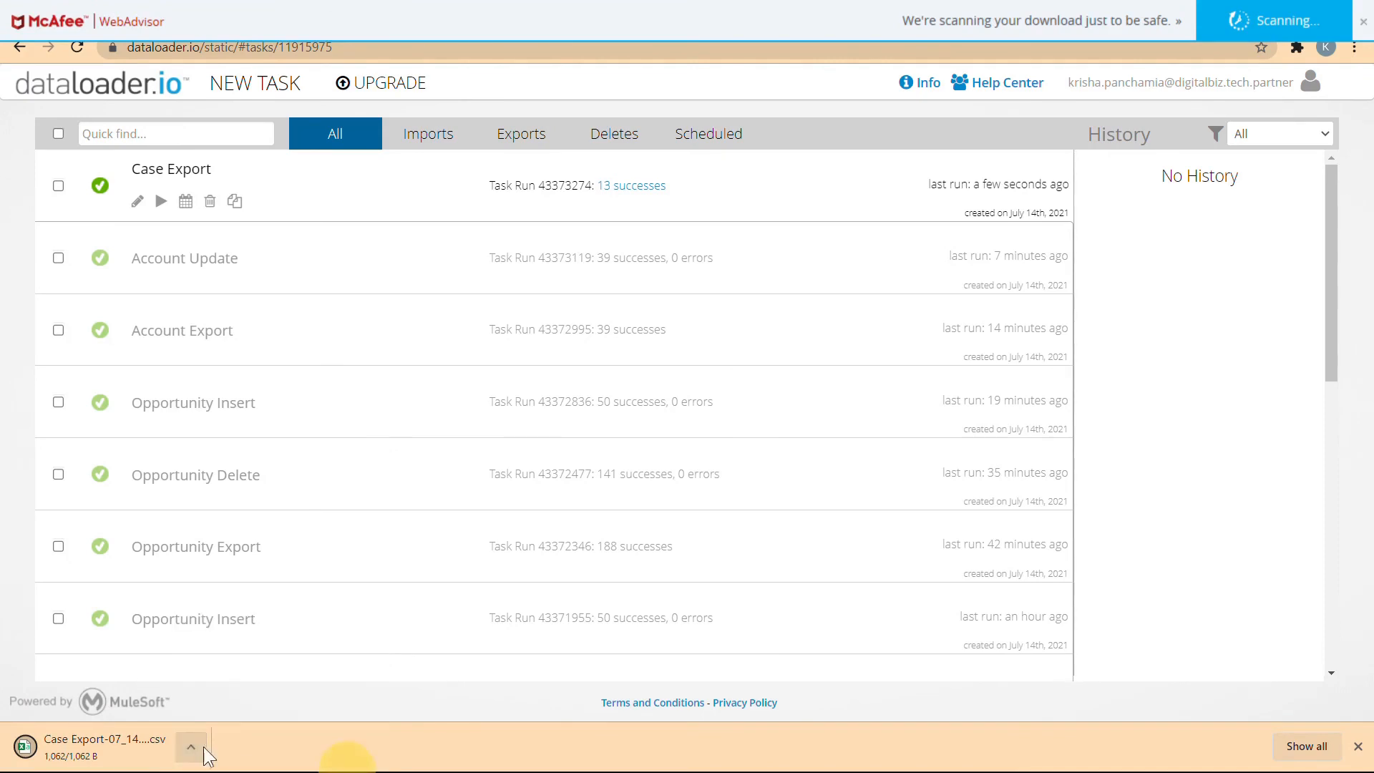
click(190, 746)
click(227, 633)
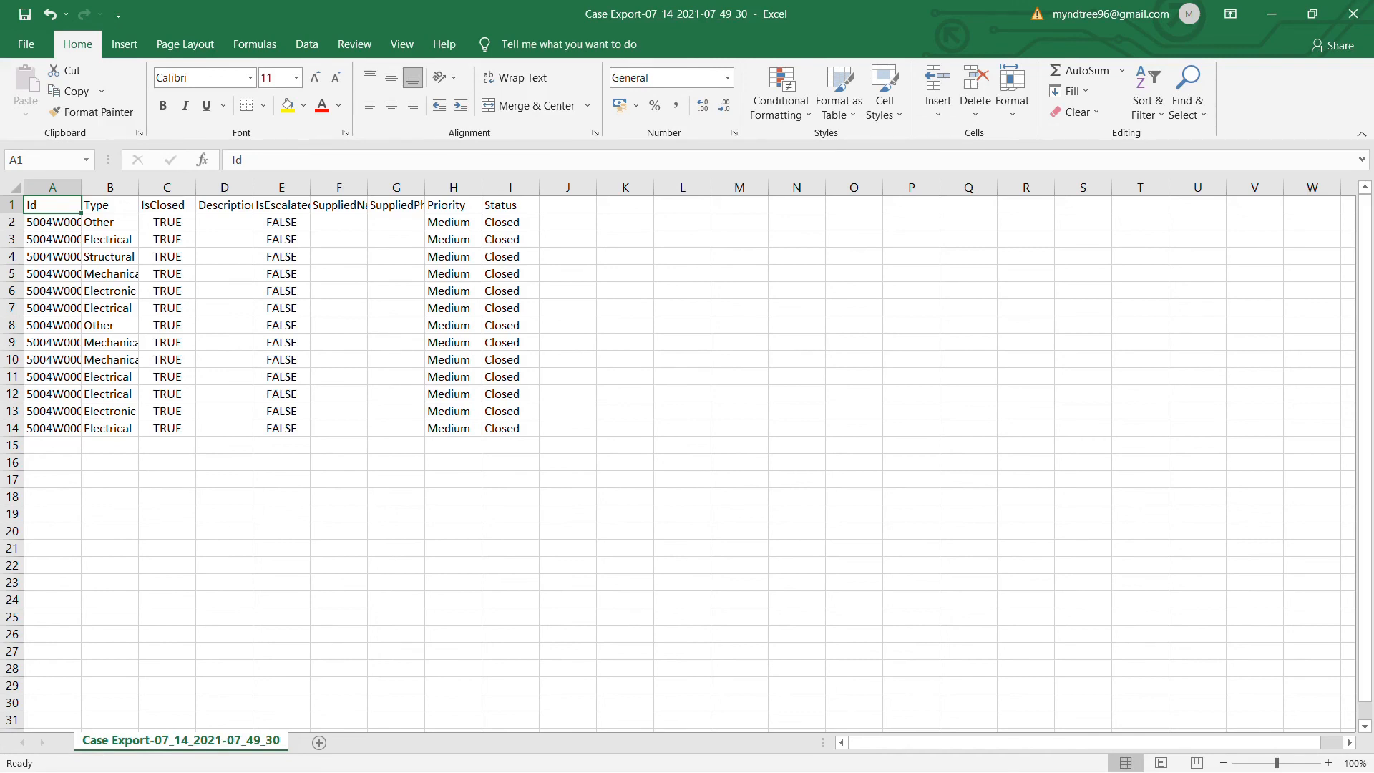
Switch back to dataloader.io, view the scheduled tasks and return to the list of all tasks
key(alt+Tab)
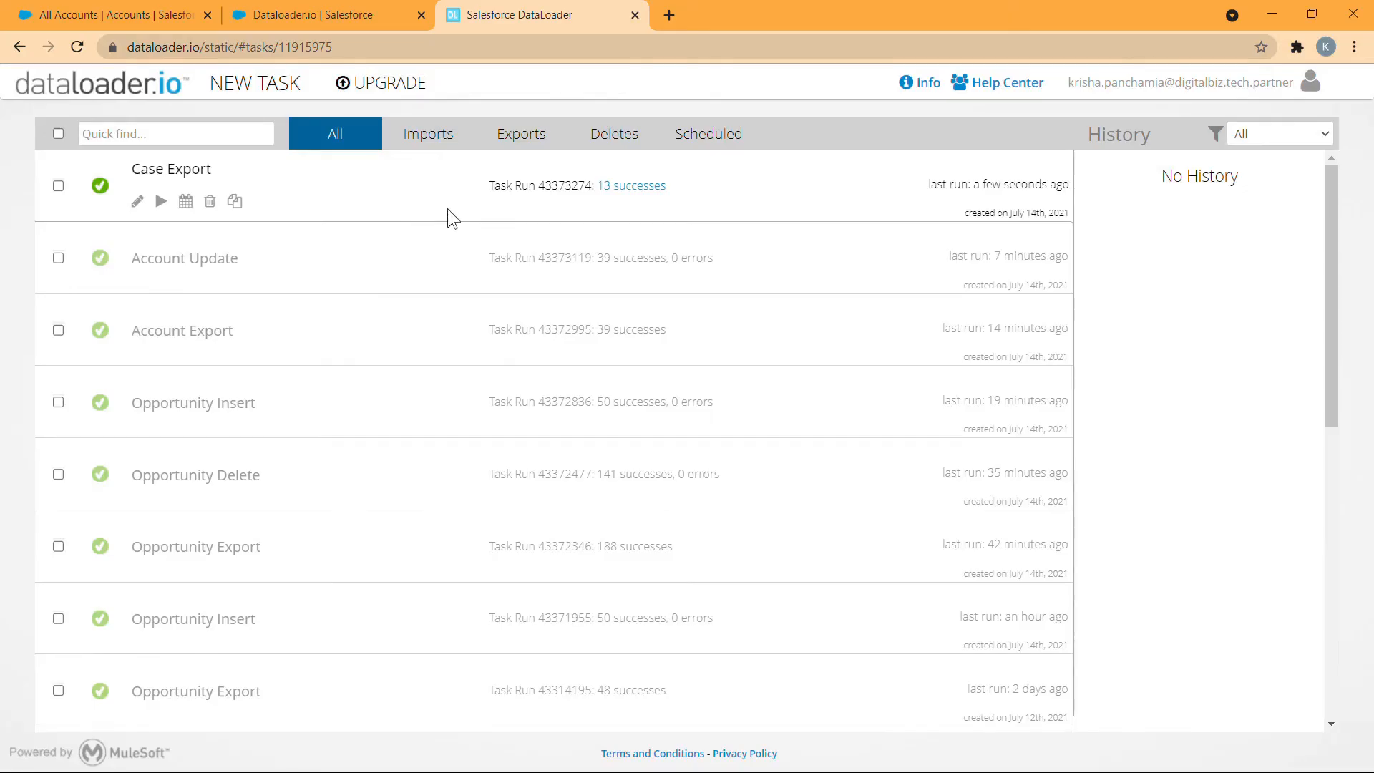
click(708, 133)
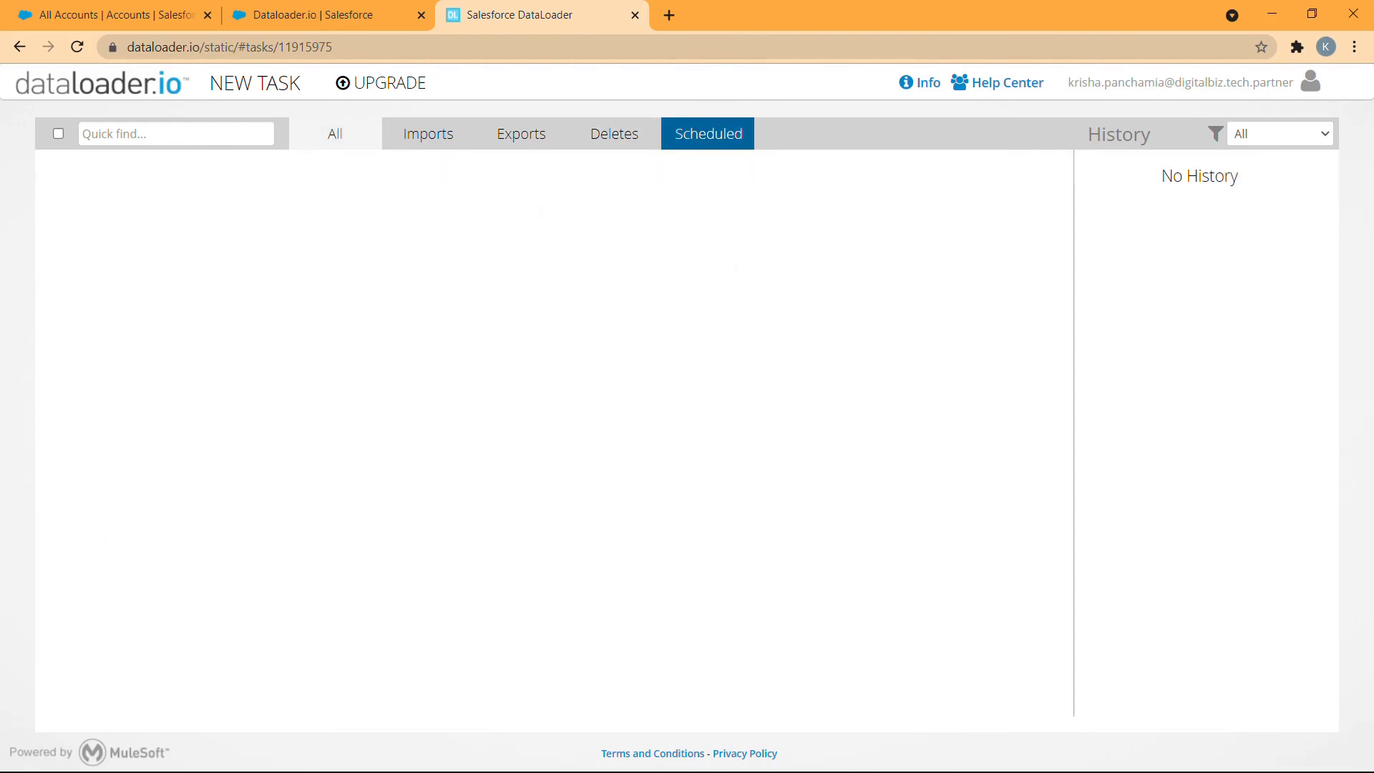
click(333, 129)
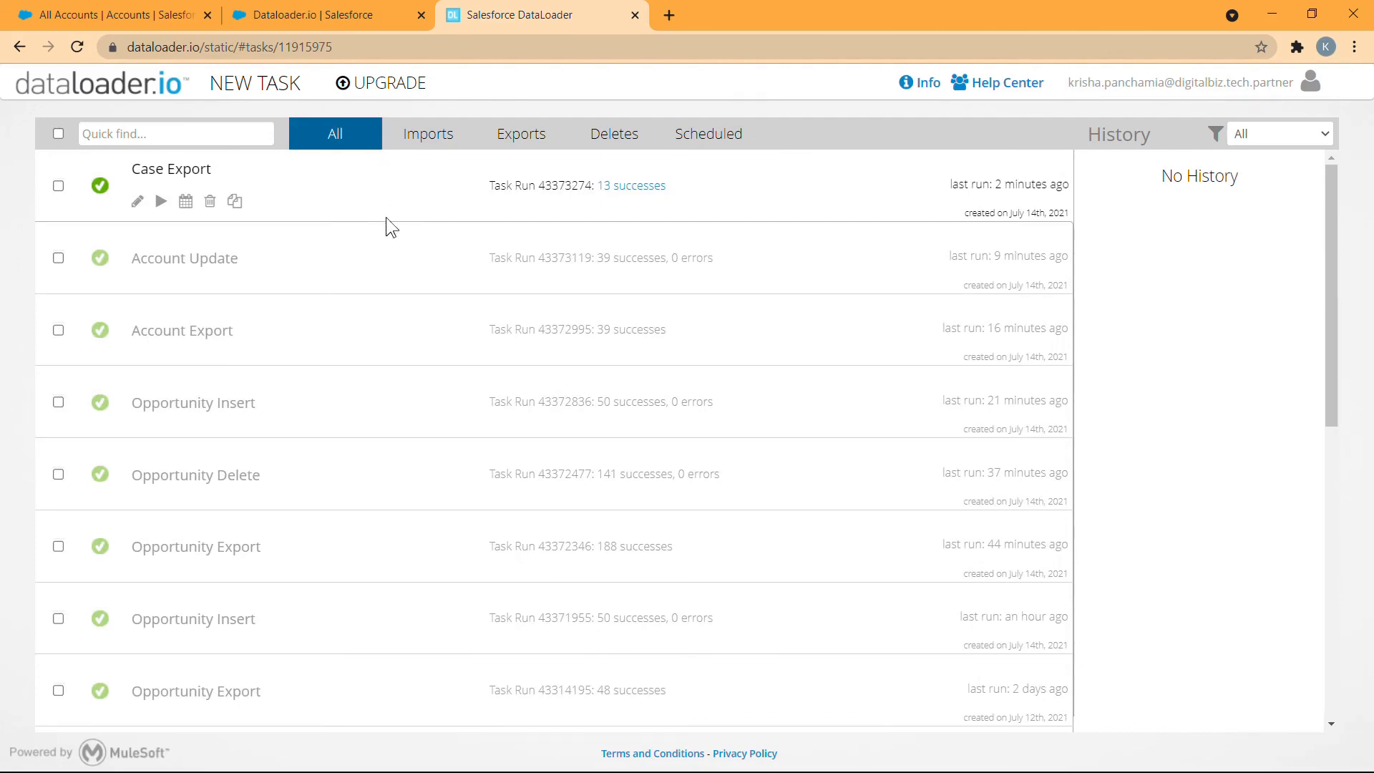